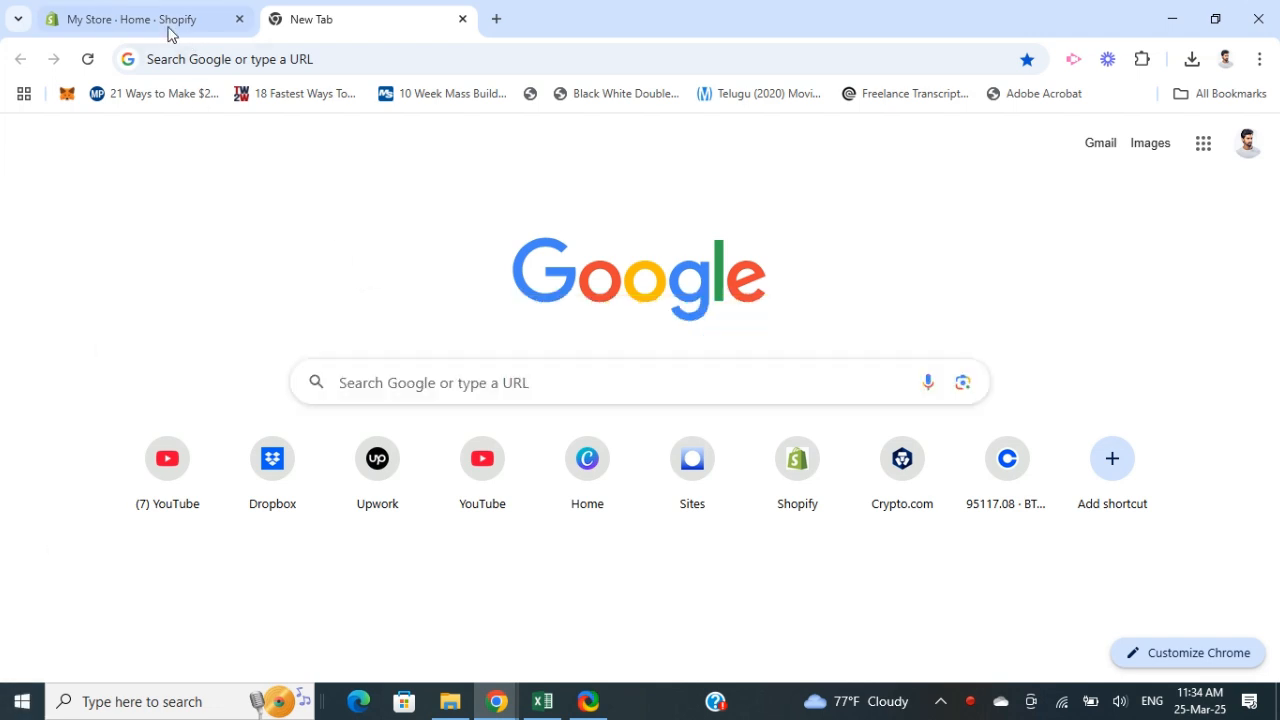
# Step: Switch to the Shopify admin tab and open the Online Store themes page
pyautogui.moveTo(157, 24)
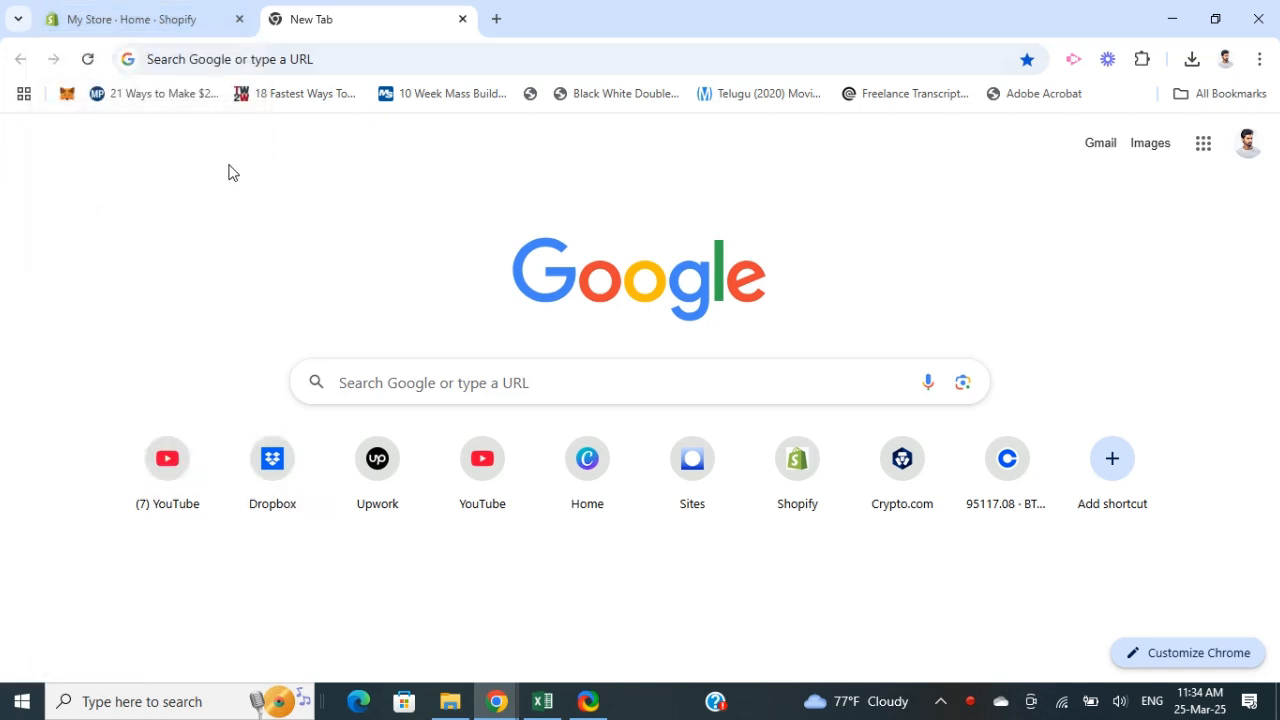
pyautogui.moveTo(107, 21)
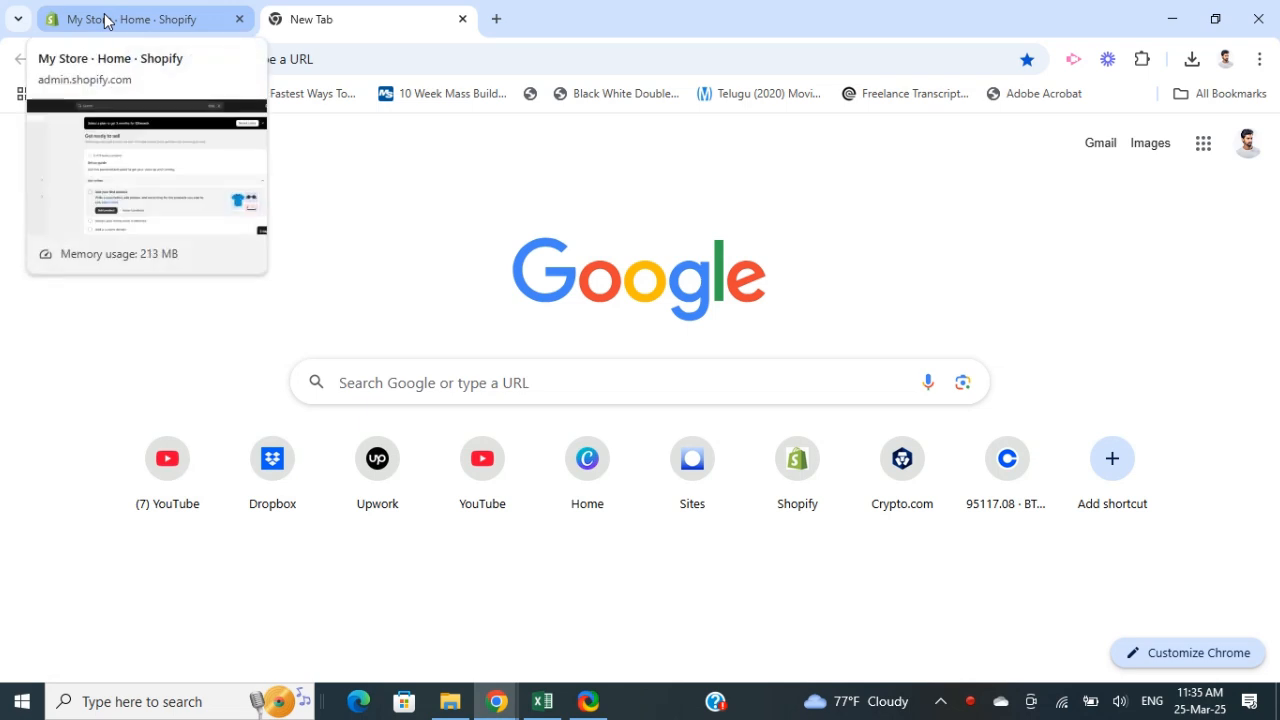
pyautogui.click(107, 21)
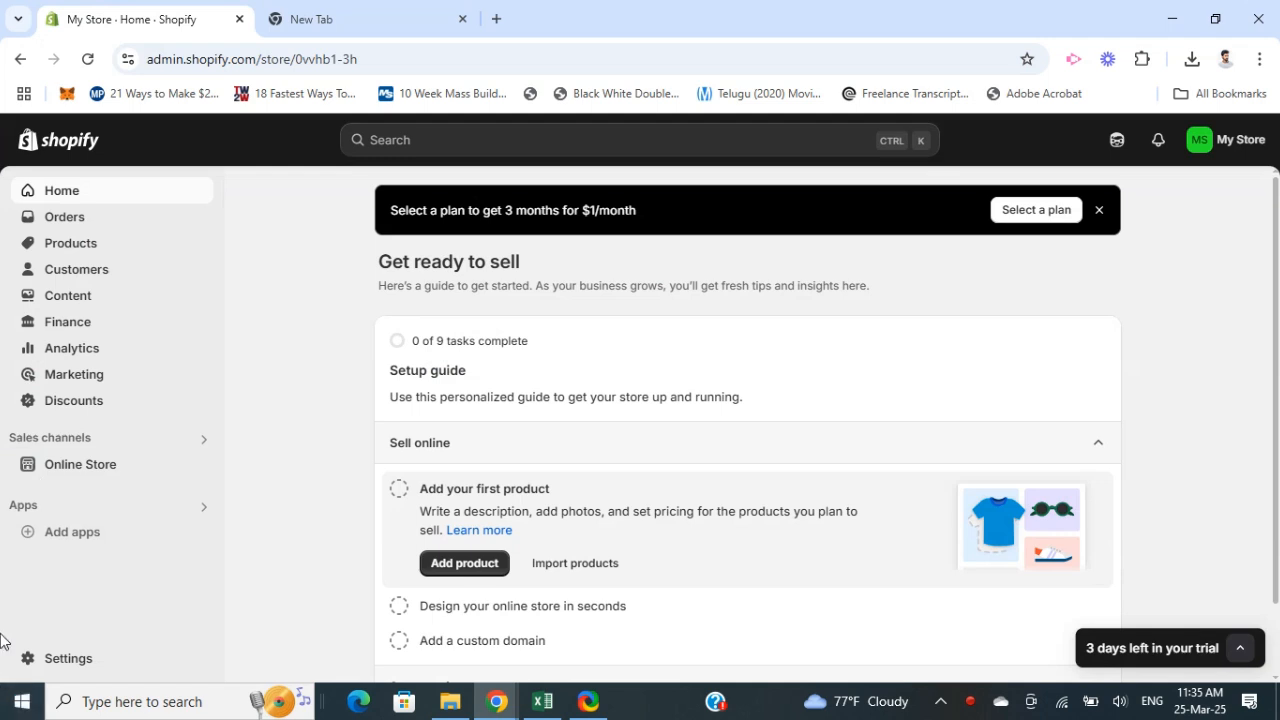
pyautogui.click(68, 468)
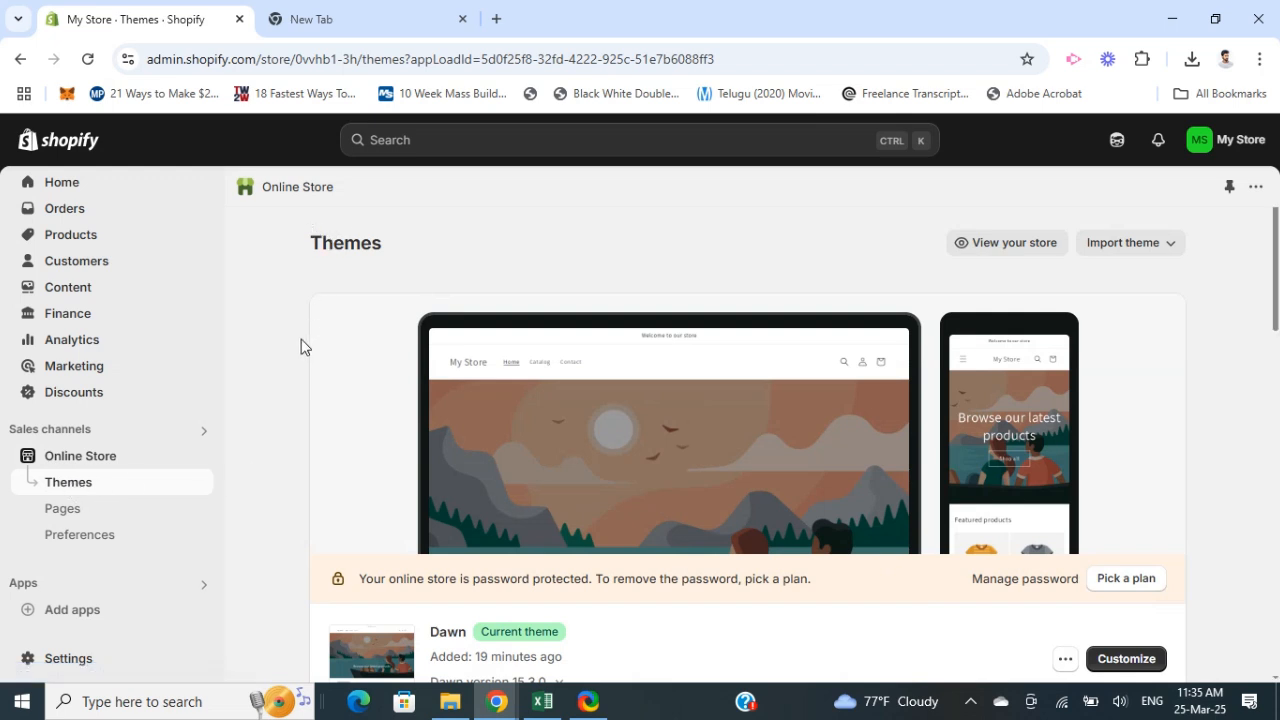
# Step: Add the free Spotlight theme from the popular free themes to the theme library
pyautogui.scroll(-2, 299, 364)
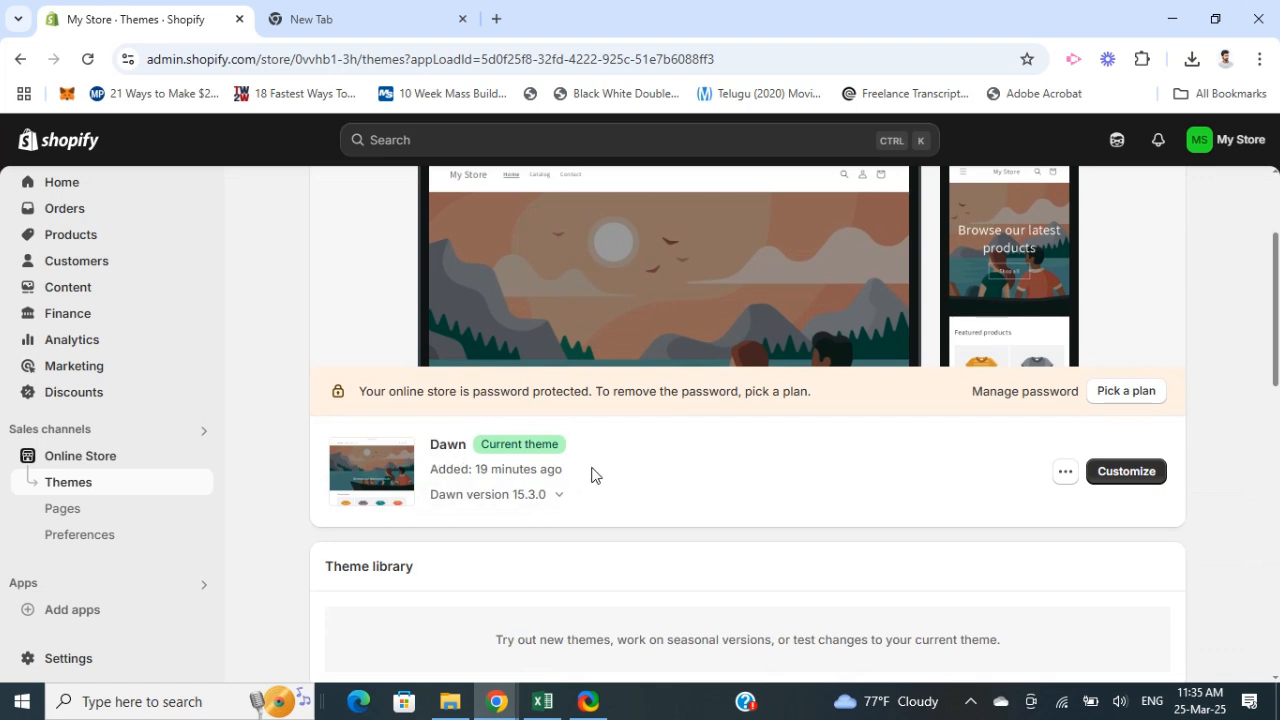
pyautogui.scroll(-2, 262, 434)
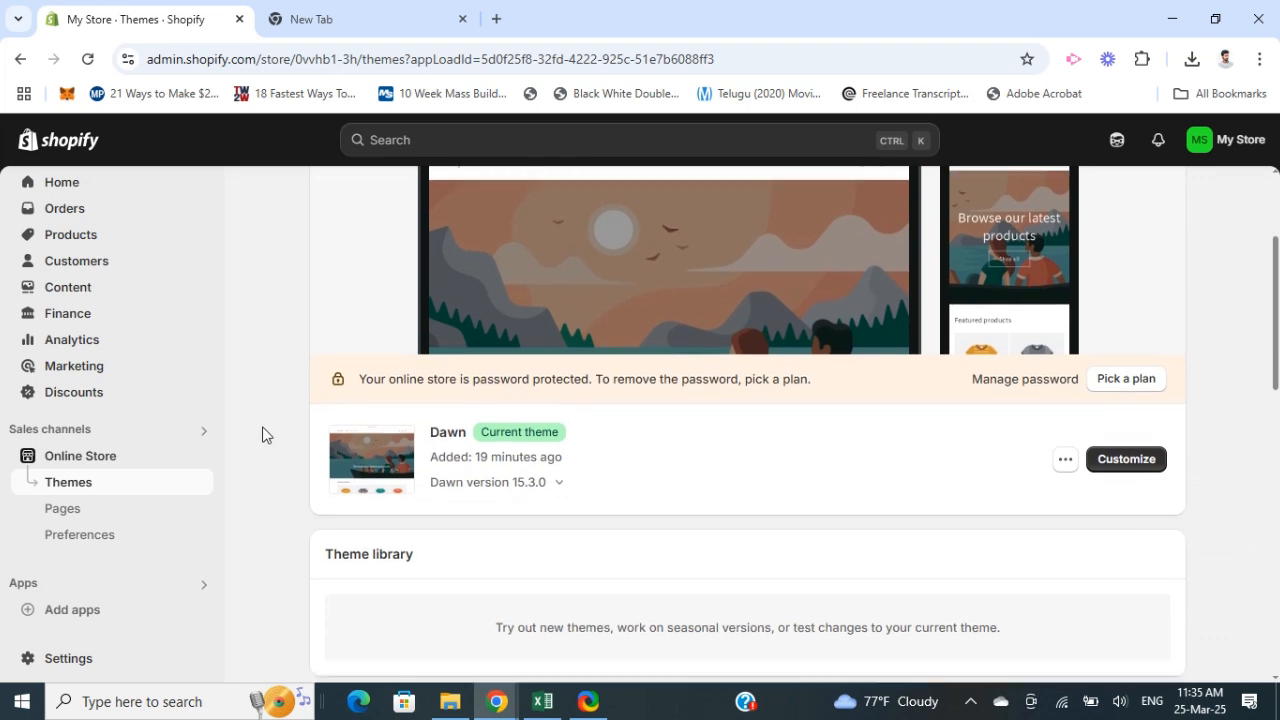
pyautogui.scroll(-3, 307, 424)
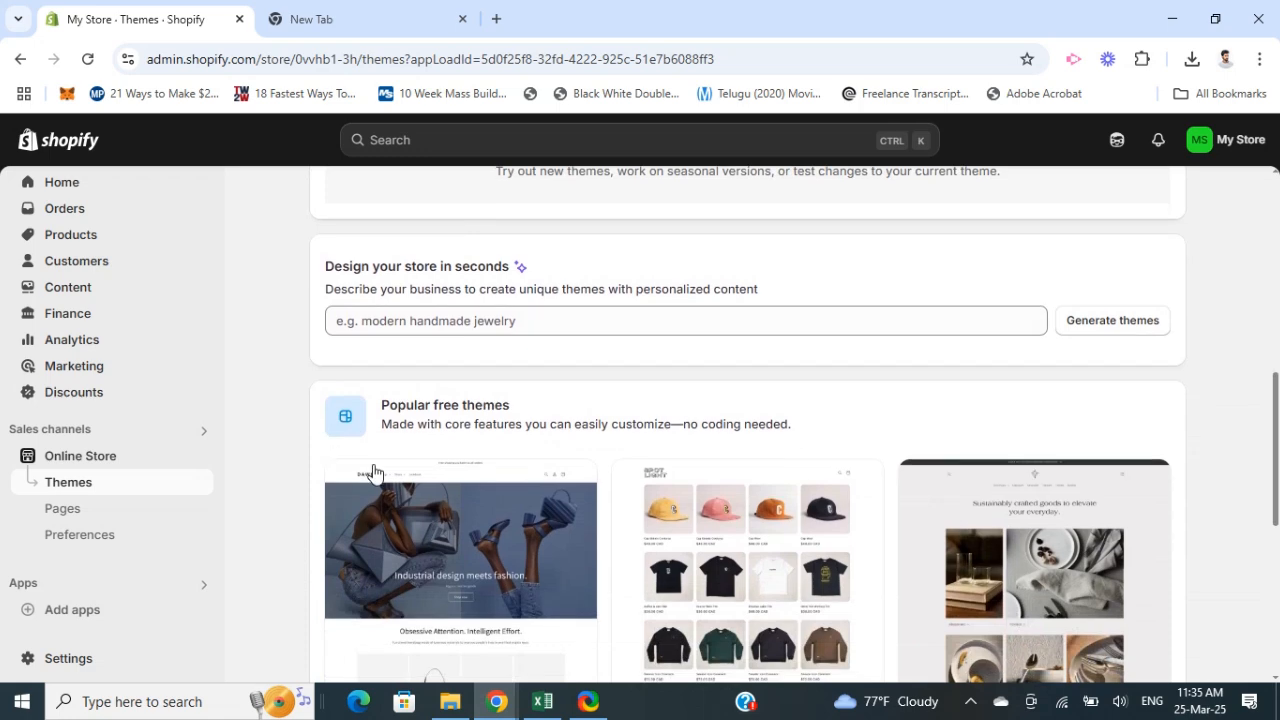
pyautogui.scroll(-2, 371, 491)
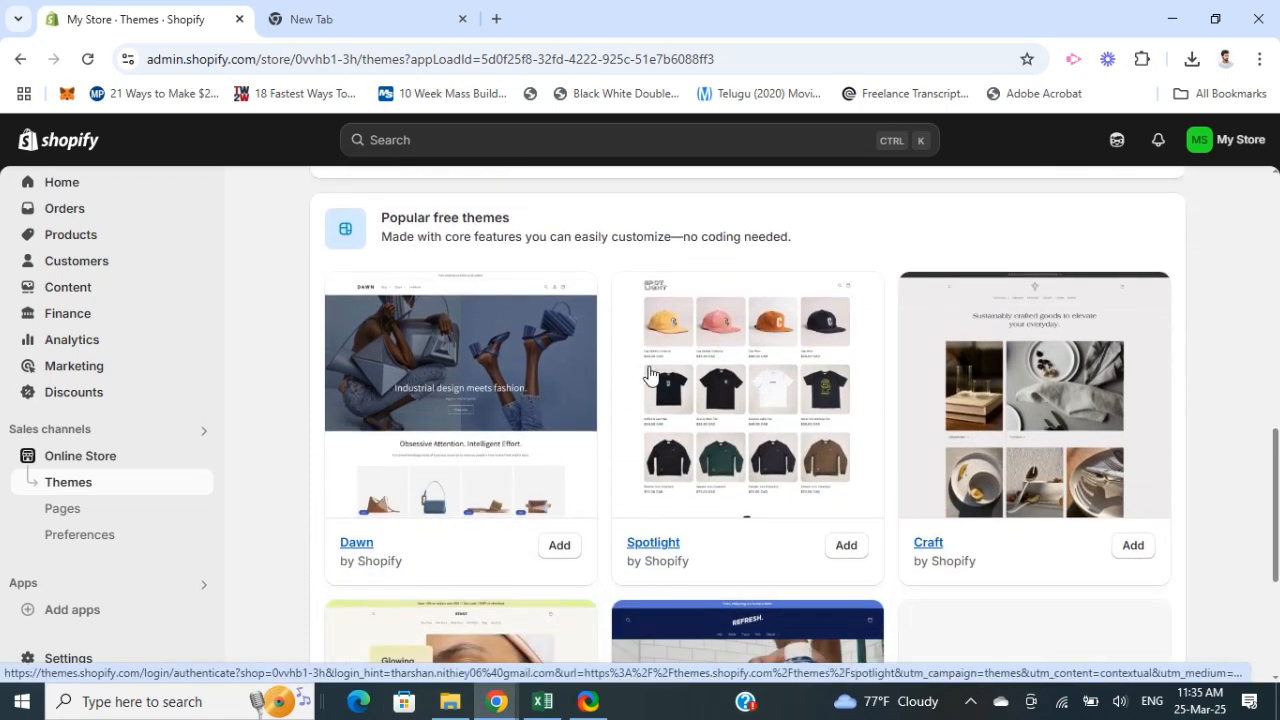
pyautogui.scroll(-1, 437, 478)
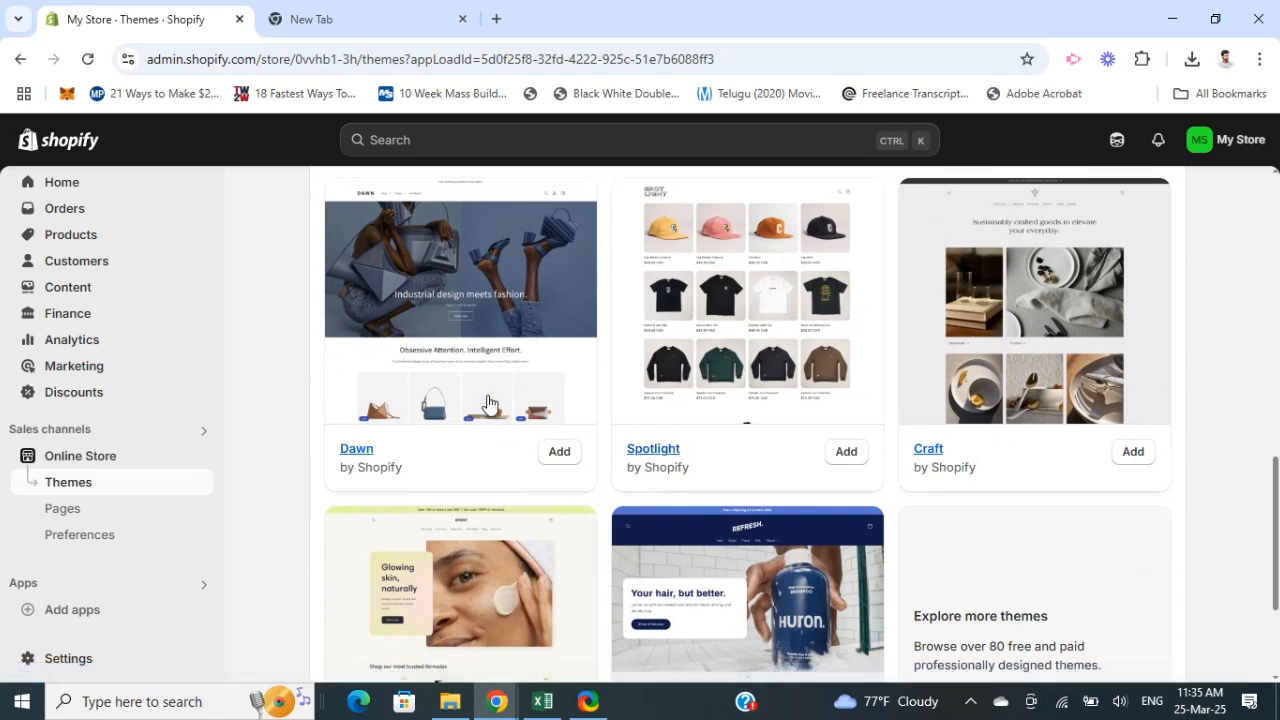
pyautogui.scroll(1, 533, 405)
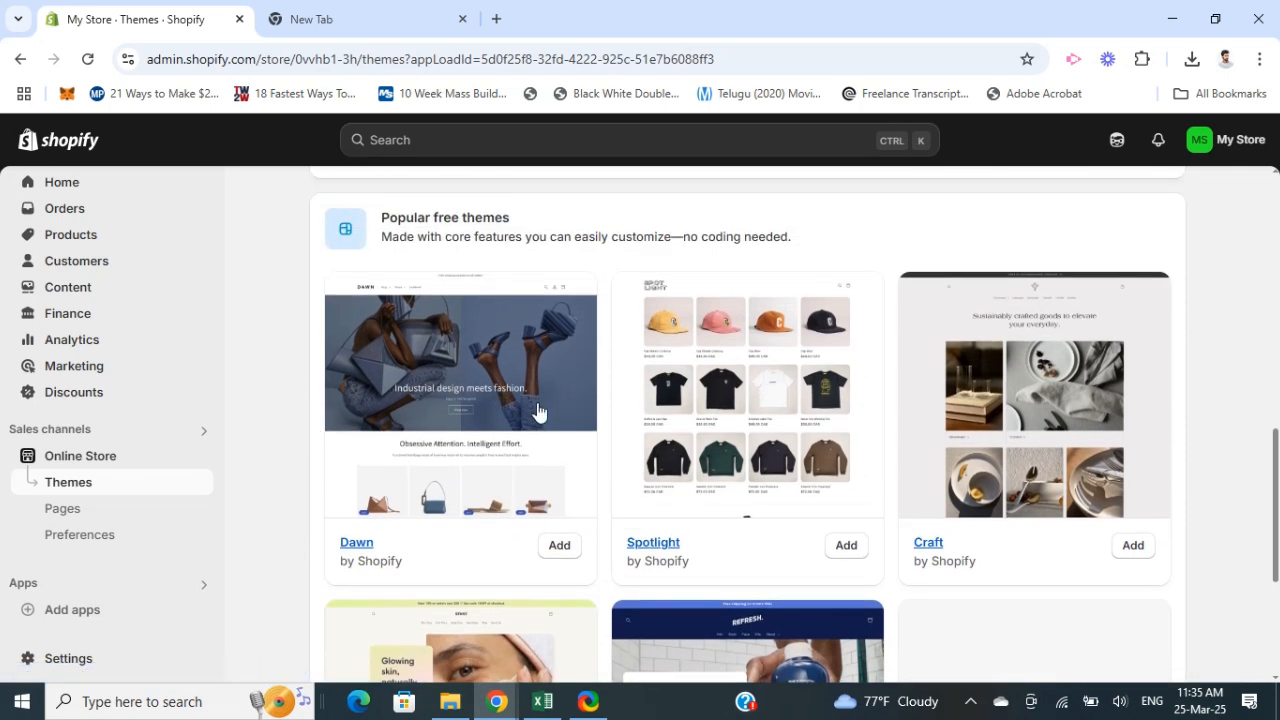
pyautogui.scroll(-1, 560, 428)
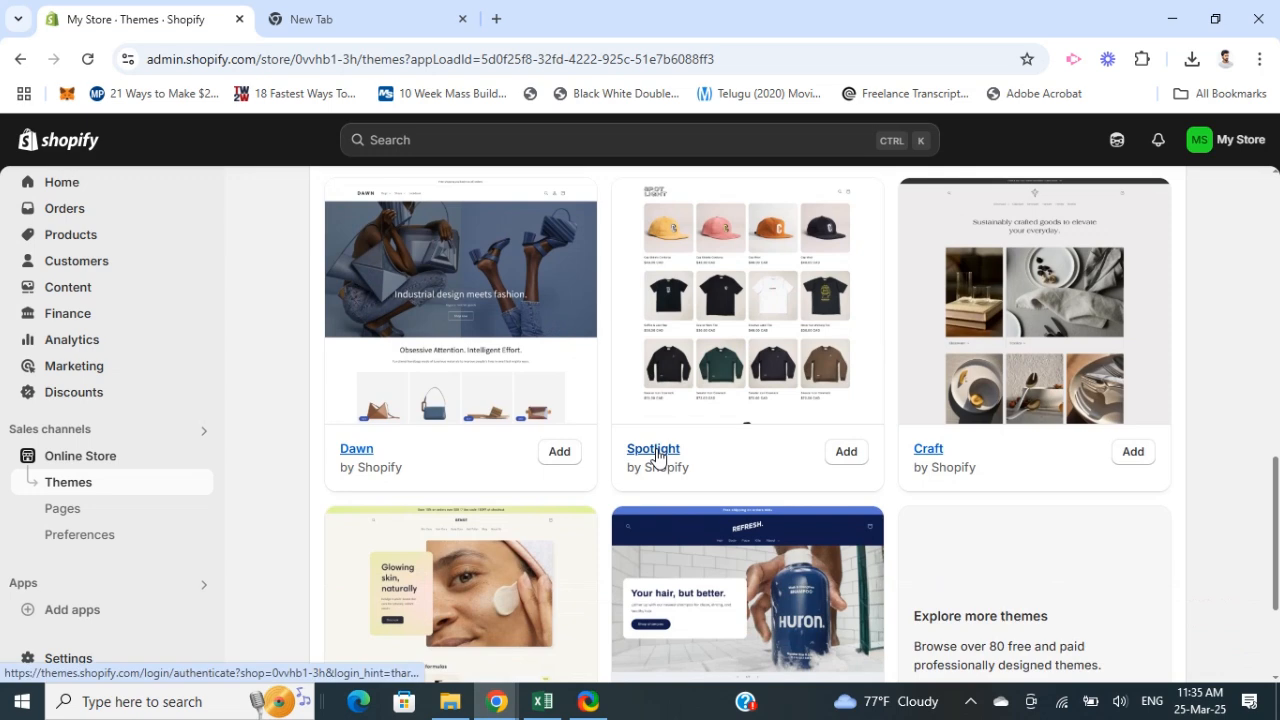
pyautogui.click(845, 452)
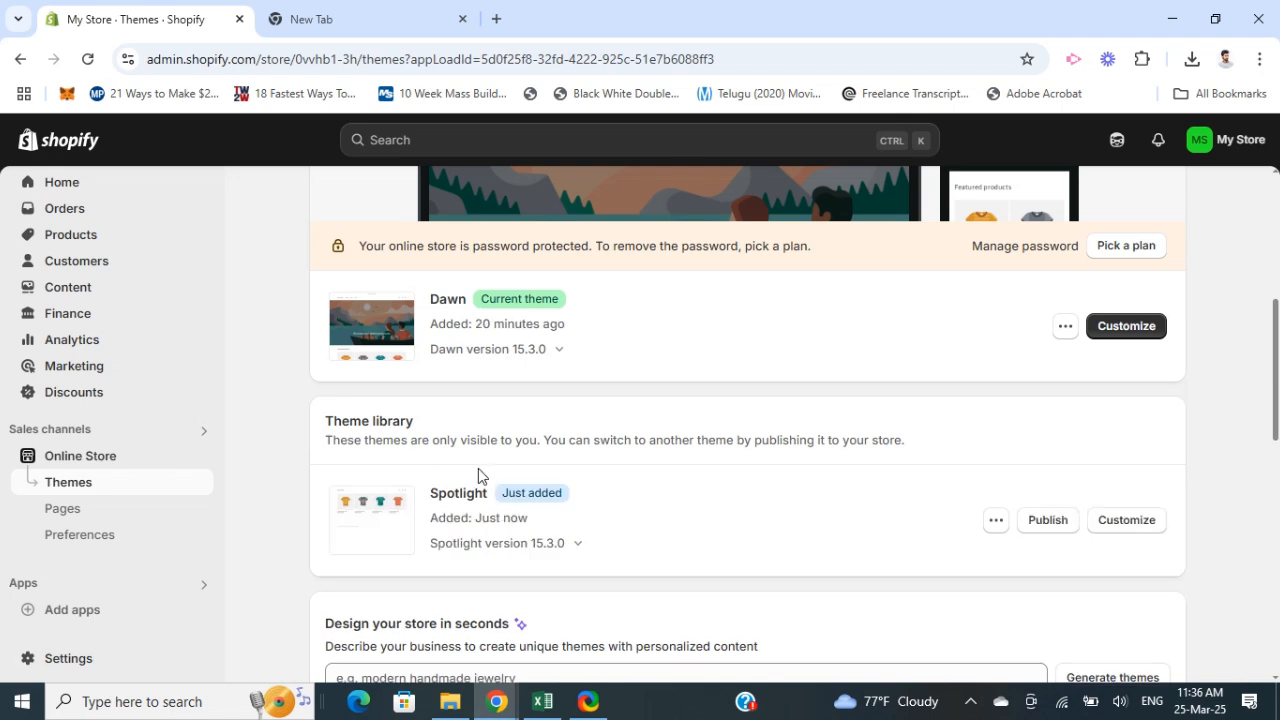
# Step: Open the Spotlight theme for customizing in the theme editor
pyautogui.scroll(-2, 608, 348)
pyautogui.scroll(1, 380, 323)
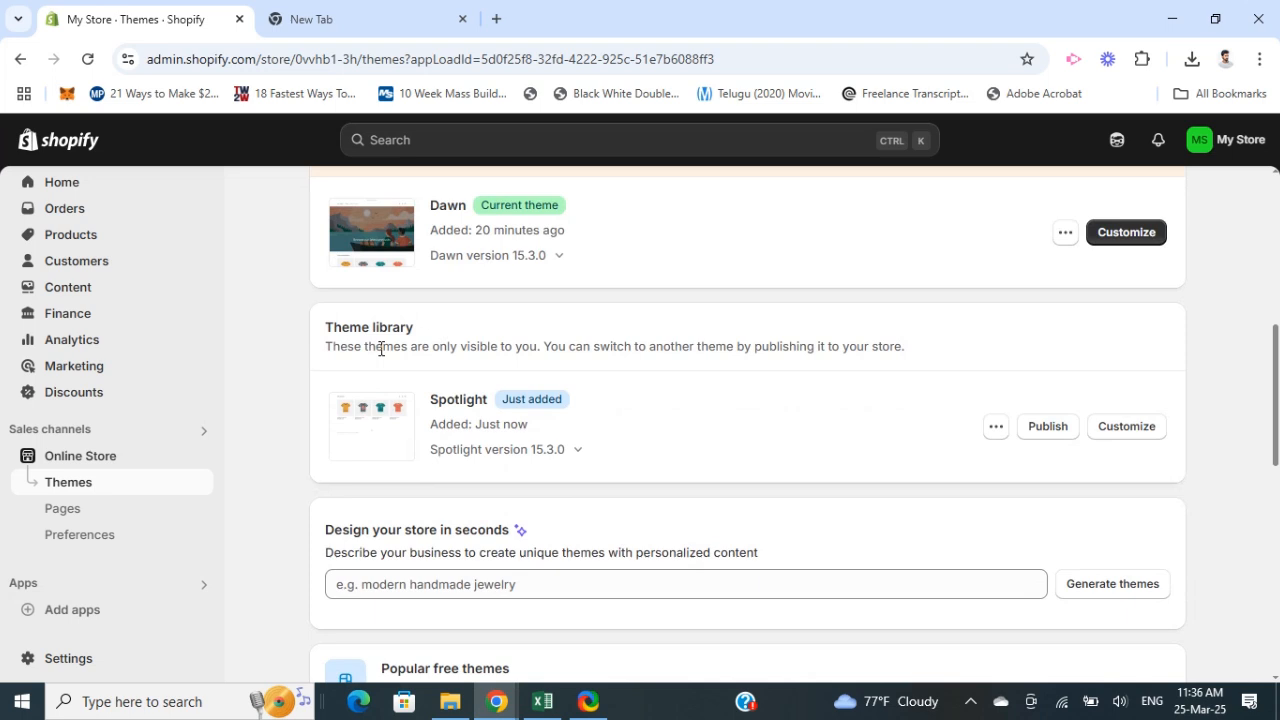
pyautogui.click(1137, 432)
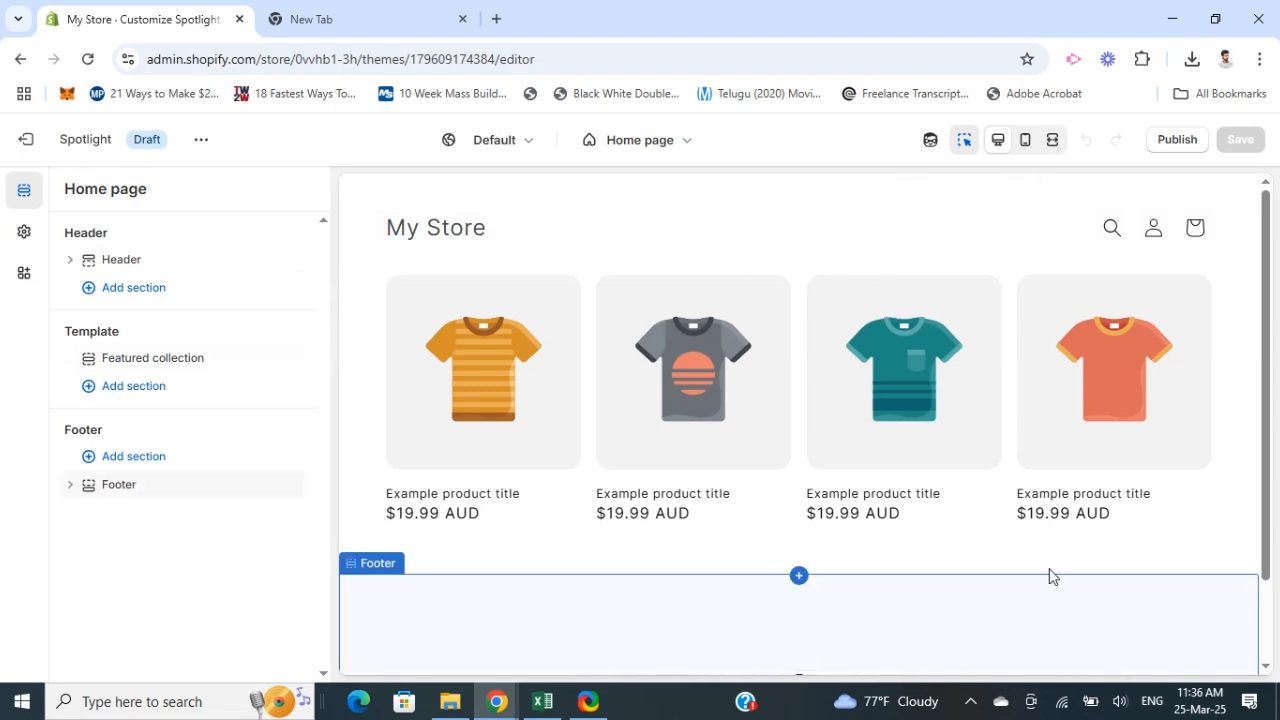
# Step: Open the Header section's settings in the theme editor
pyautogui.scroll(-2, 580, 345)
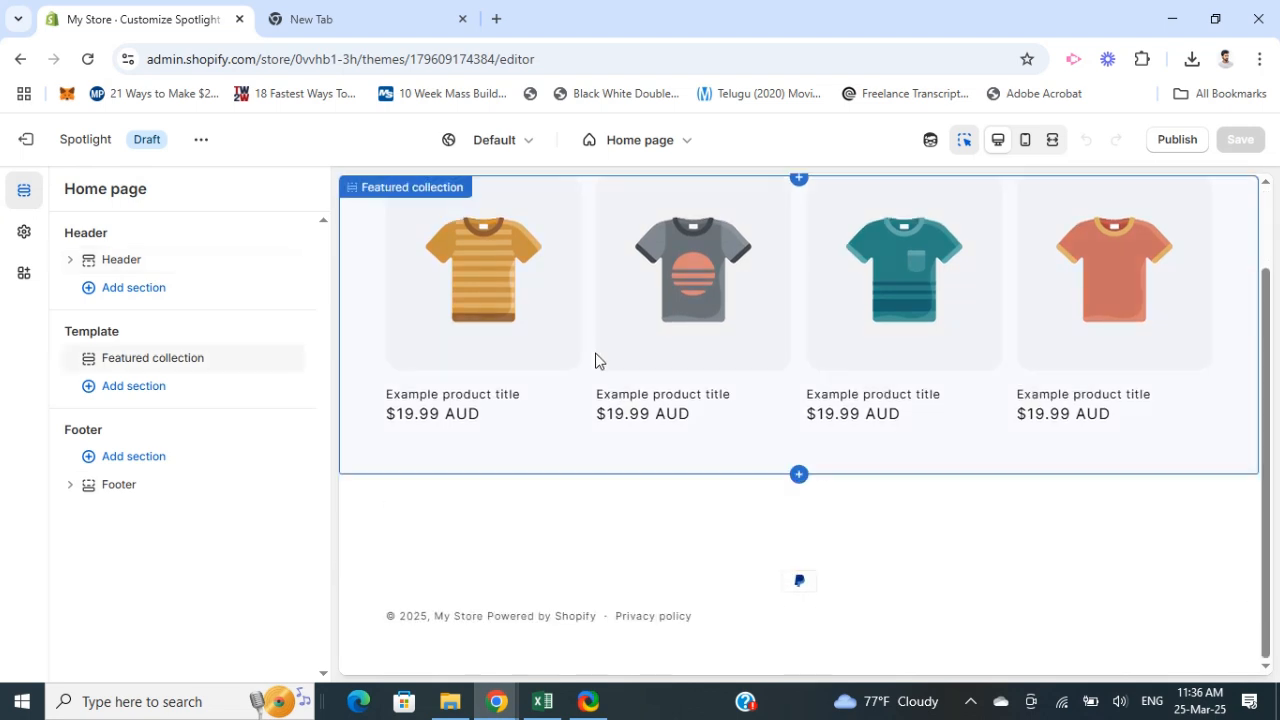
pyautogui.scroll(2, 597, 376)
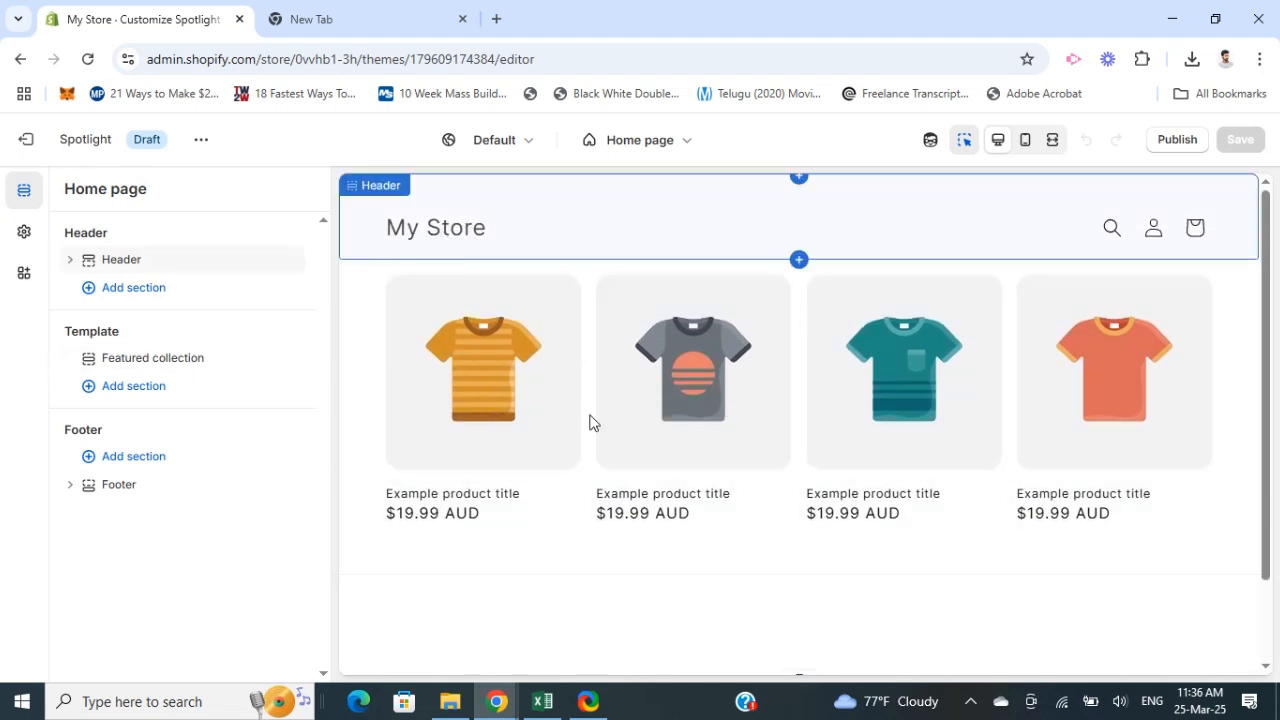
pyautogui.scroll(-2, 570, 480)
pyautogui.scroll(2, 640, 555)
pyautogui.scroll(-2, 615, 555)
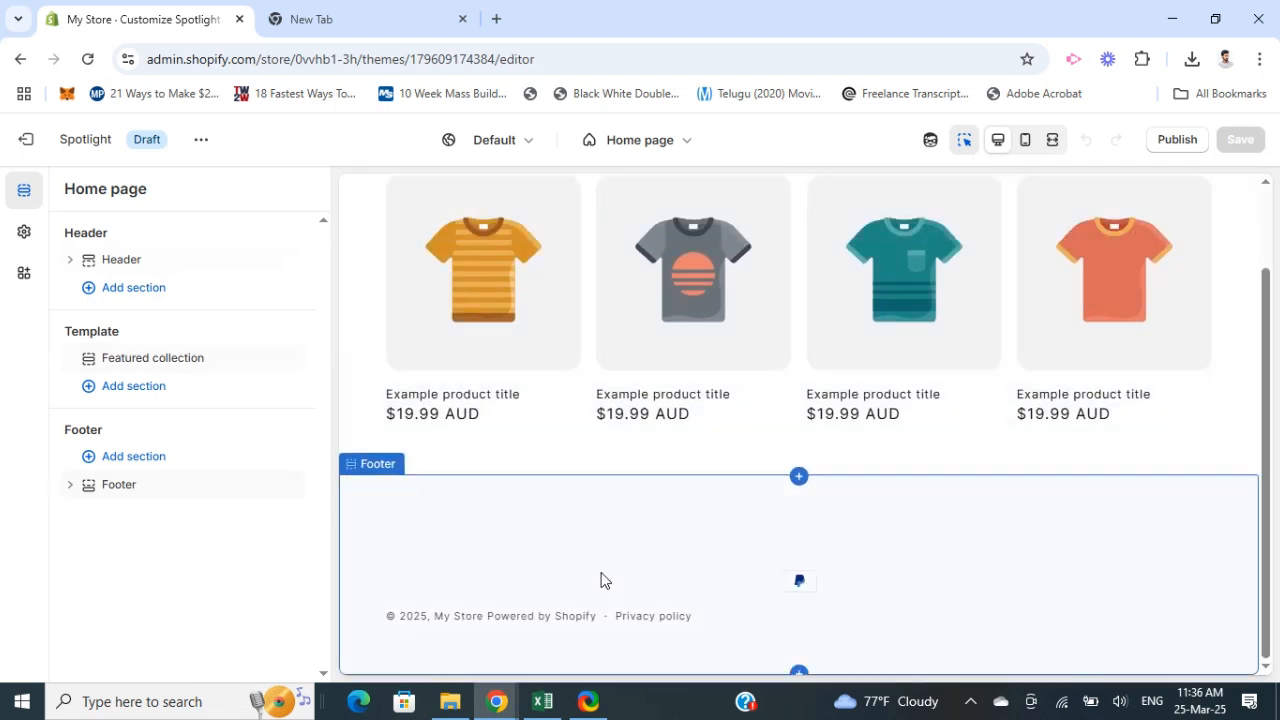
pyautogui.scroll(2, 571, 540)
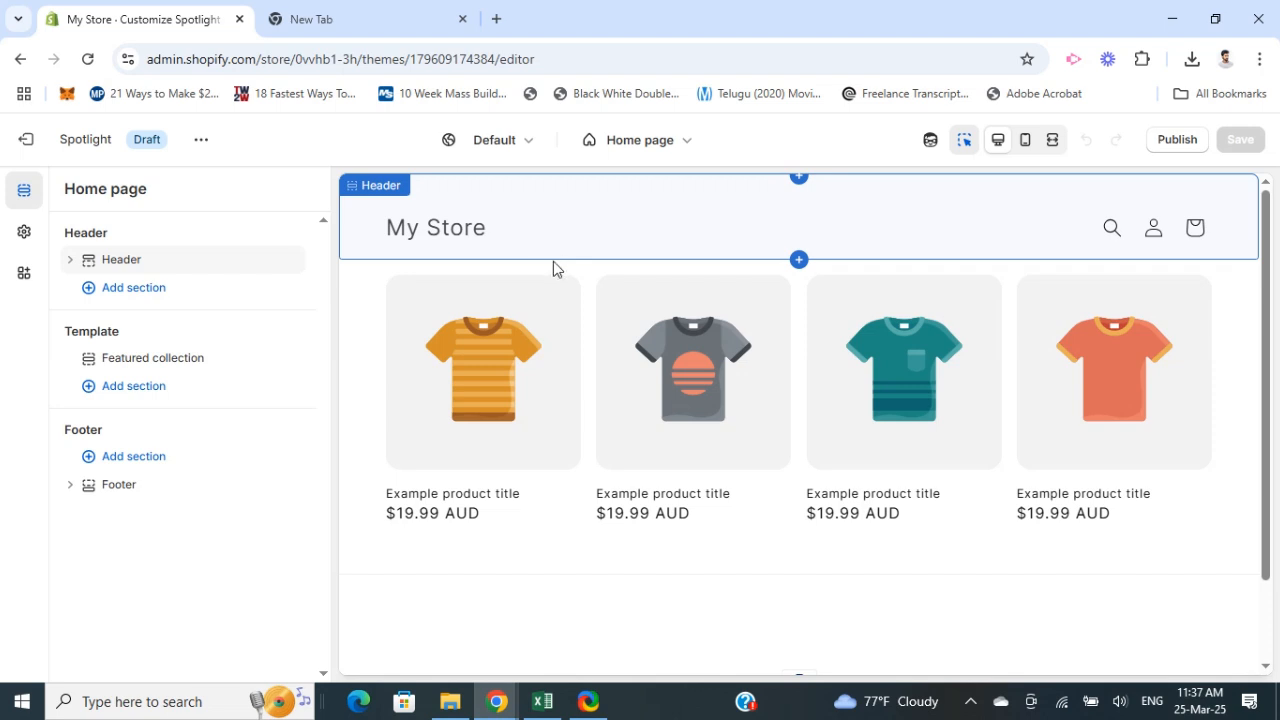
pyautogui.click(376, 191)
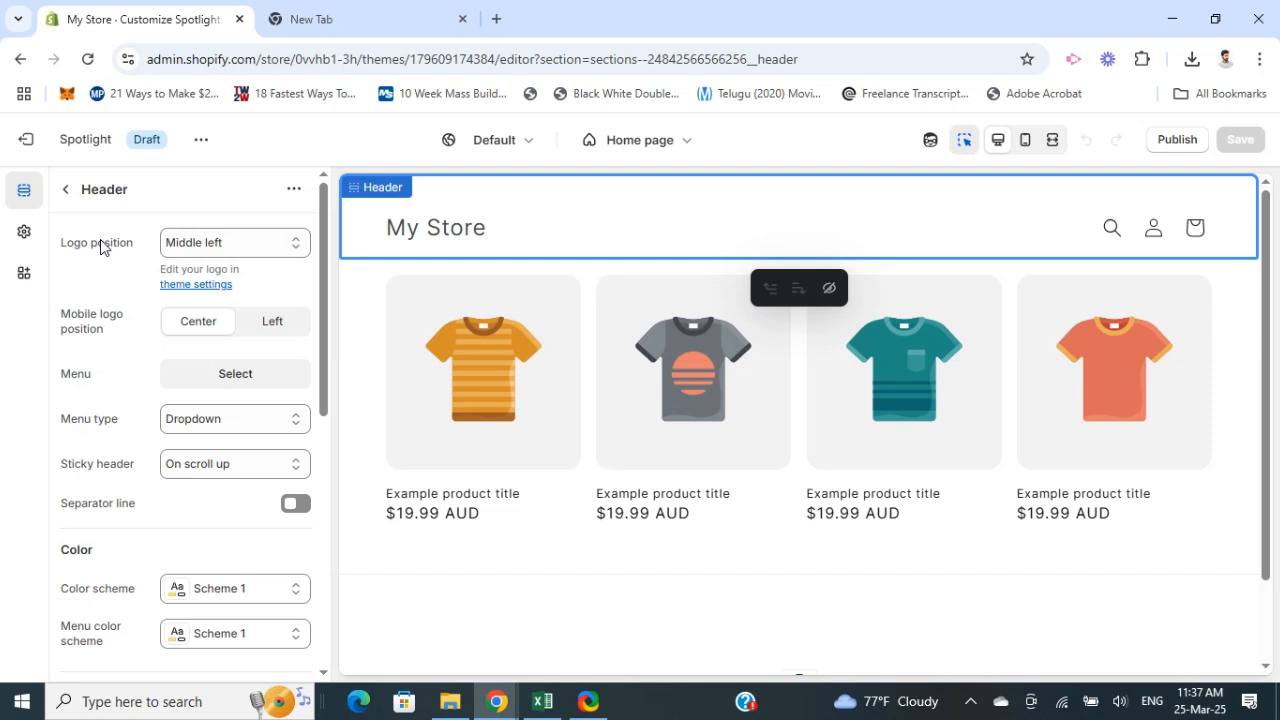
# Step: Set the theme logo to a free Shop Local image of a man in an apron
pyautogui.click(24, 238)
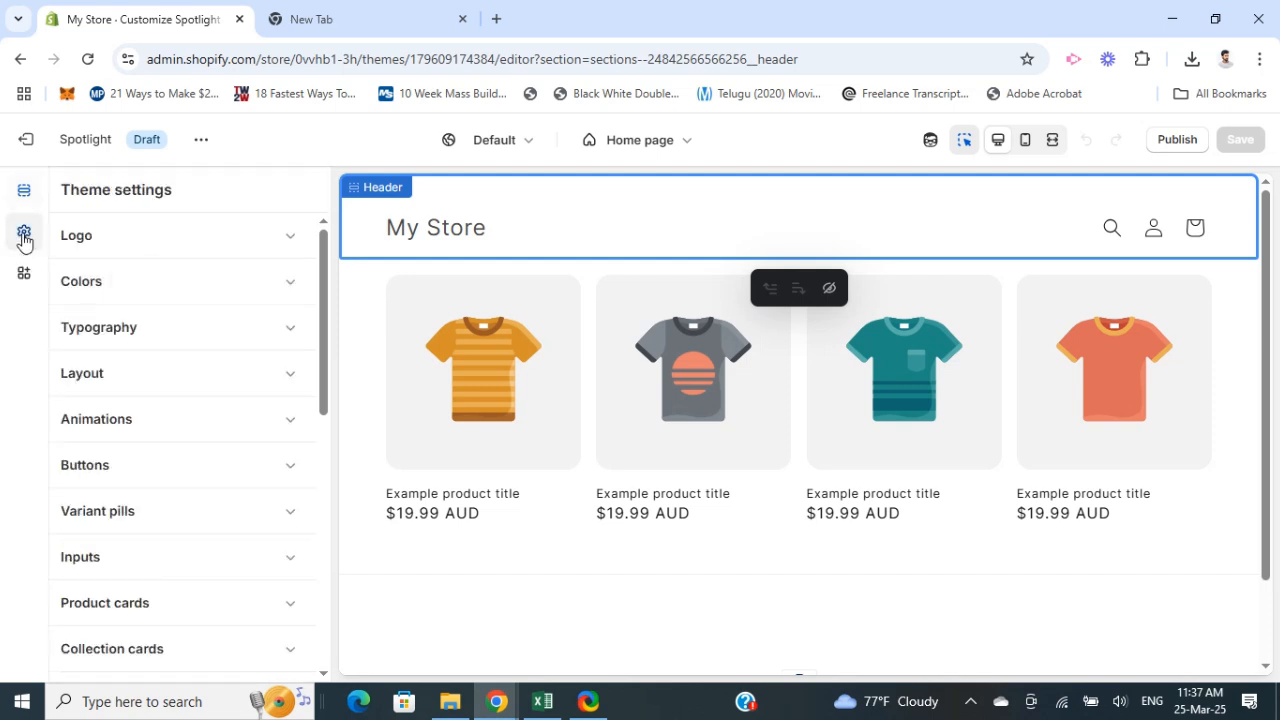
pyautogui.click(248, 247)
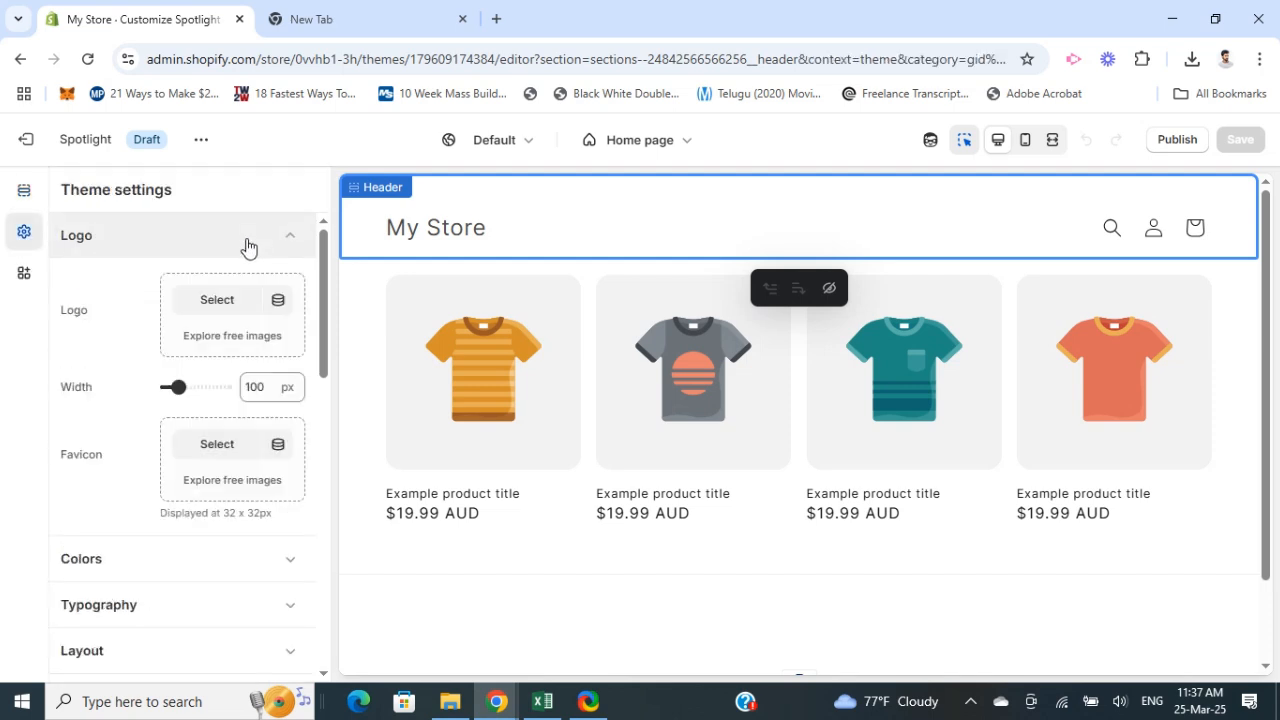
pyautogui.click(234, 304)
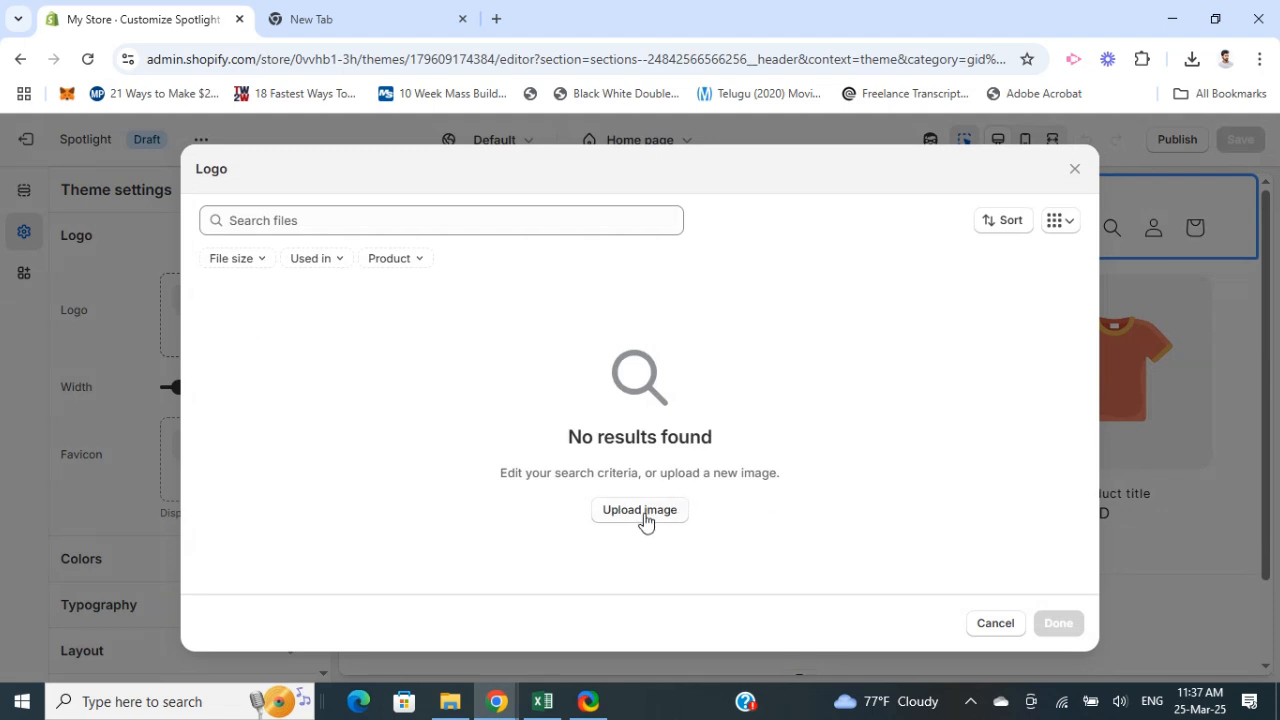
pyautogui.click(998, 625)
pyautogui.click(235, 335)
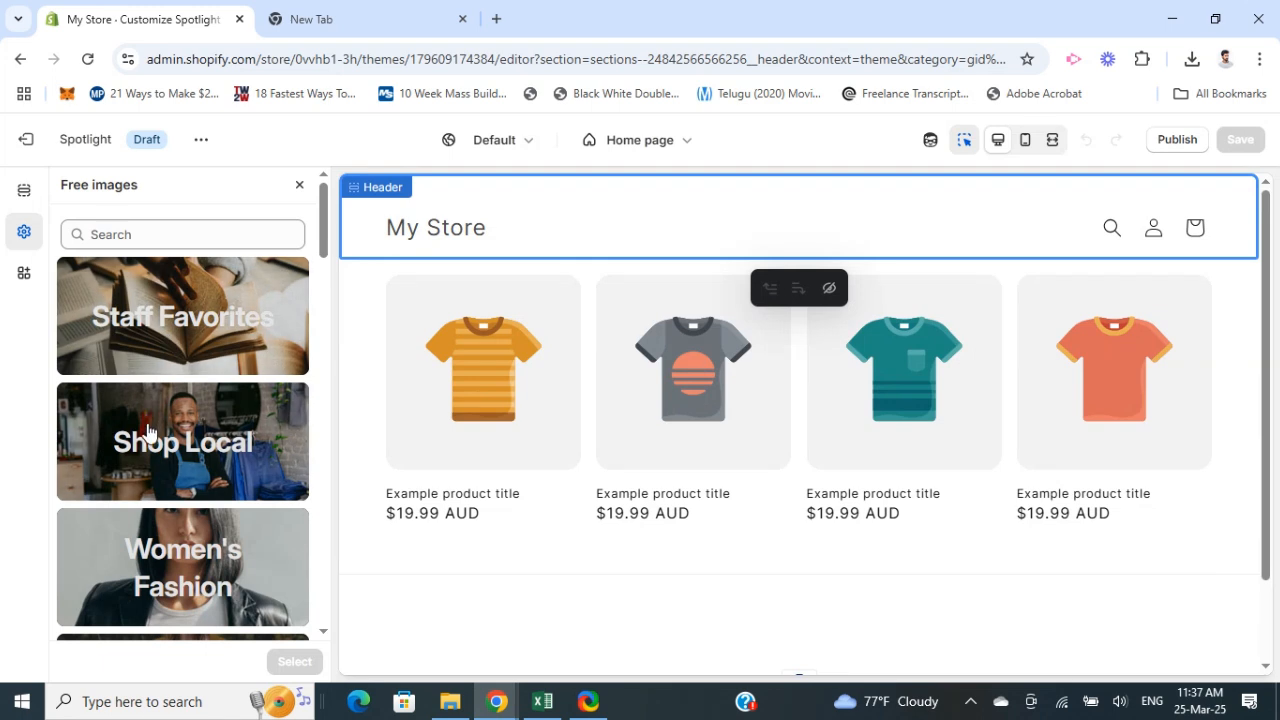
pyautogui.click(148, 430)
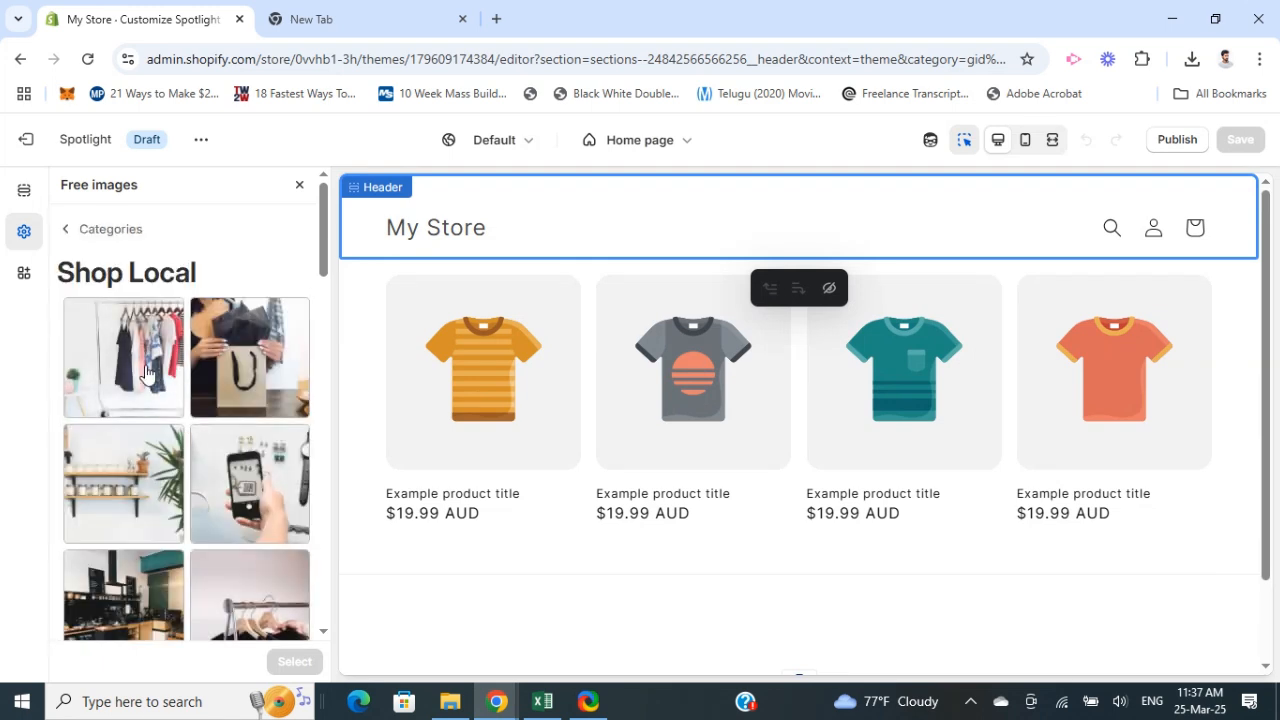
pyautogui.scroll(-3, 230, 485)
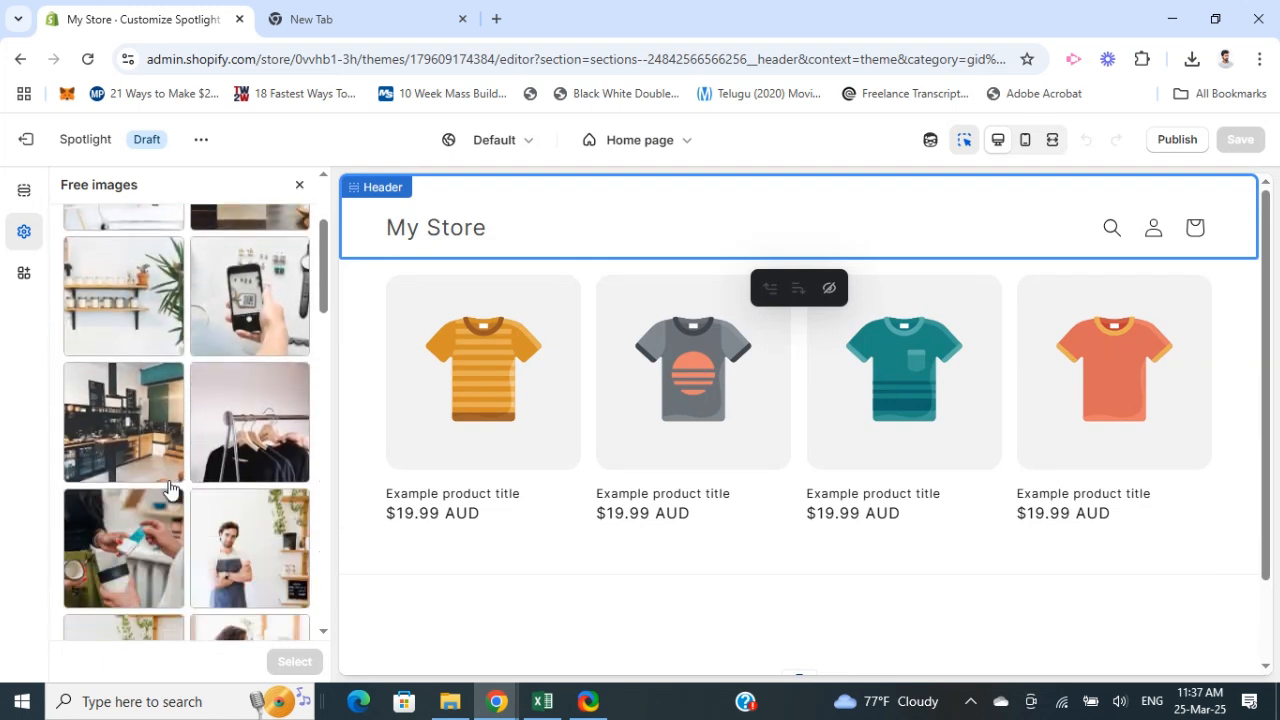
pyautogui.click(253, 460)
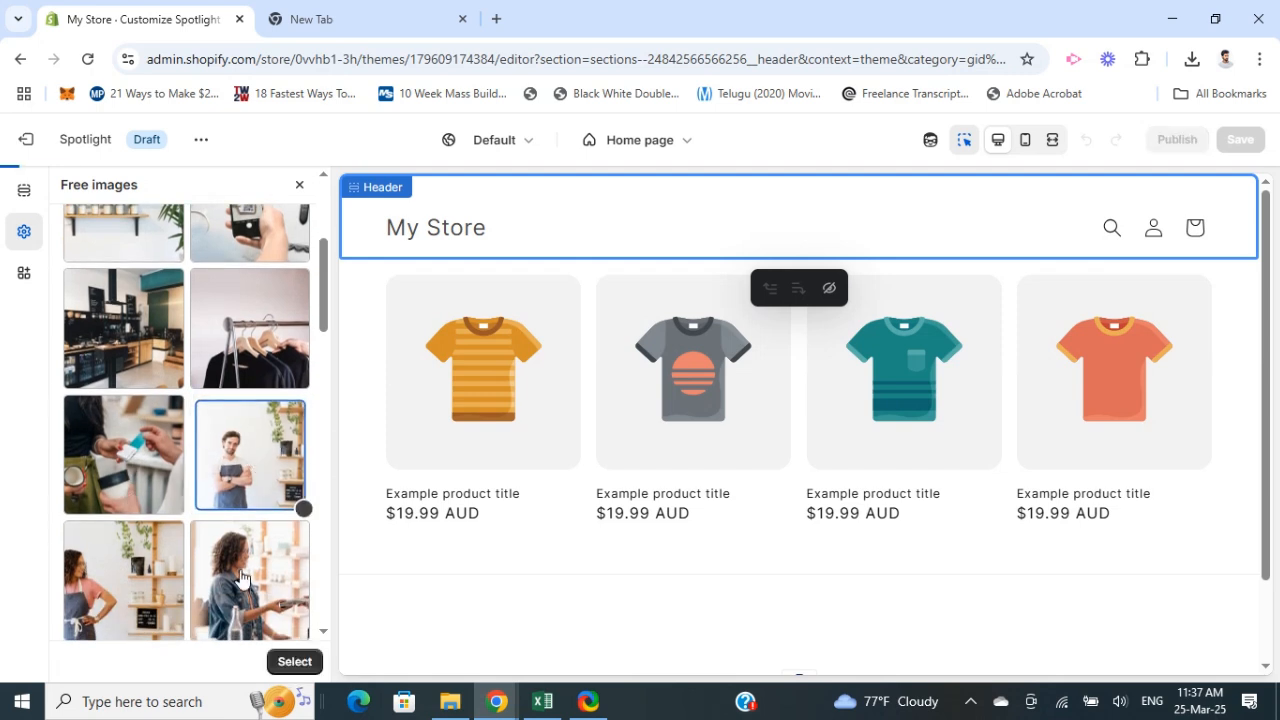
pyautogui.click(285, 664)
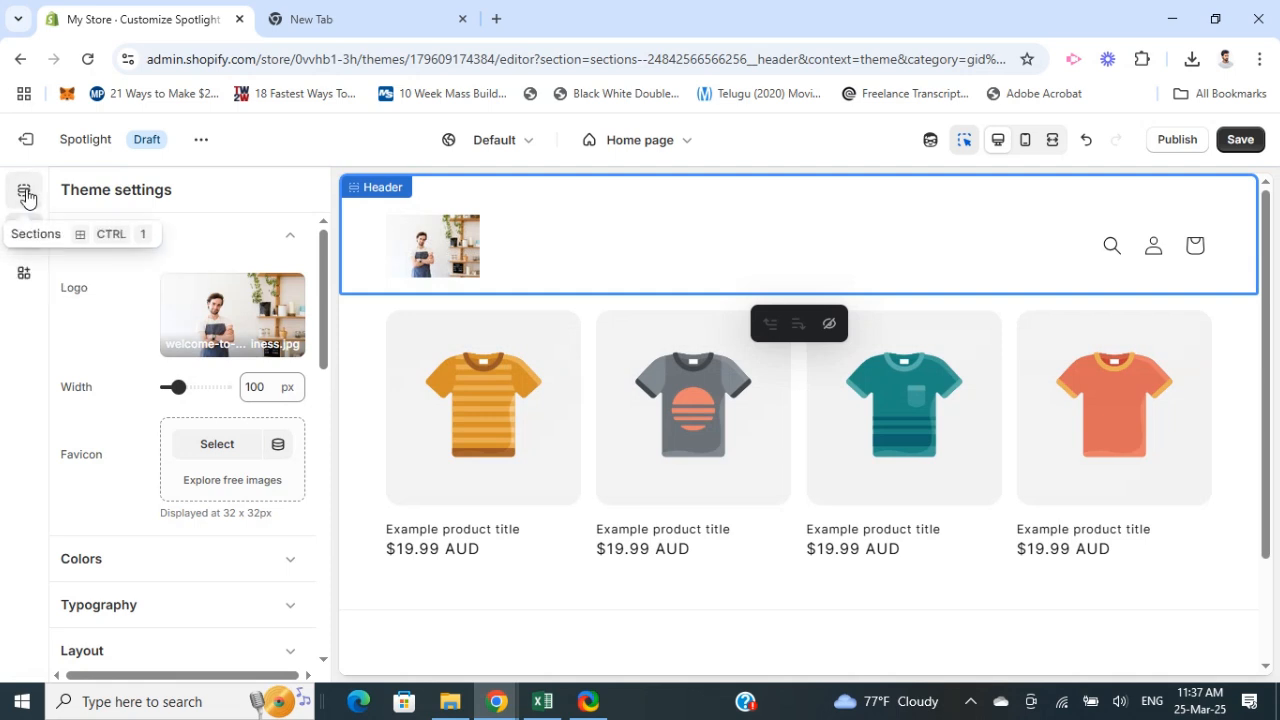
# Step: Return to the Header section and set its logo position to Top left
pyautogui.click(25, 195)
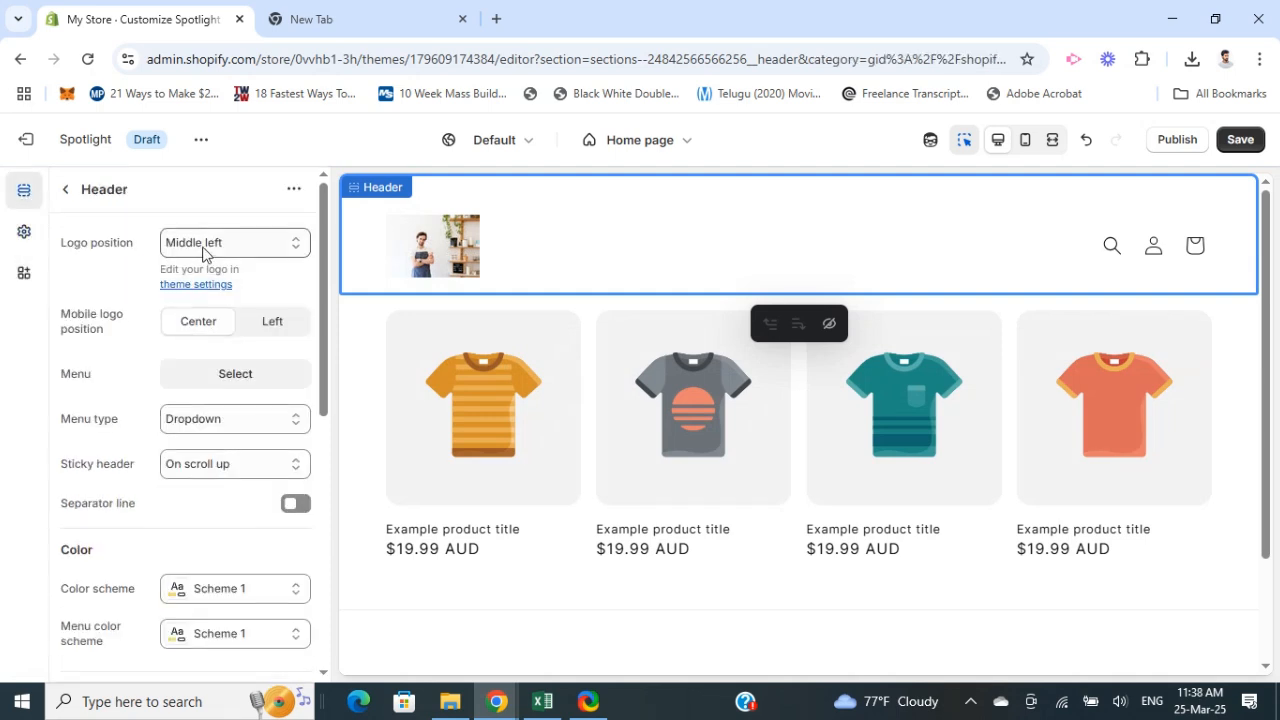
pyautogui.click(203, 250)
pyautogui.click(201, 292)
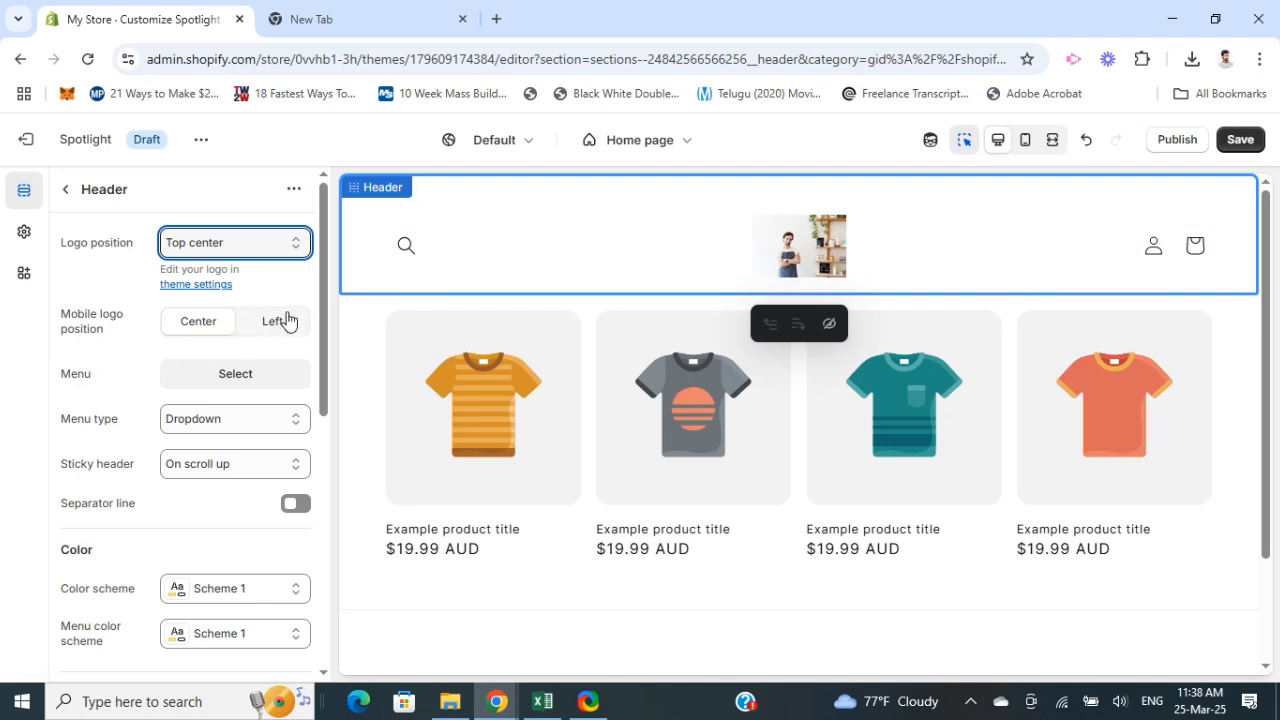
pyautogui.click(197, 248)
pyautogui.click(193, 270)
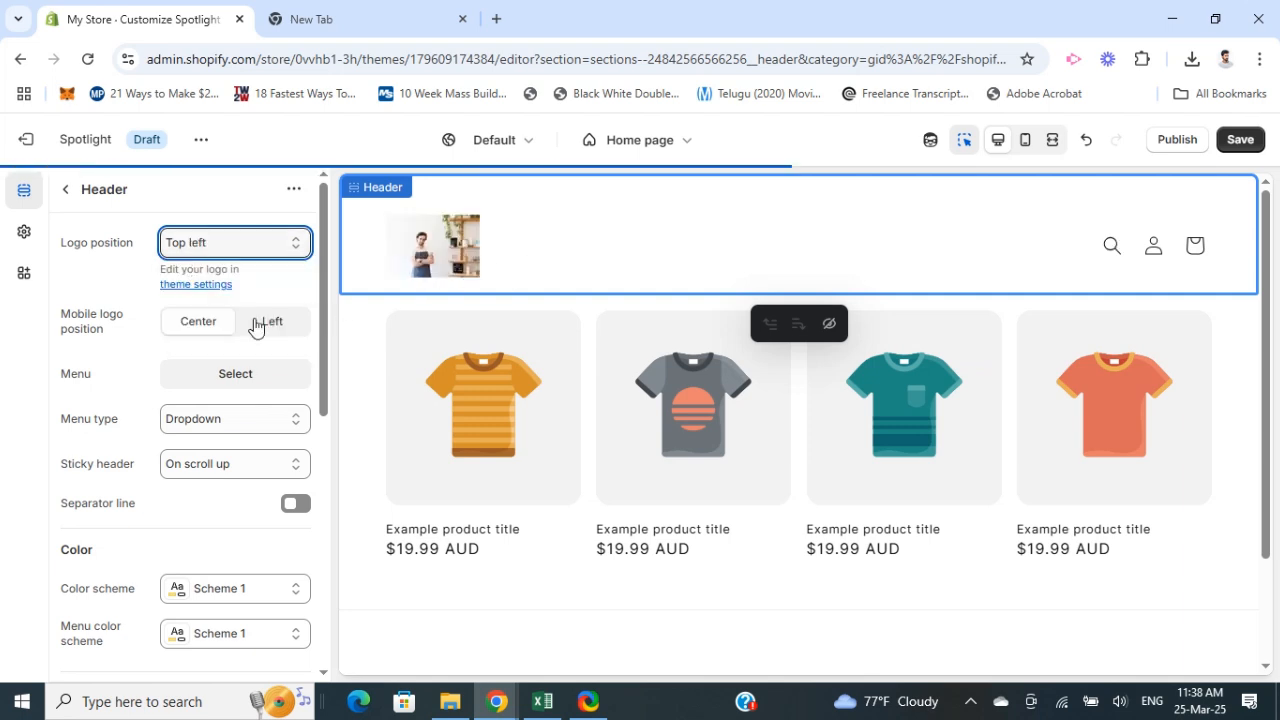
# Step: Set the header's color scheme to Scheme 3
pyautogui.scroll(-1, 165, 385)
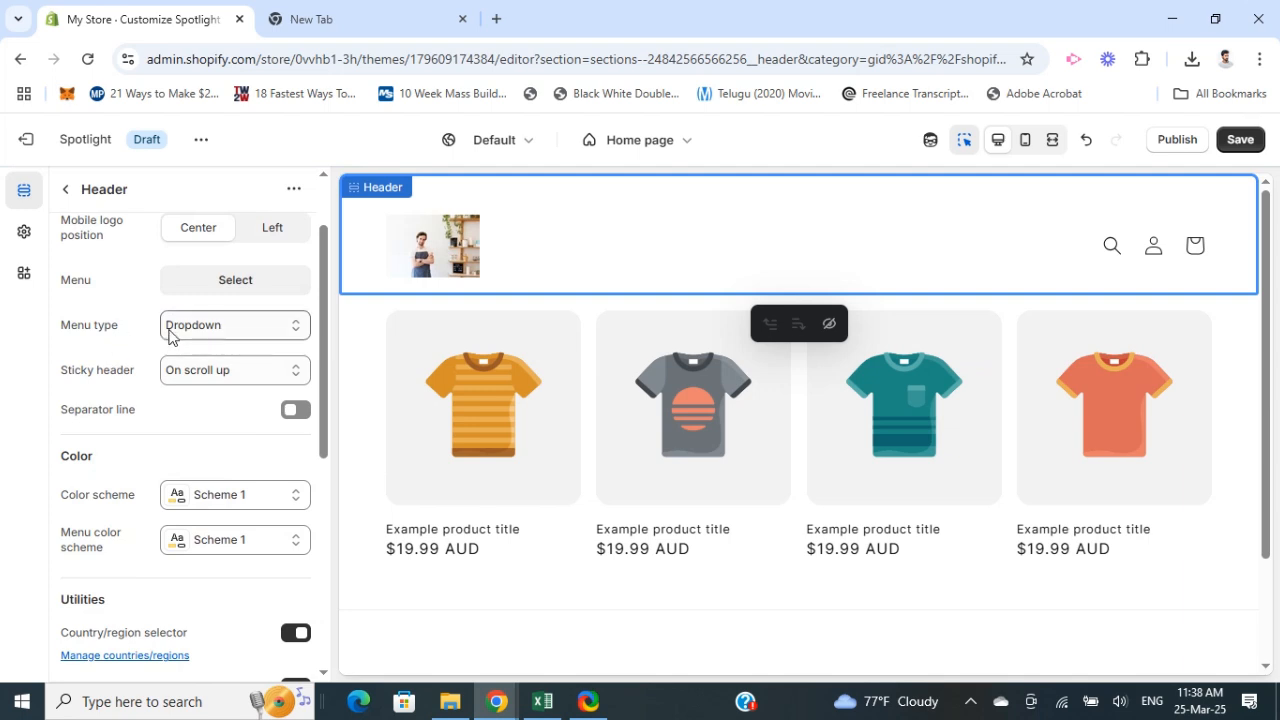
pyautogui.scroll(-1, 114, 475)
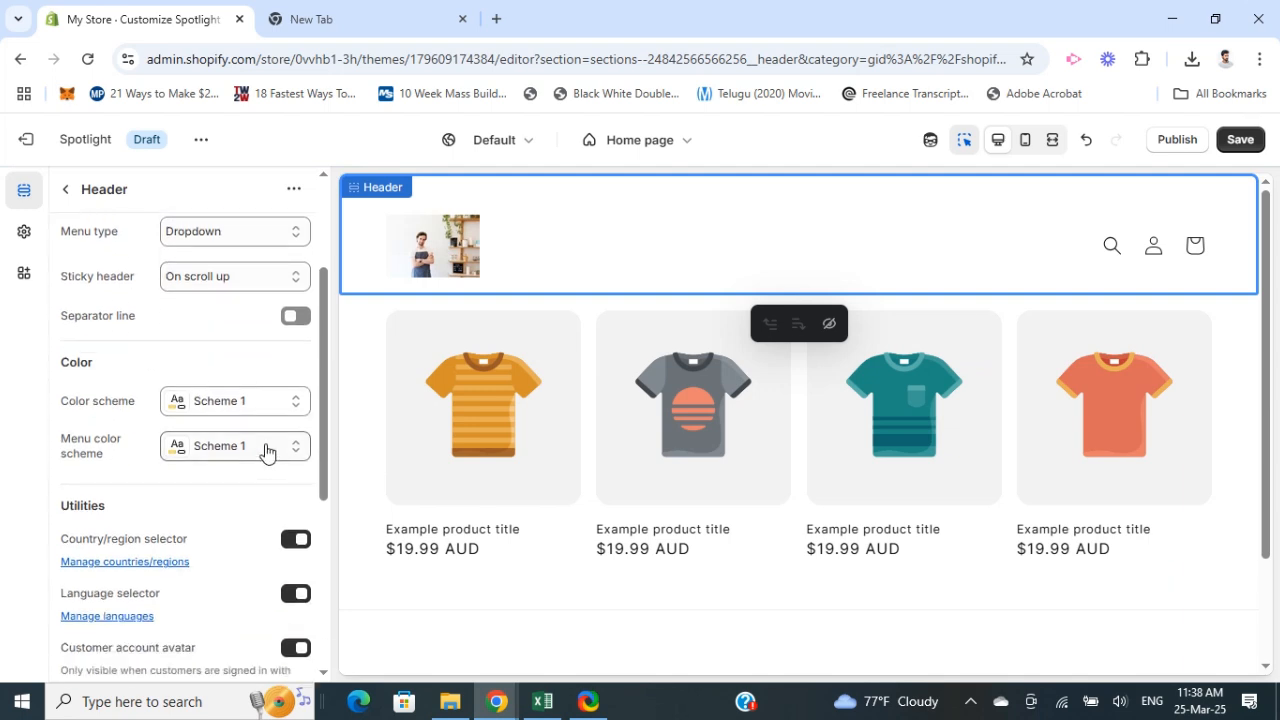
pyautogui.click(195, 405)
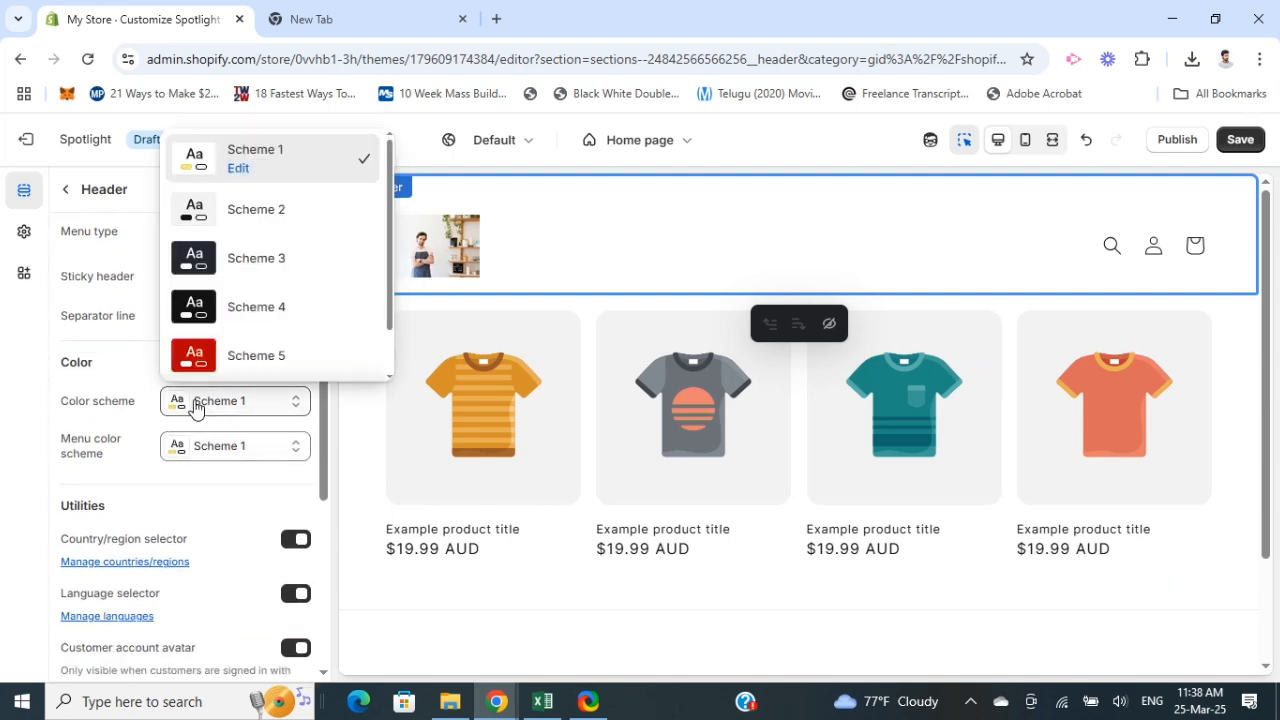
pyautogui.click(235, 258)
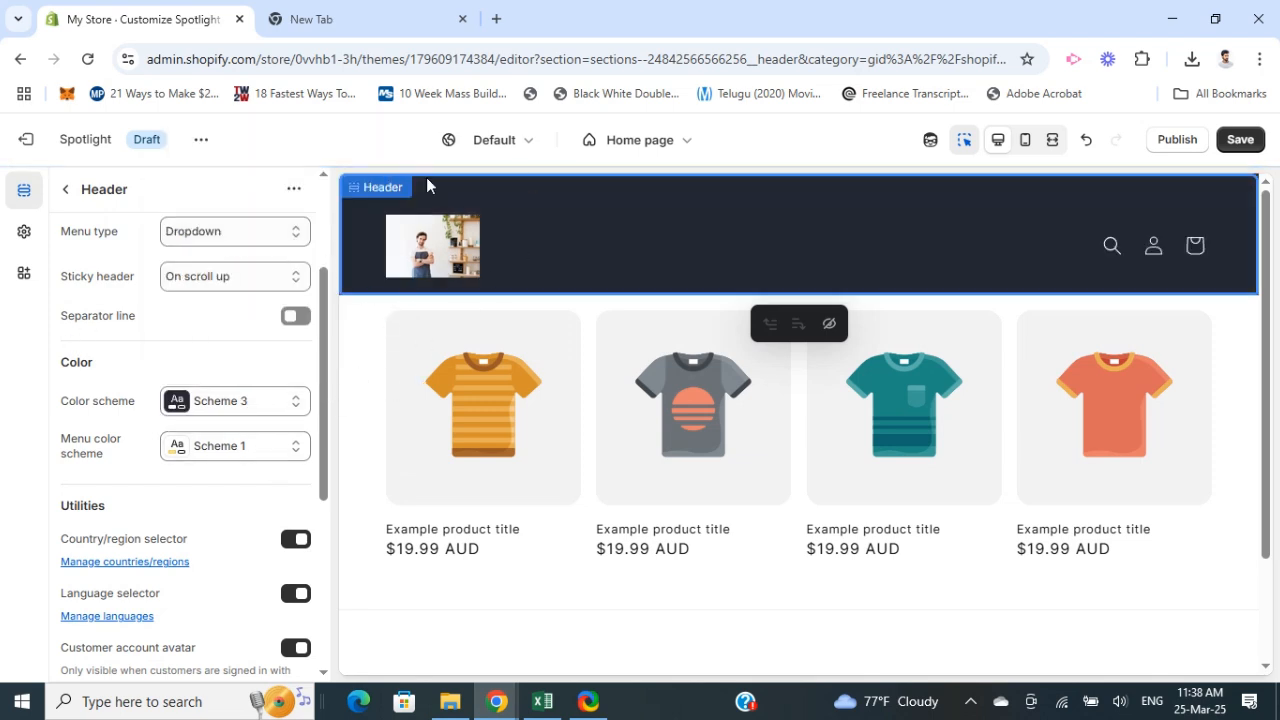
pyautogui.scroll(-4, 145, 475)
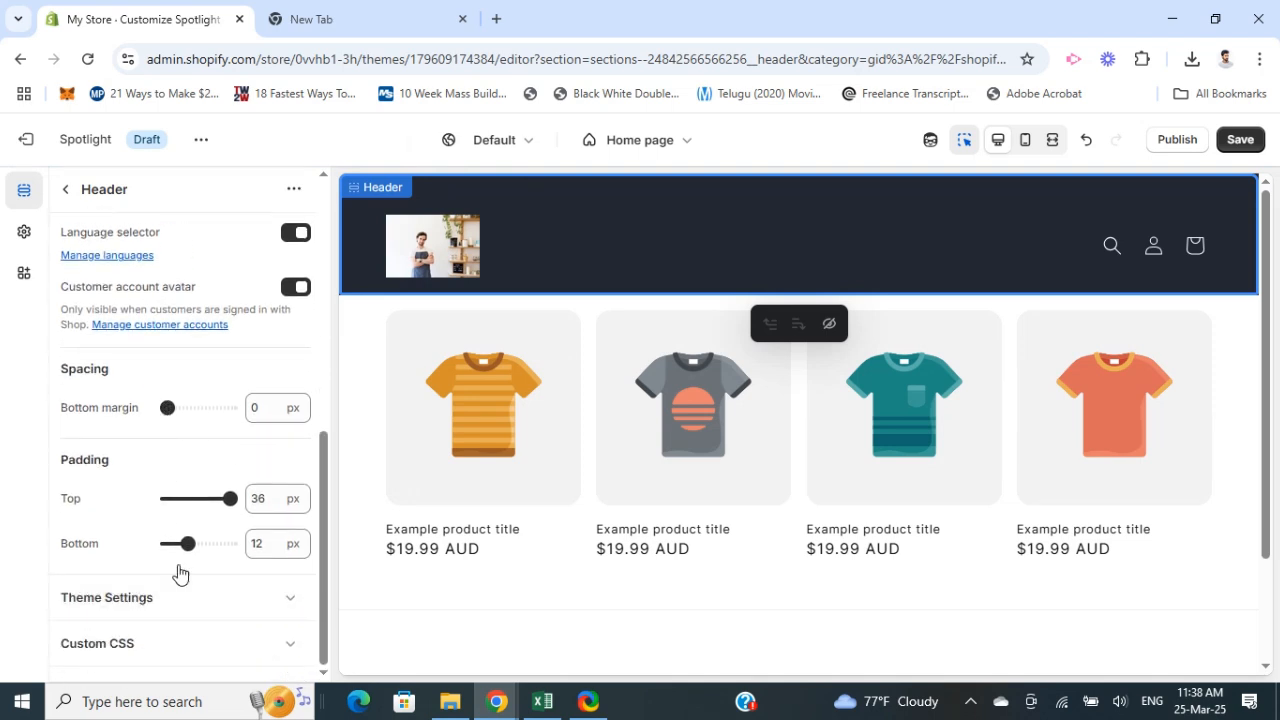
# Step: Undo the last change made in the theme editor
pyautogui.scroll(5, 171, 589)
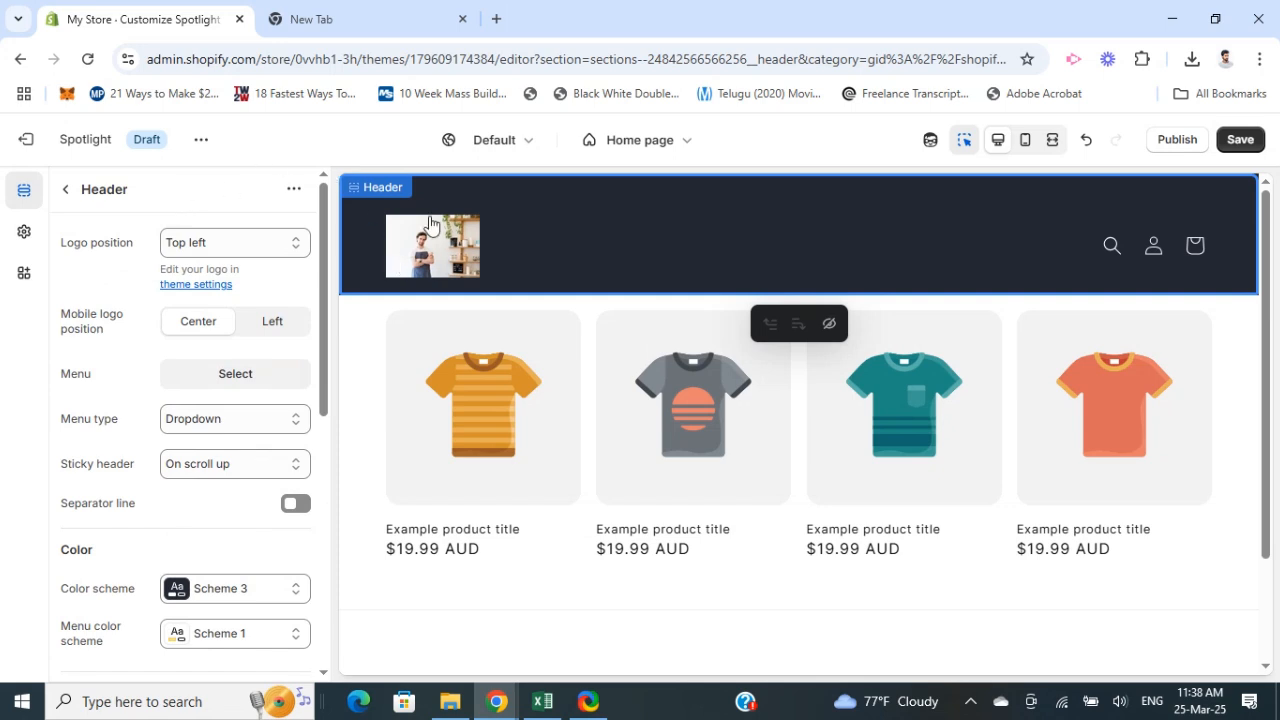
pyautogui.scroll(-2, 352, 440)
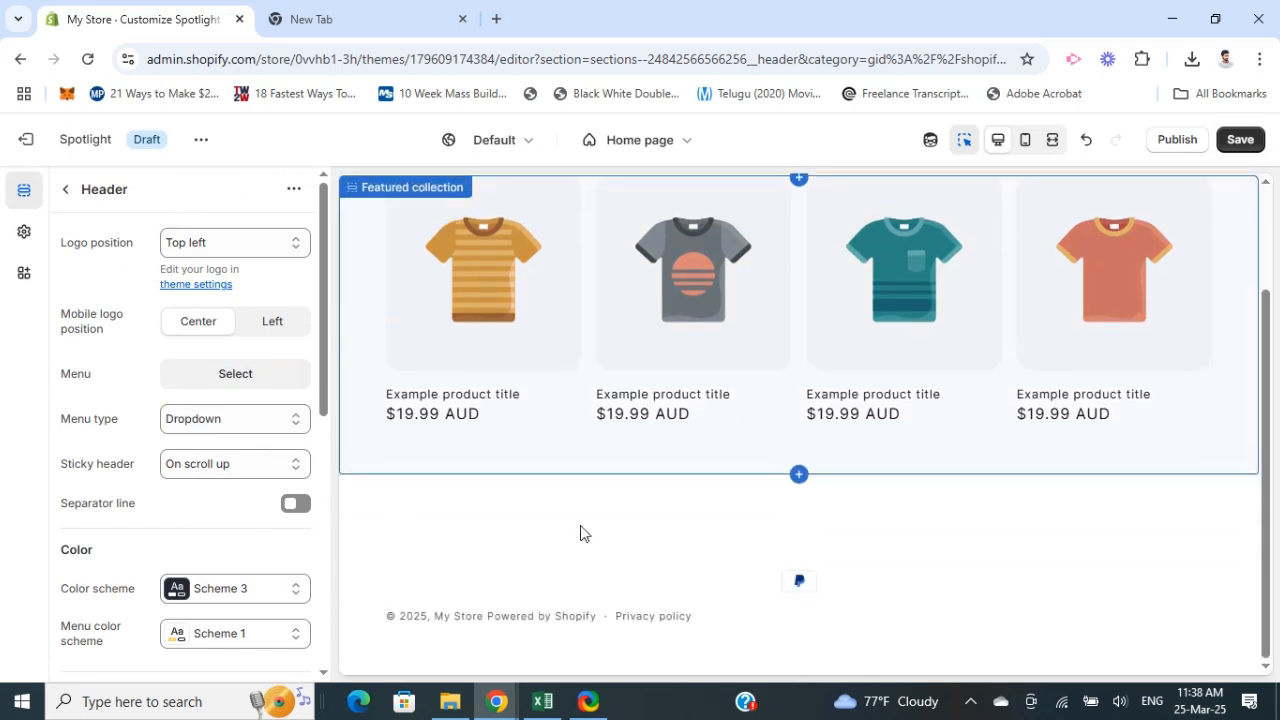
pyautogui.scroll(2, 533, 523)
pyautogui.scroll(-2, 560, 550)
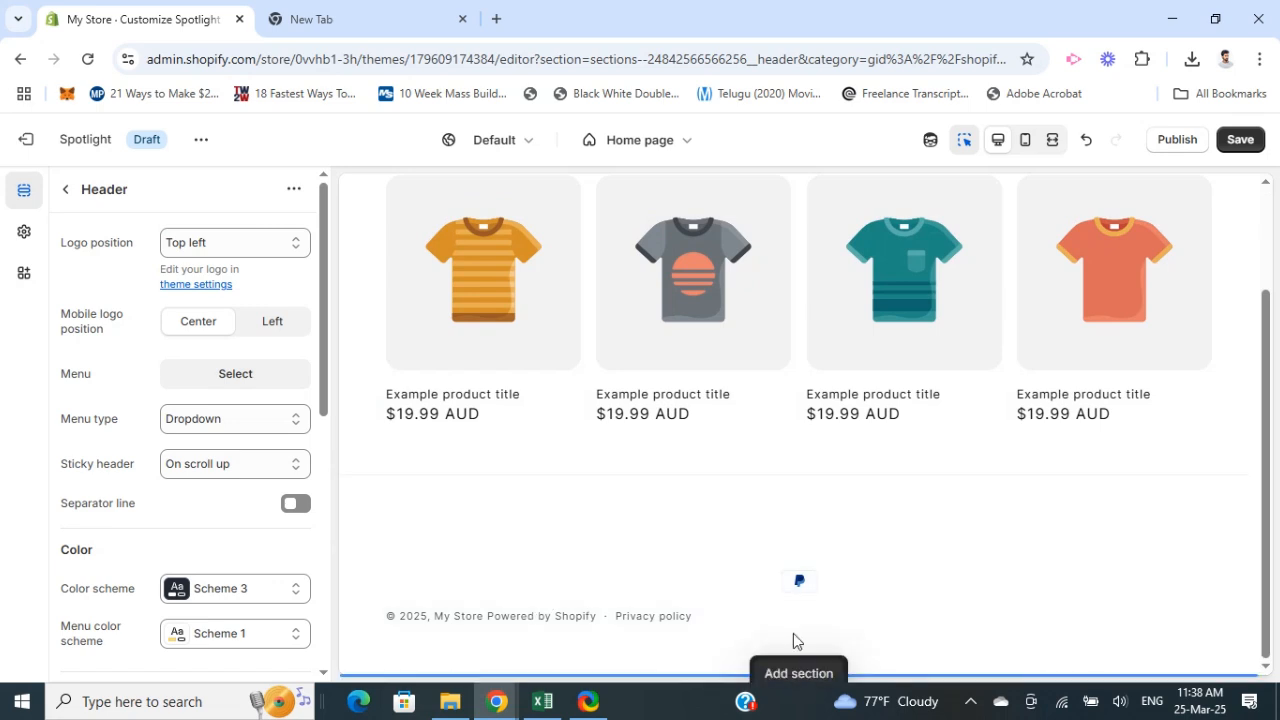
pyautogui.hotkey('ctrl', 'z')
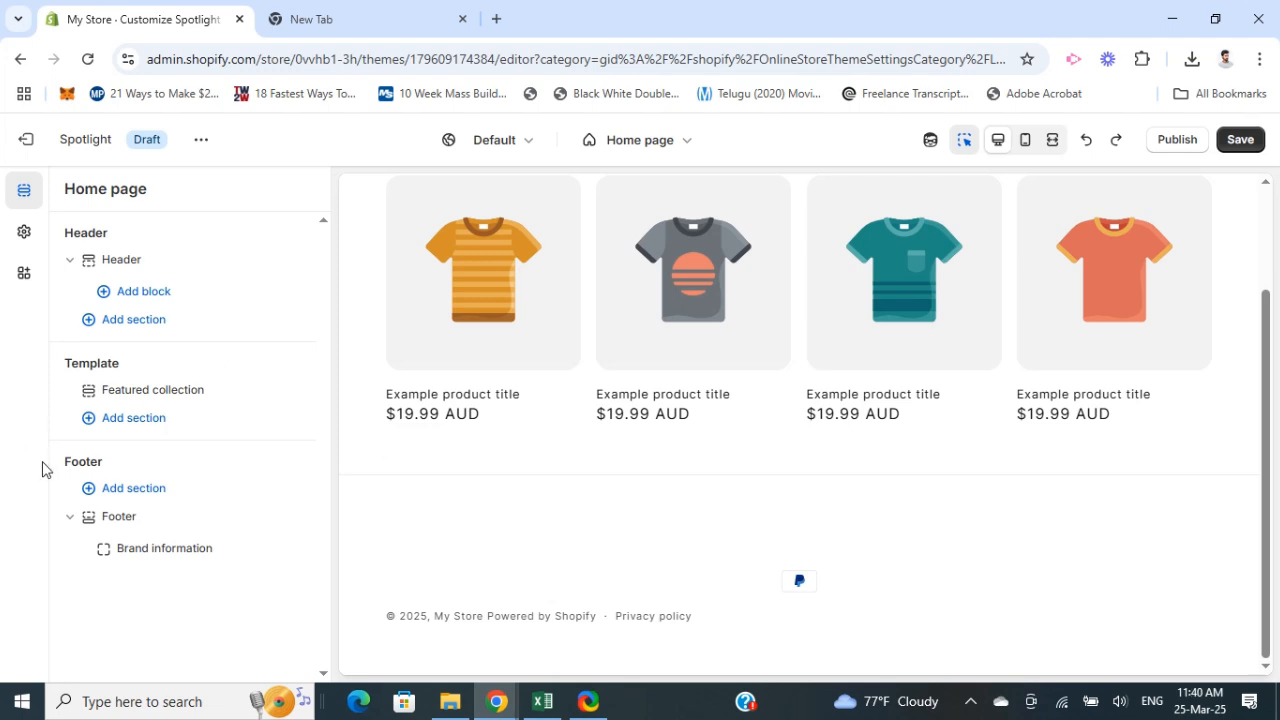
# Step: Browse the list of sections available to add to the home page template
pyautogui.click(126, 425)
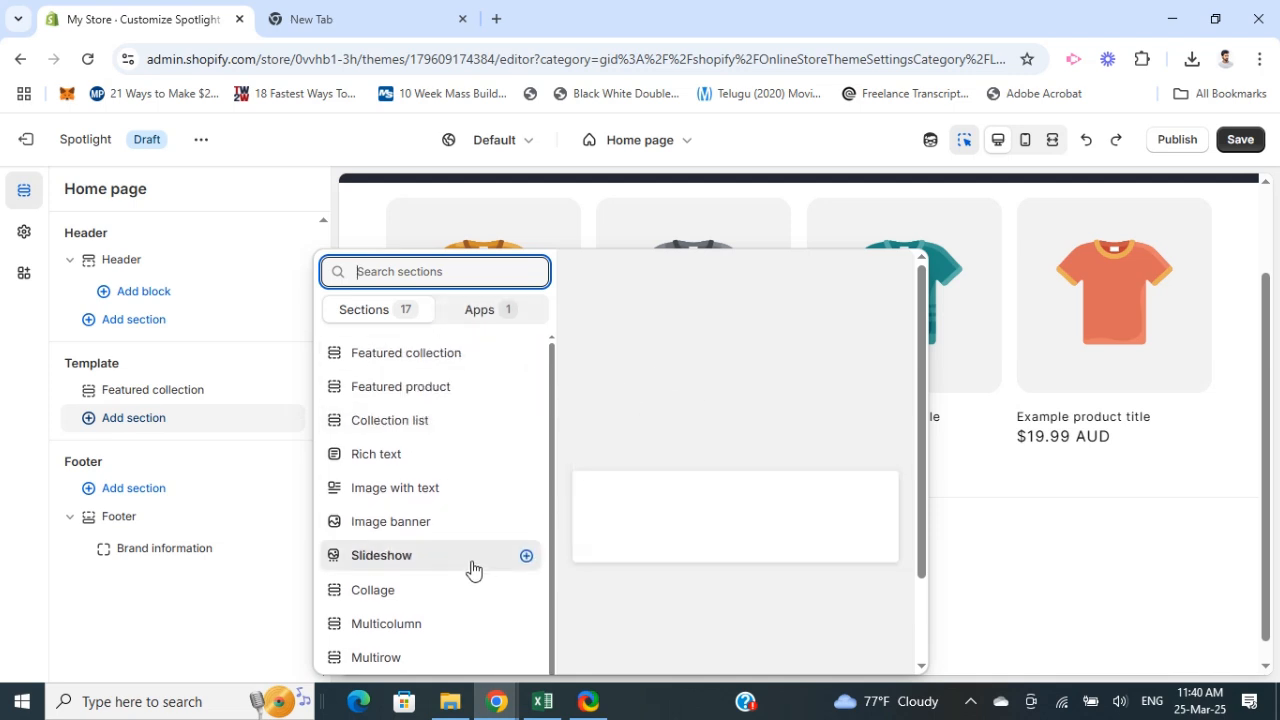
pyautogui.scroll(-1, 424, 480)
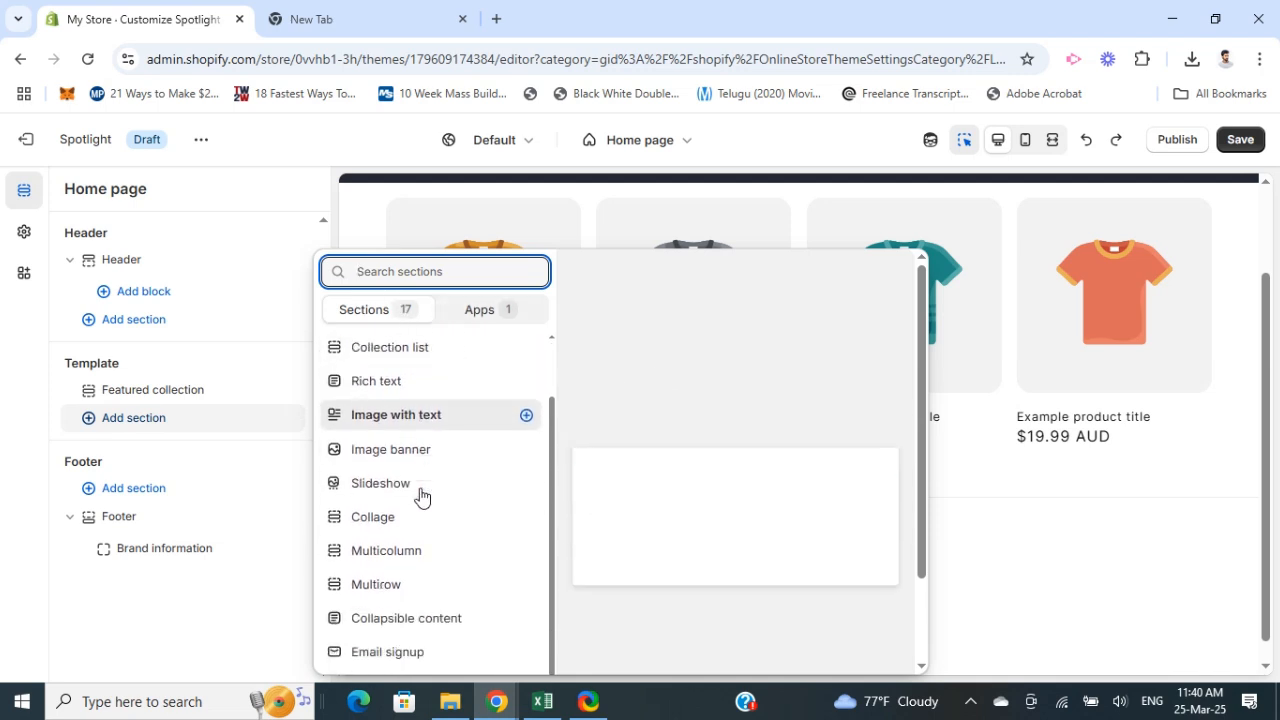
pyautogui.scroll(-1, 428, 594)
pyautogui.scroll(2, 428, 583)
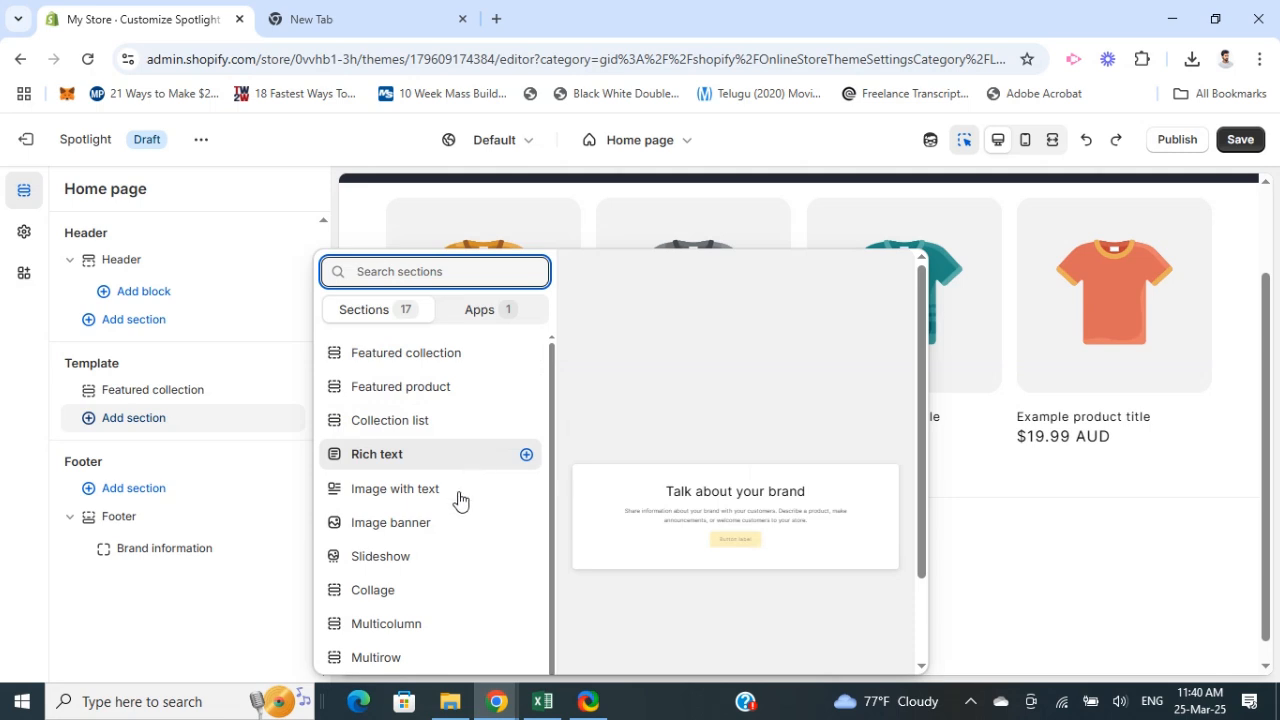
pyautogui.scroll(-3, 406, 537)
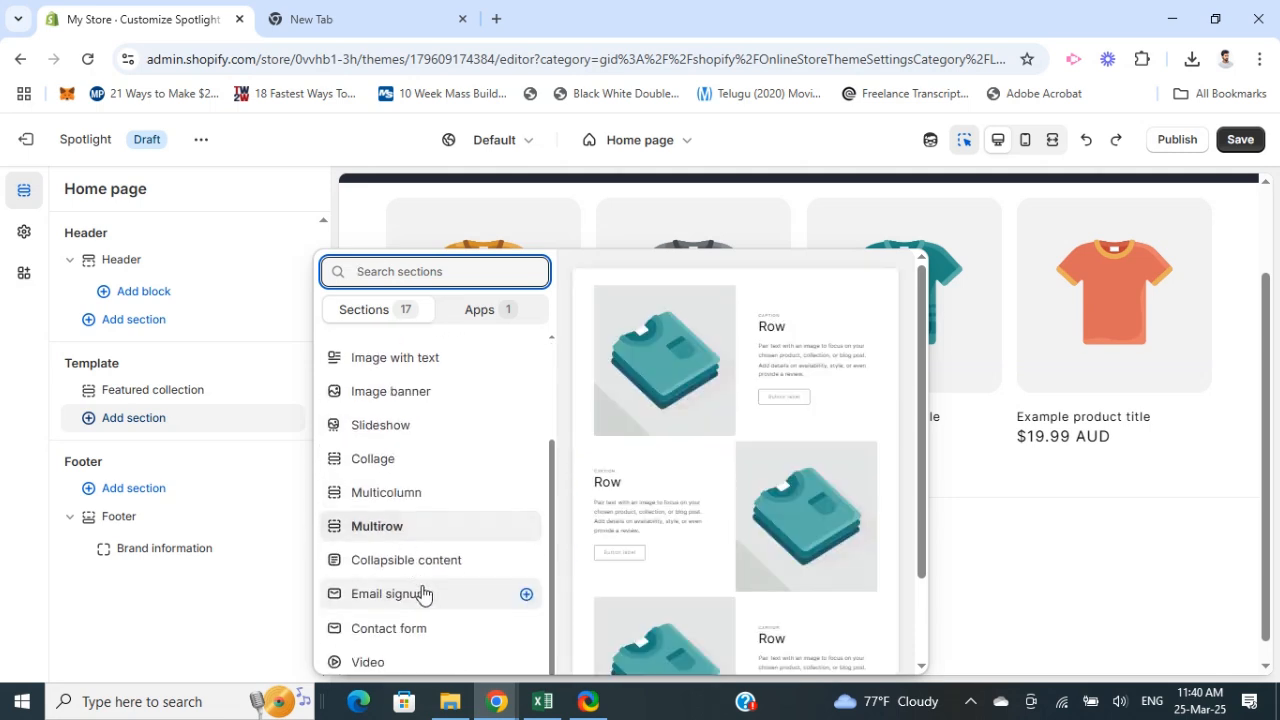
pyautogui.scroll(-2, 422, 593)
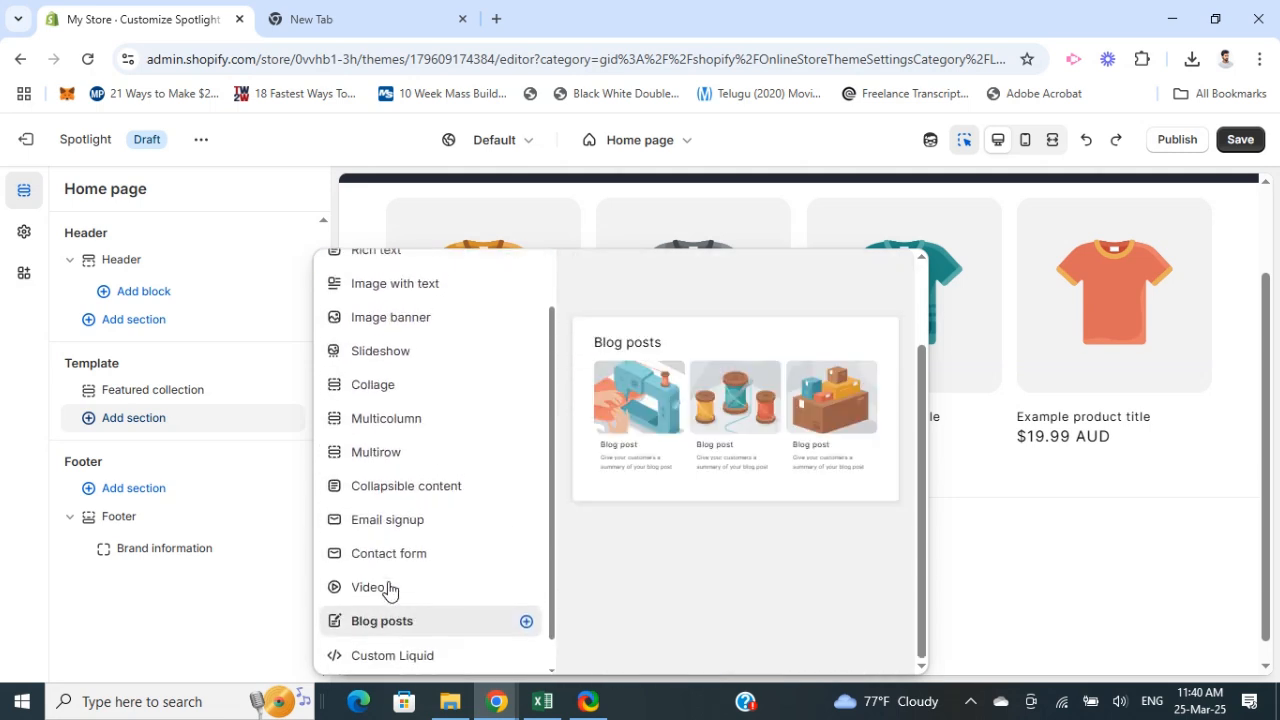
pyautogui.scroll(2, 390, 590)
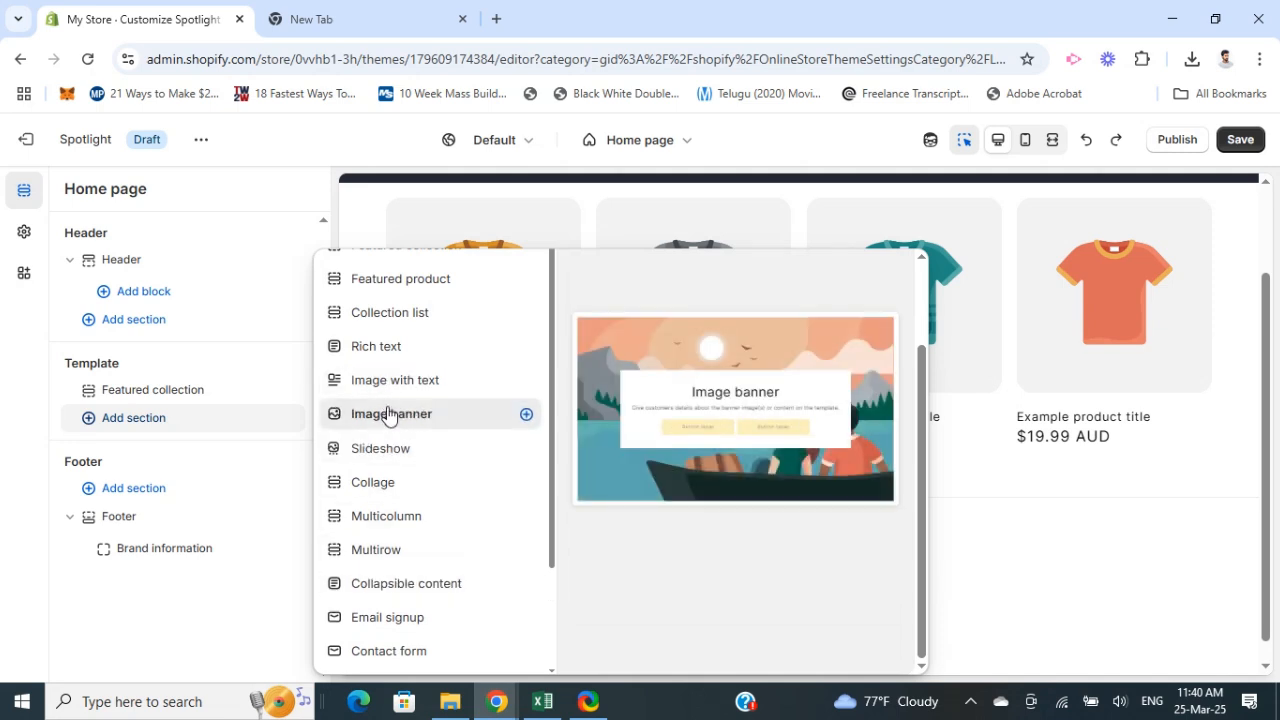
pyautogui.scroll(-5, 388, 416)
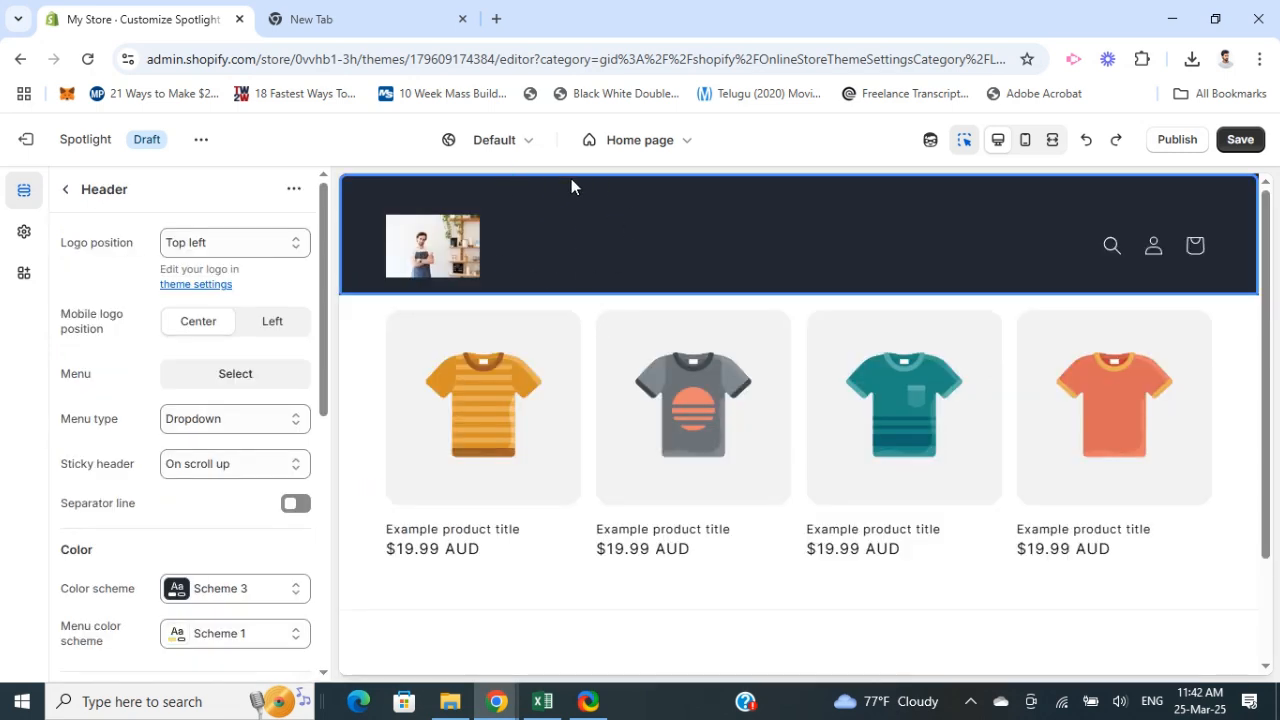
# Step: Open the Footer section's settings and turn on its Email signup option
pyautogui.click(65, 189)
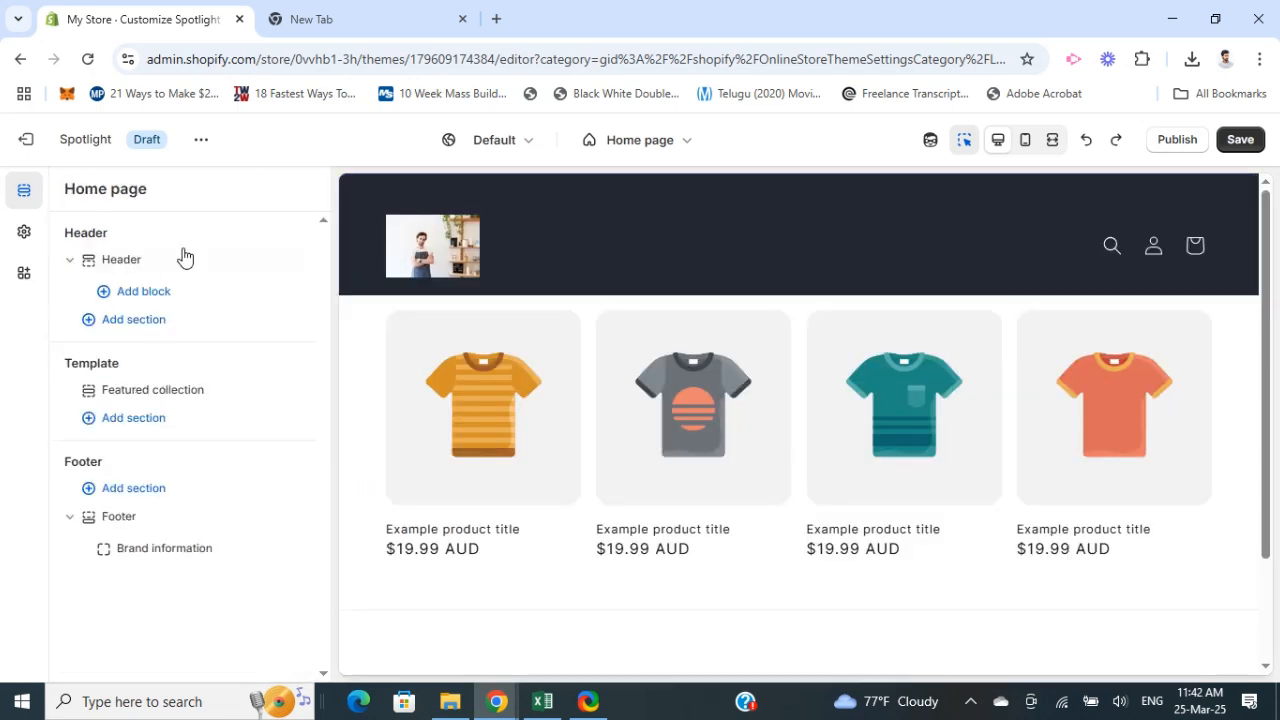
pyautogui.click(118, 517)
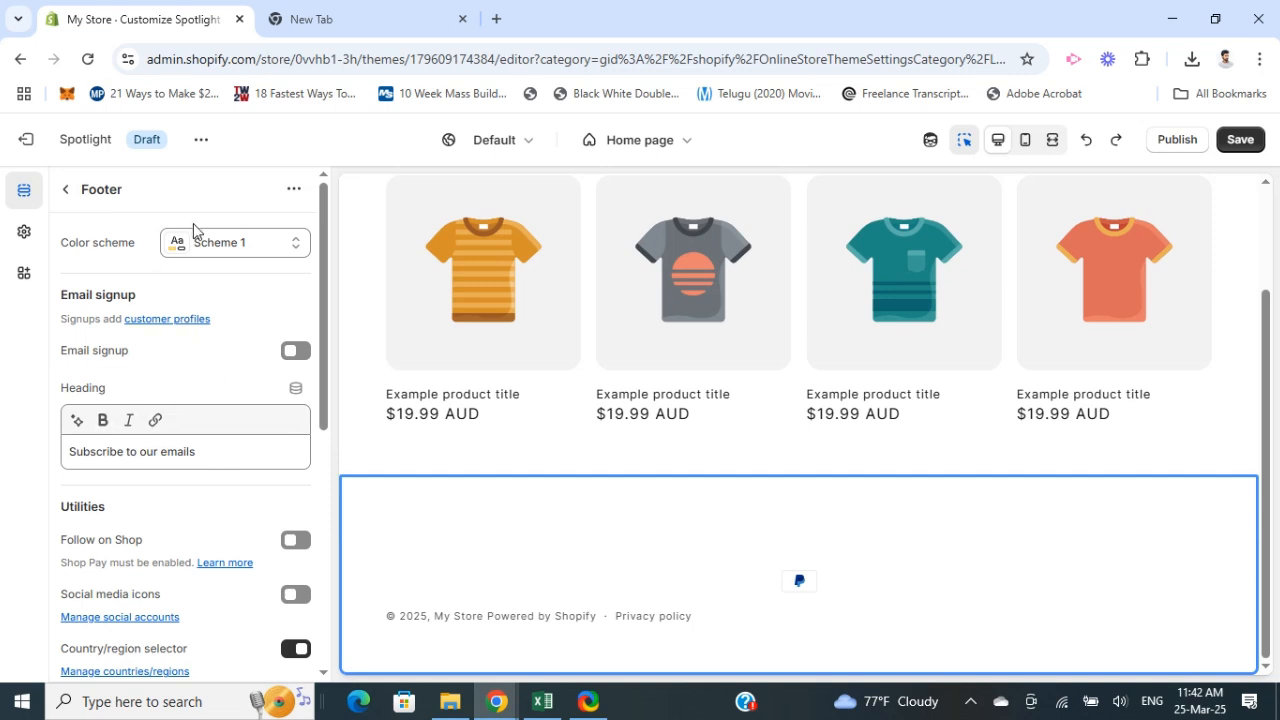
pyautogui.scroll(-2, 120, 500)
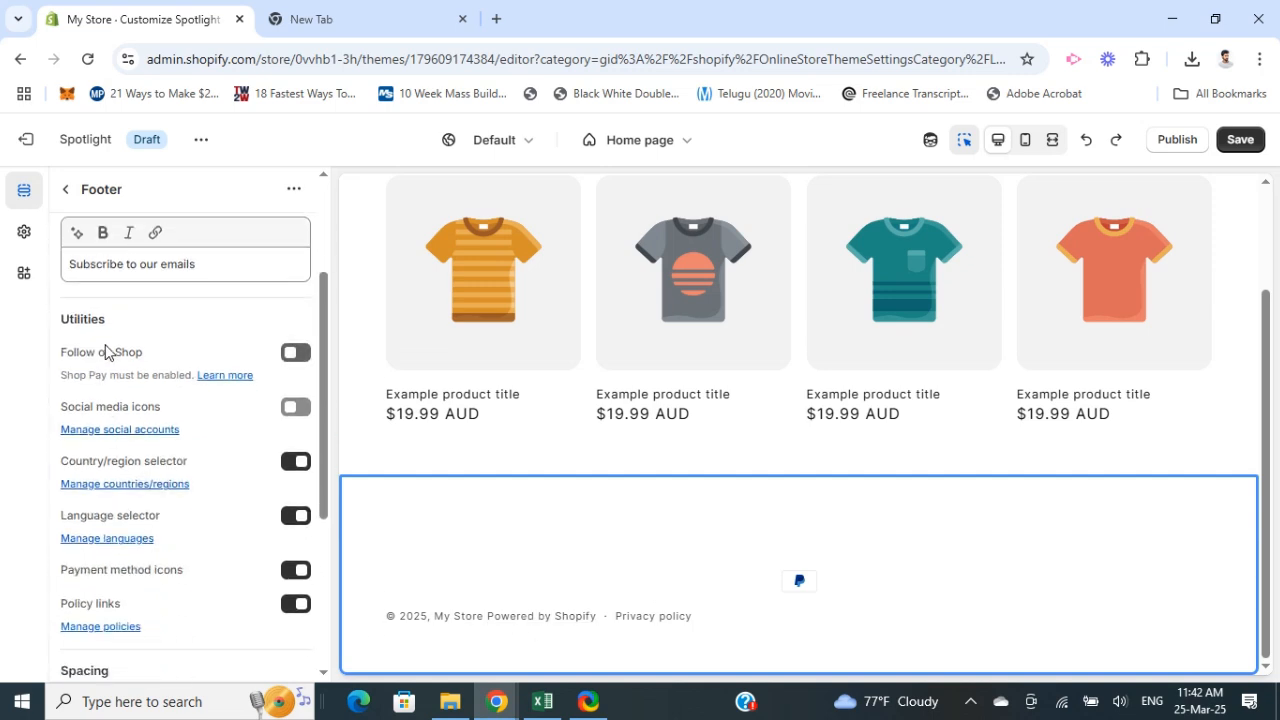
pyautogui.scroll(2, 140, 400)
pyautogui.click(206, 451)
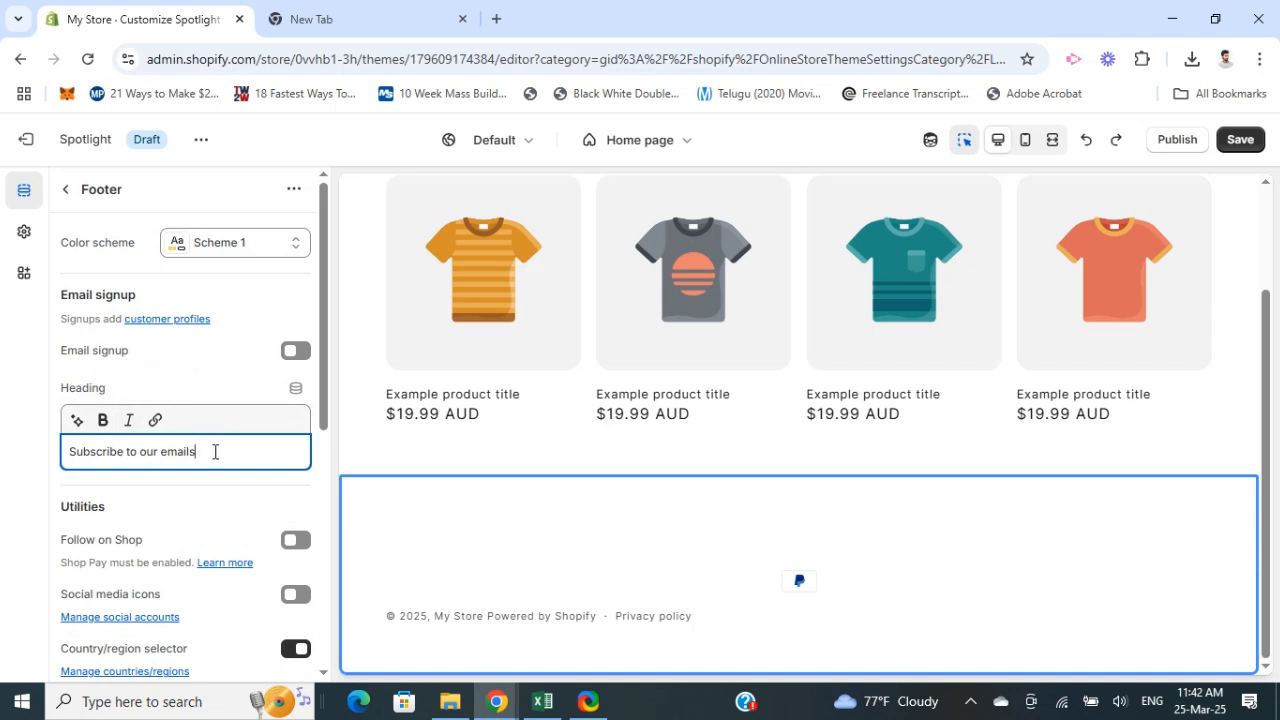
pyautogui.click(294, 358)
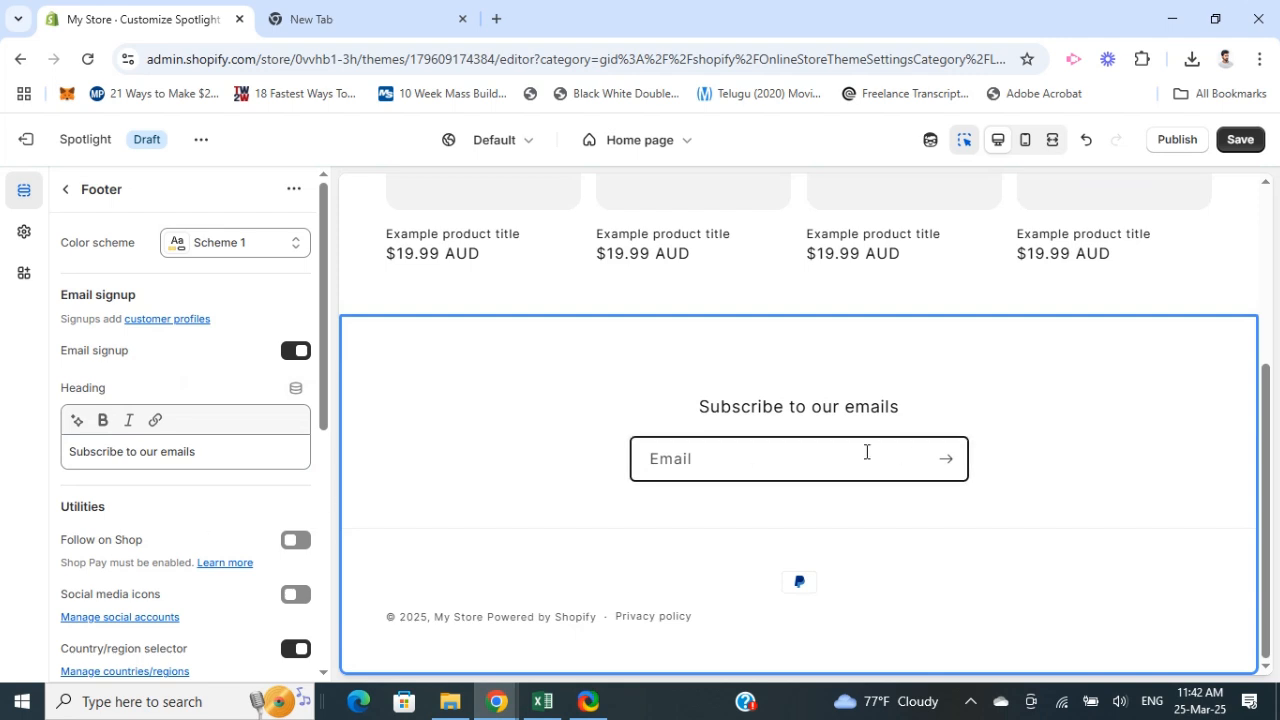
pyautogui.scroll(-3, 158, 462)
pyautogui.scroll(-2, 164, 478)
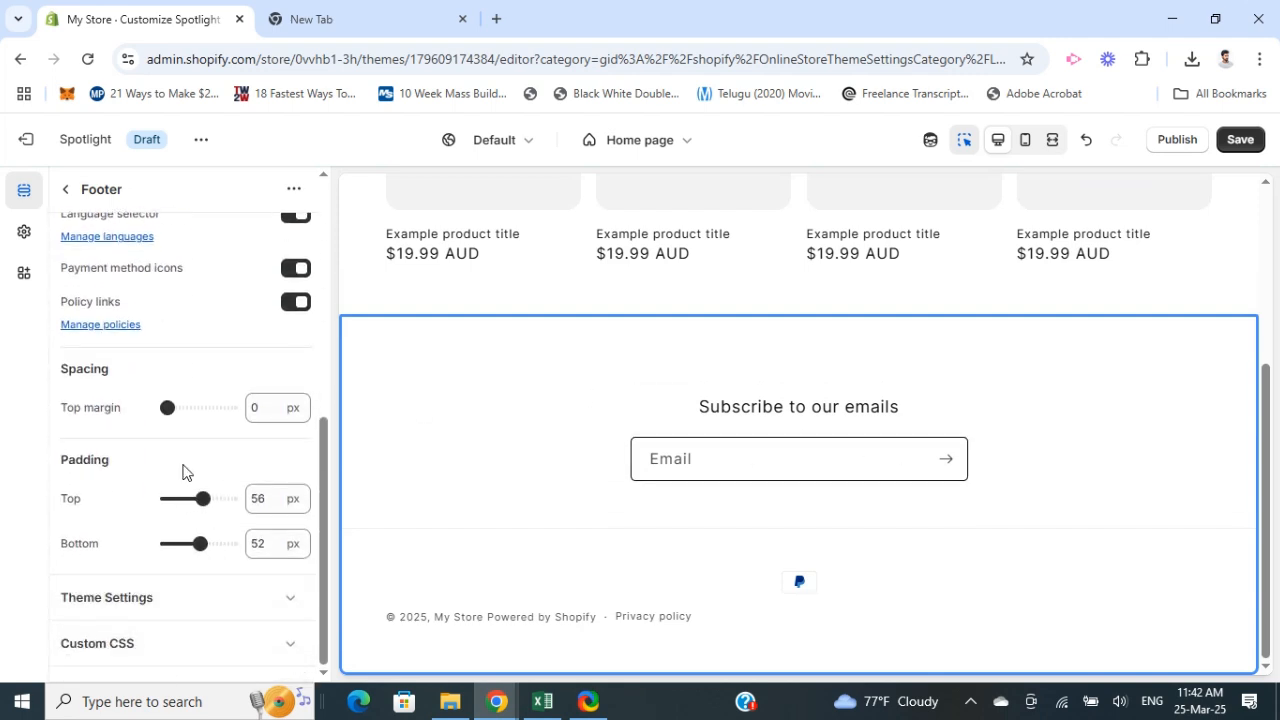
pyautogui.scroll(5, 206, 543)
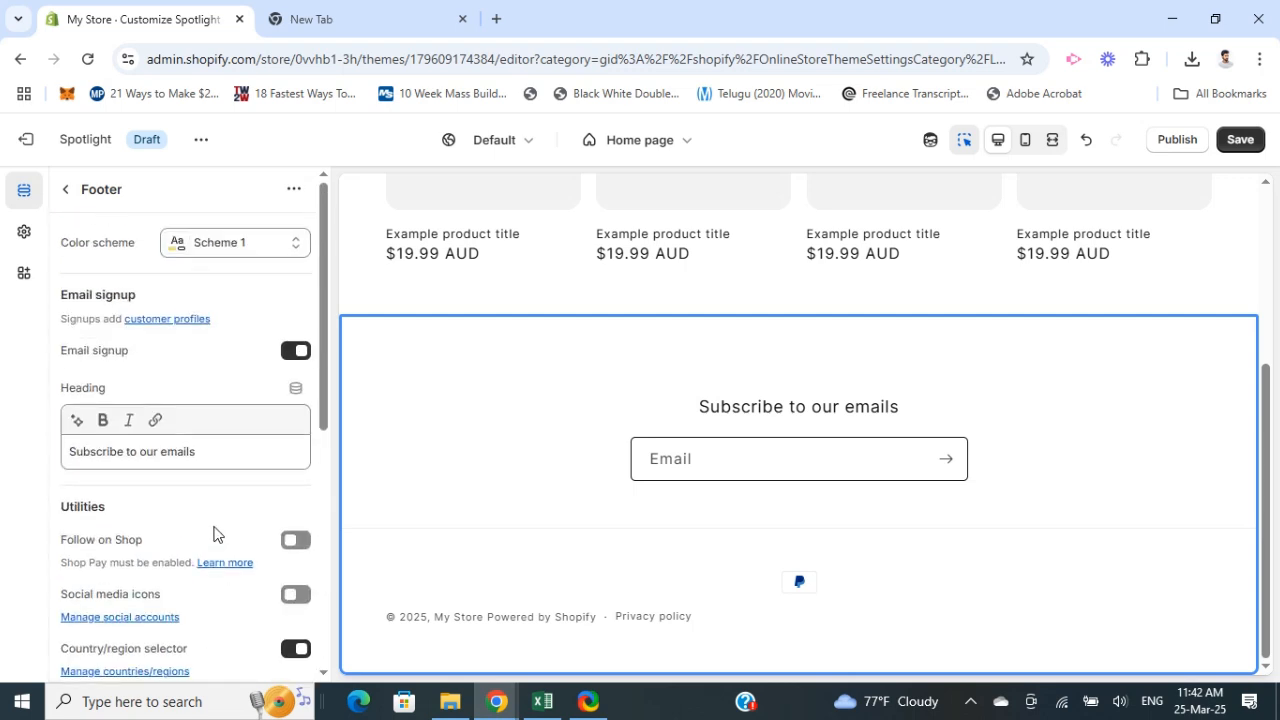
# Step: Add a Slideshow section to the home page template
pyautogui.click(66, 190)
pyautogui.scroll(3, 606, 514)
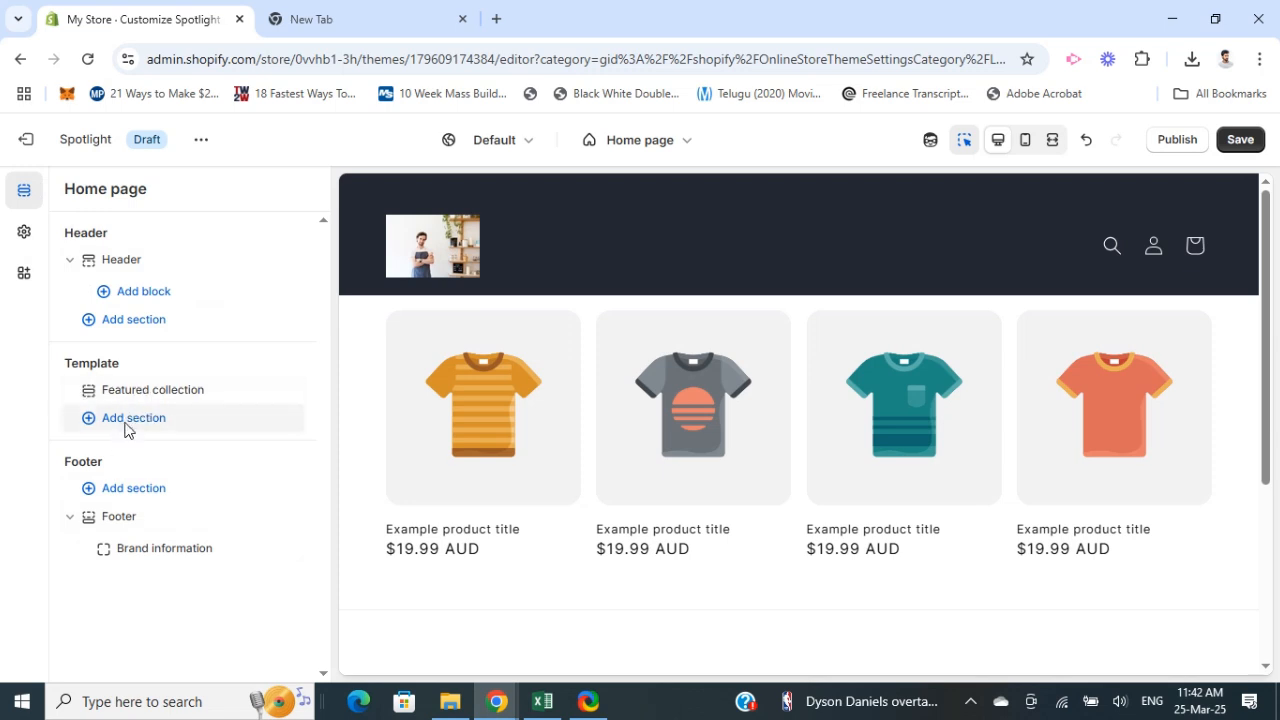
pyautogui.click(125, 430)
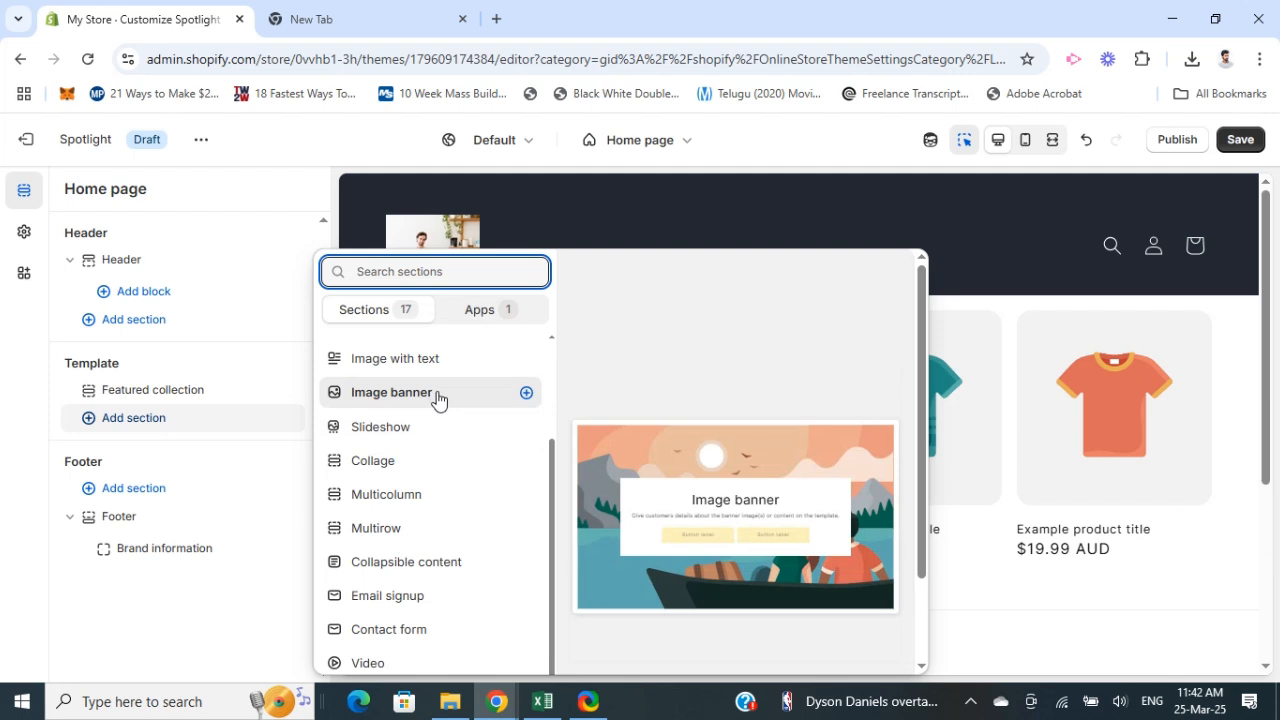
pyautogui.click(382, 426)
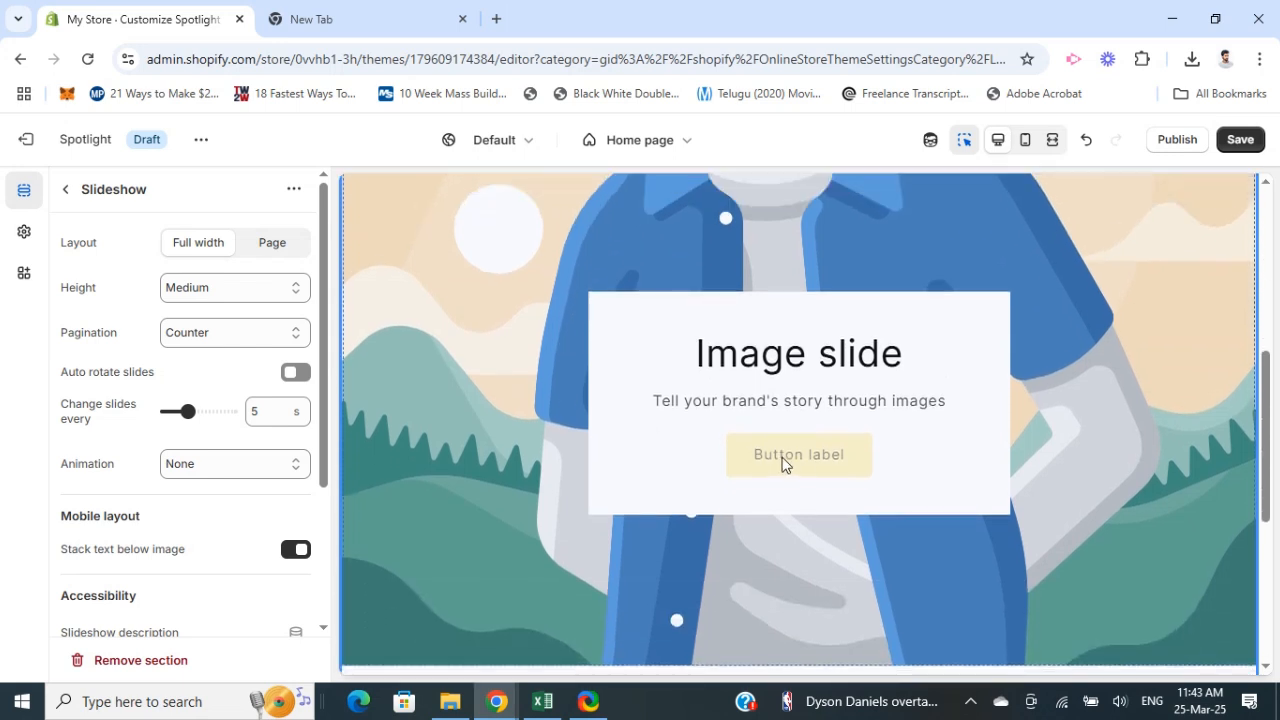
# Step: Upload the image 81q1SrpG1PL._AC_SL1500_ from Downloads and set it as the slide's image
pyautogui.click(783, 463)
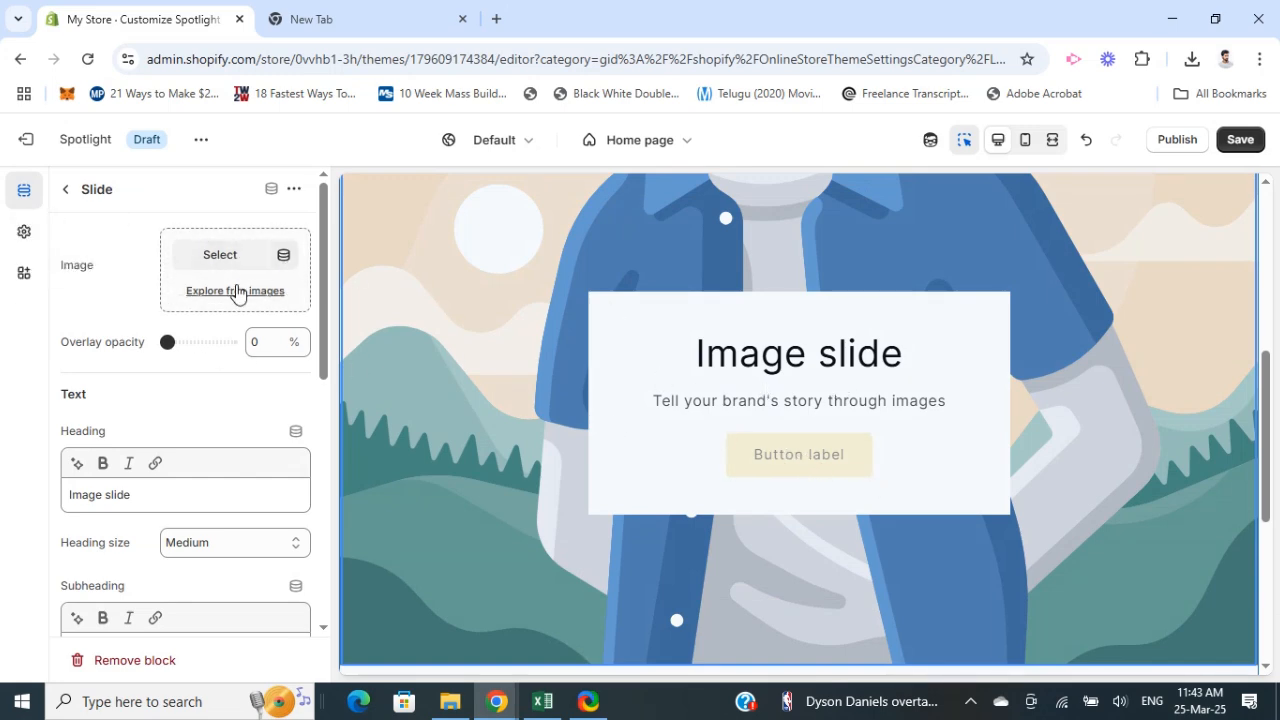
pyautogui.click(218, 256)
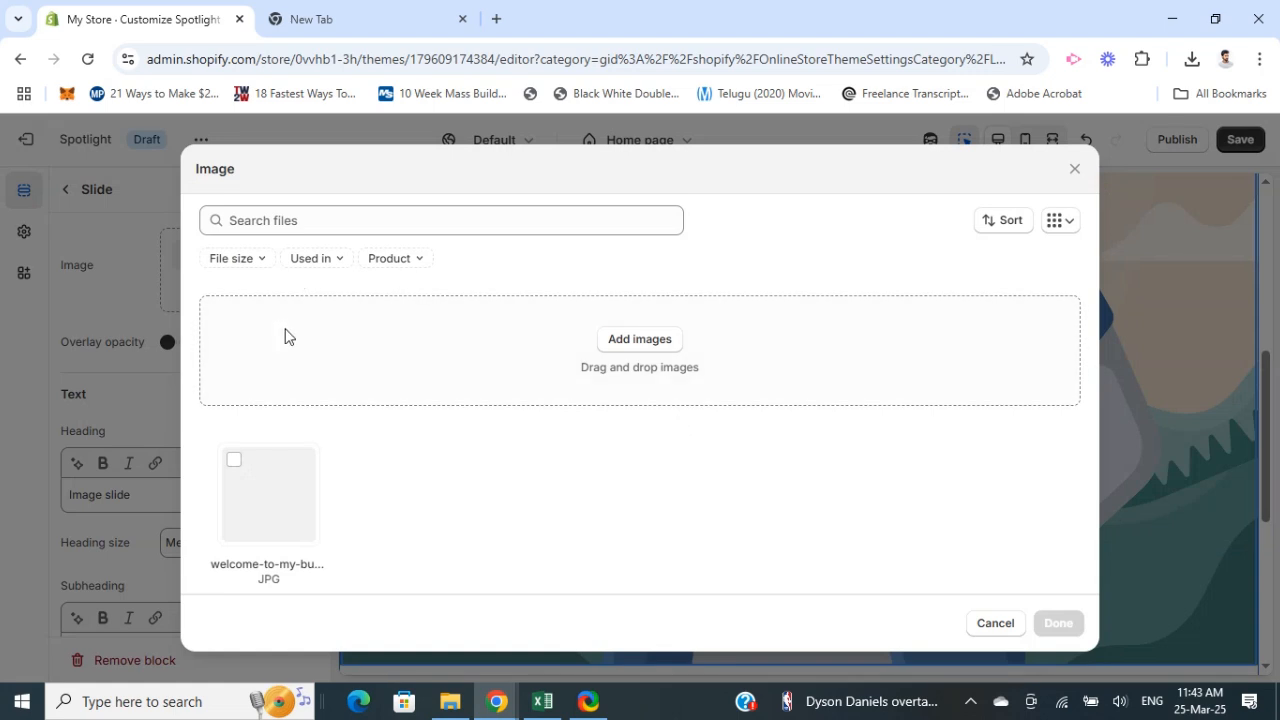
pyautogui.click(660, 348)
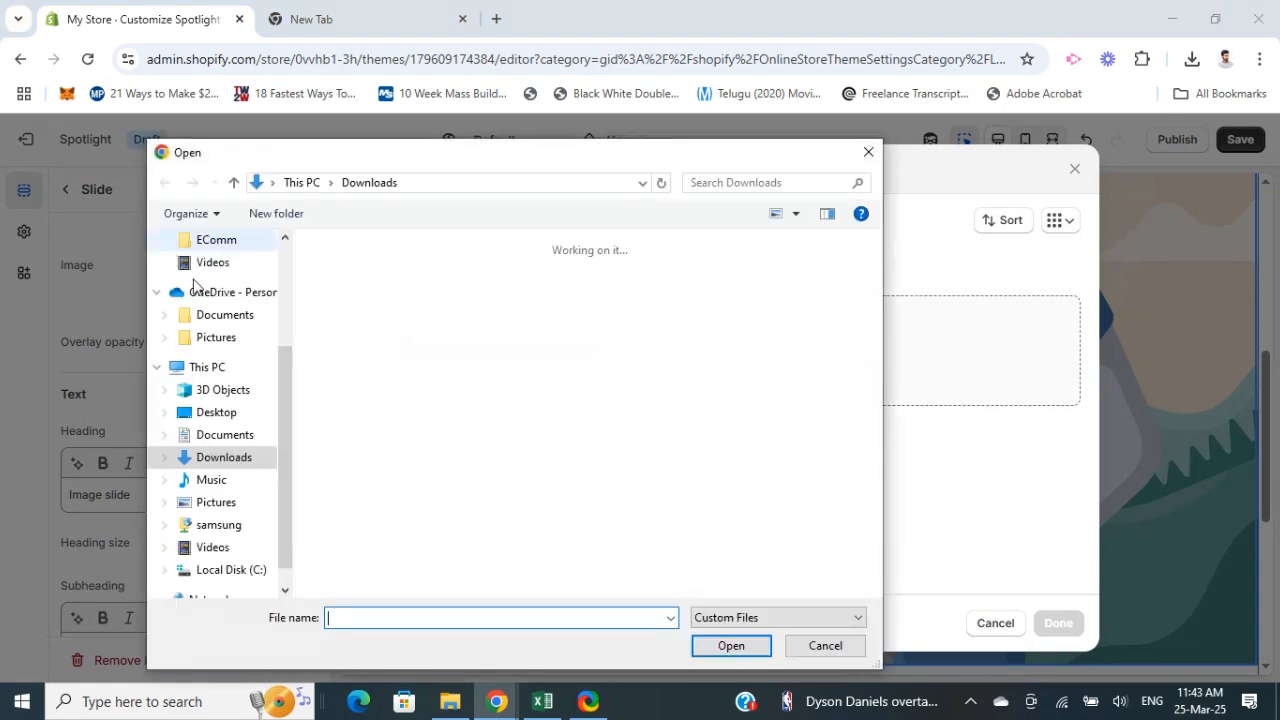
pyautogui.scroll(-3, 460, 408)
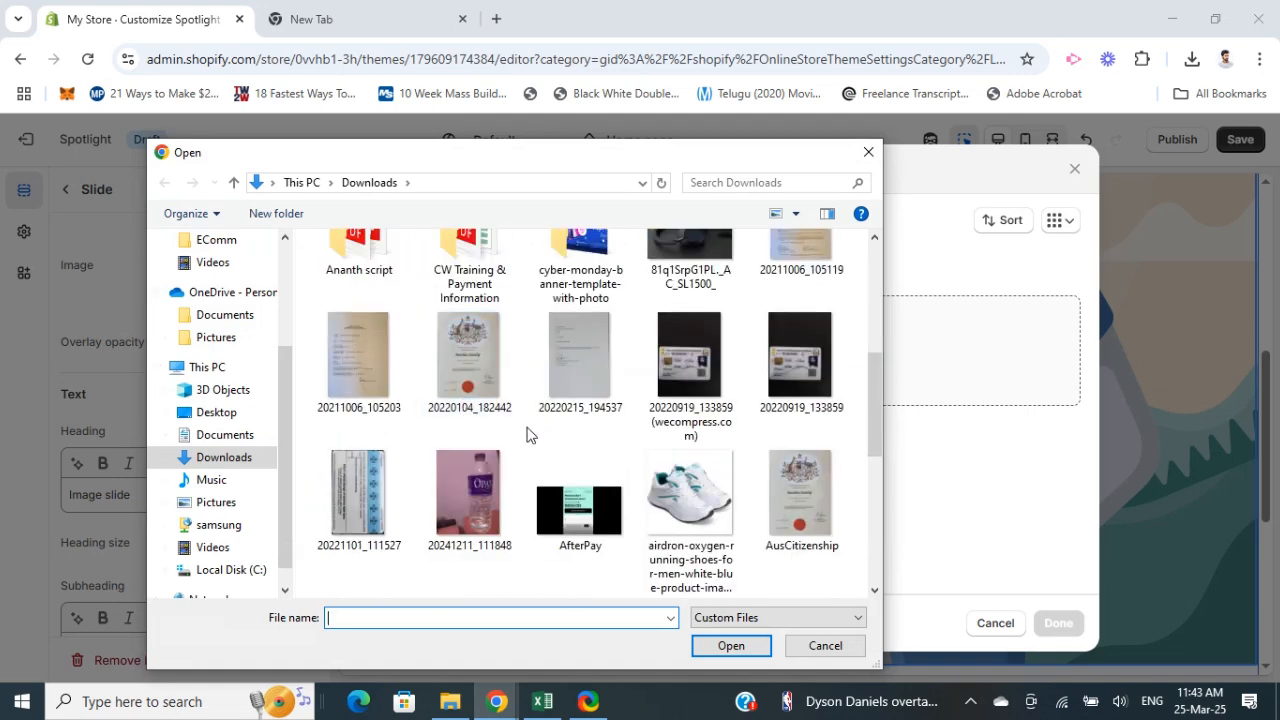
pyautogui.scroll(-1, 640, 490)
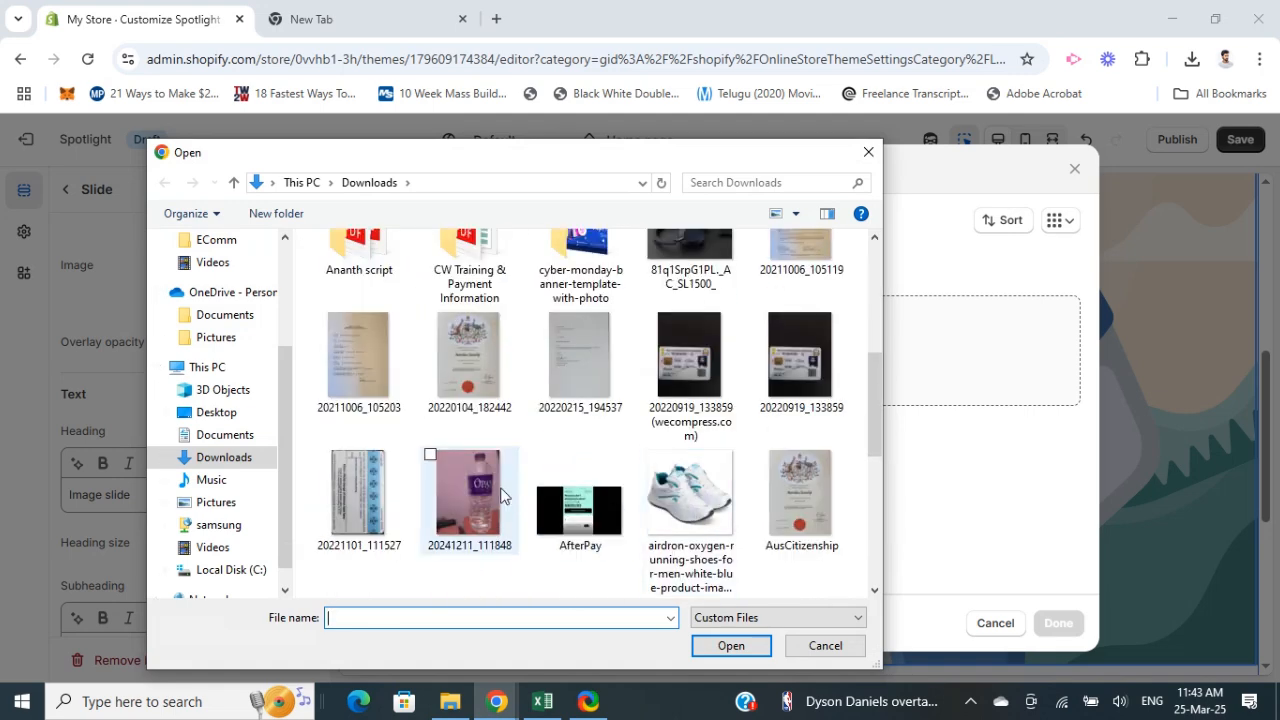
pyautogui.scroll(1, 570, 470)
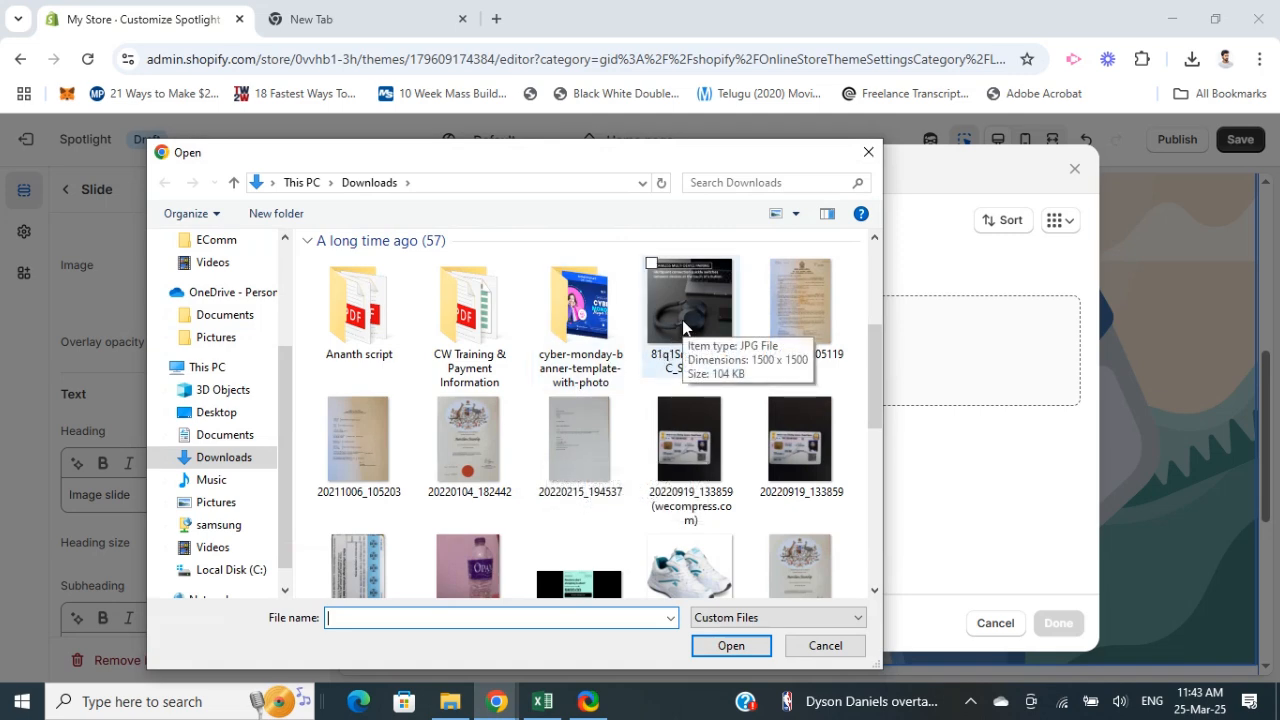
pyautogui.click(684, 327)
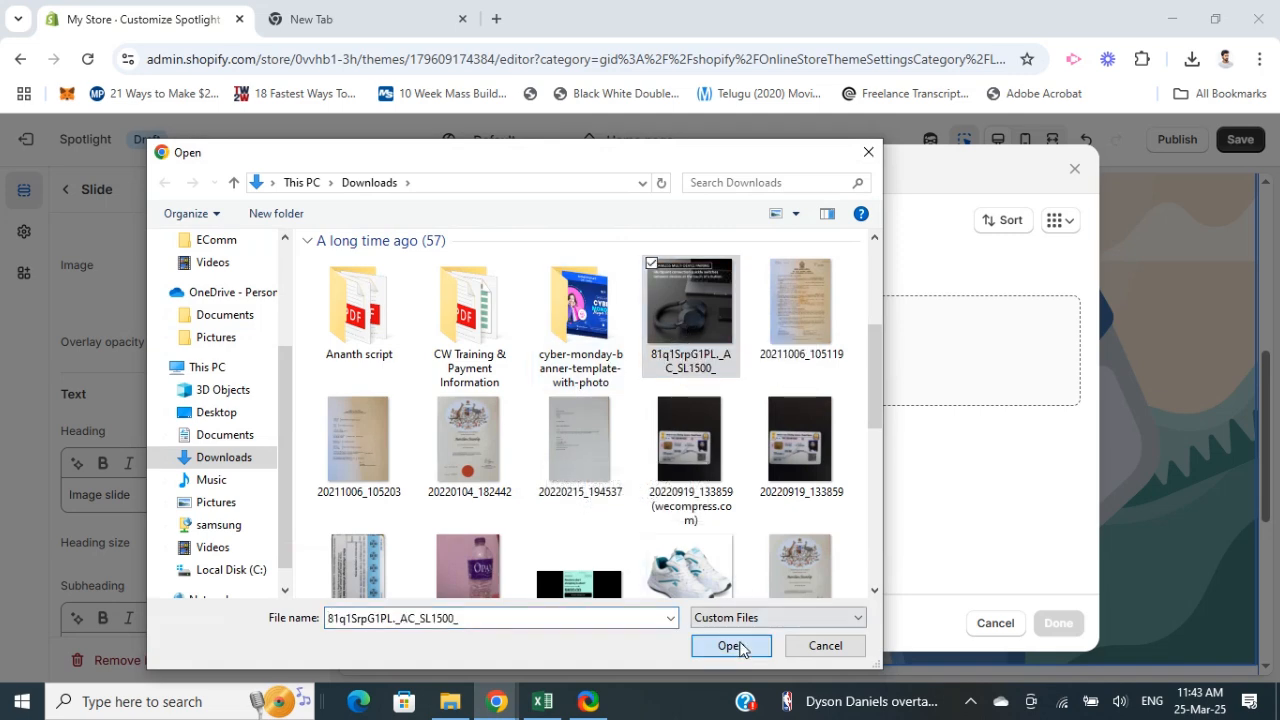
pyautogui.click(733, 646)
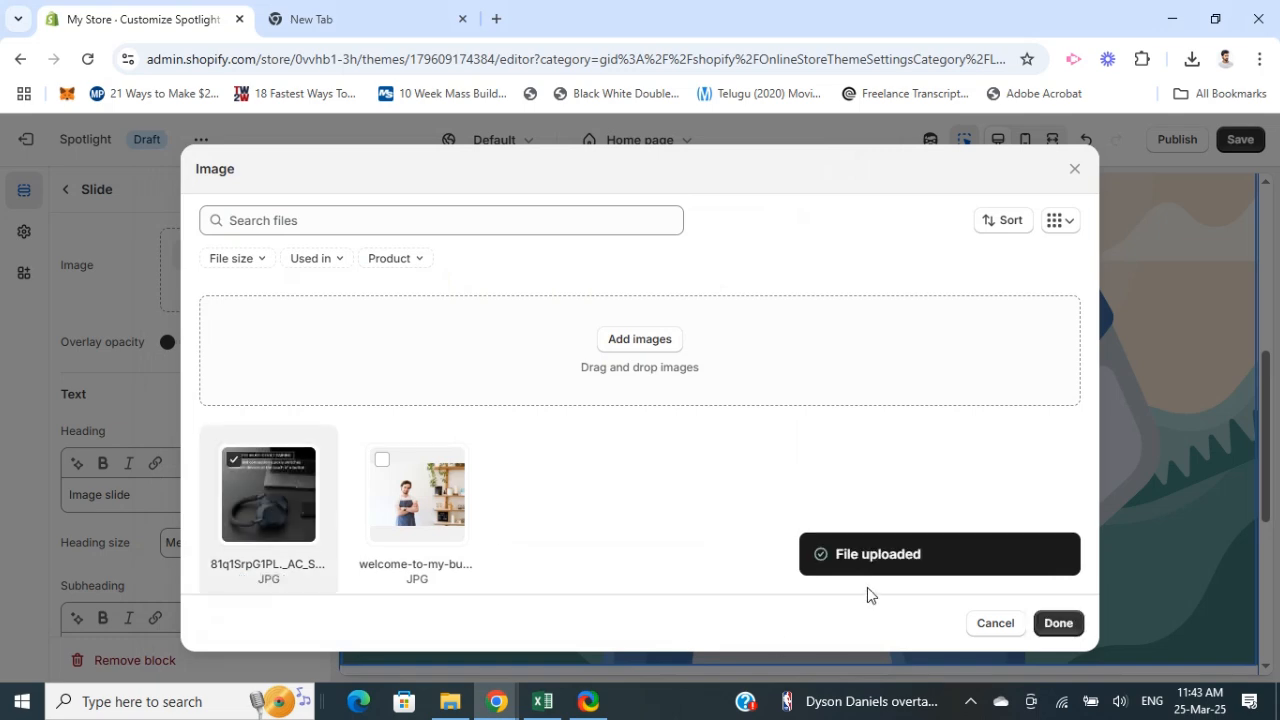
pyautogui.doubleClick(257, 489)
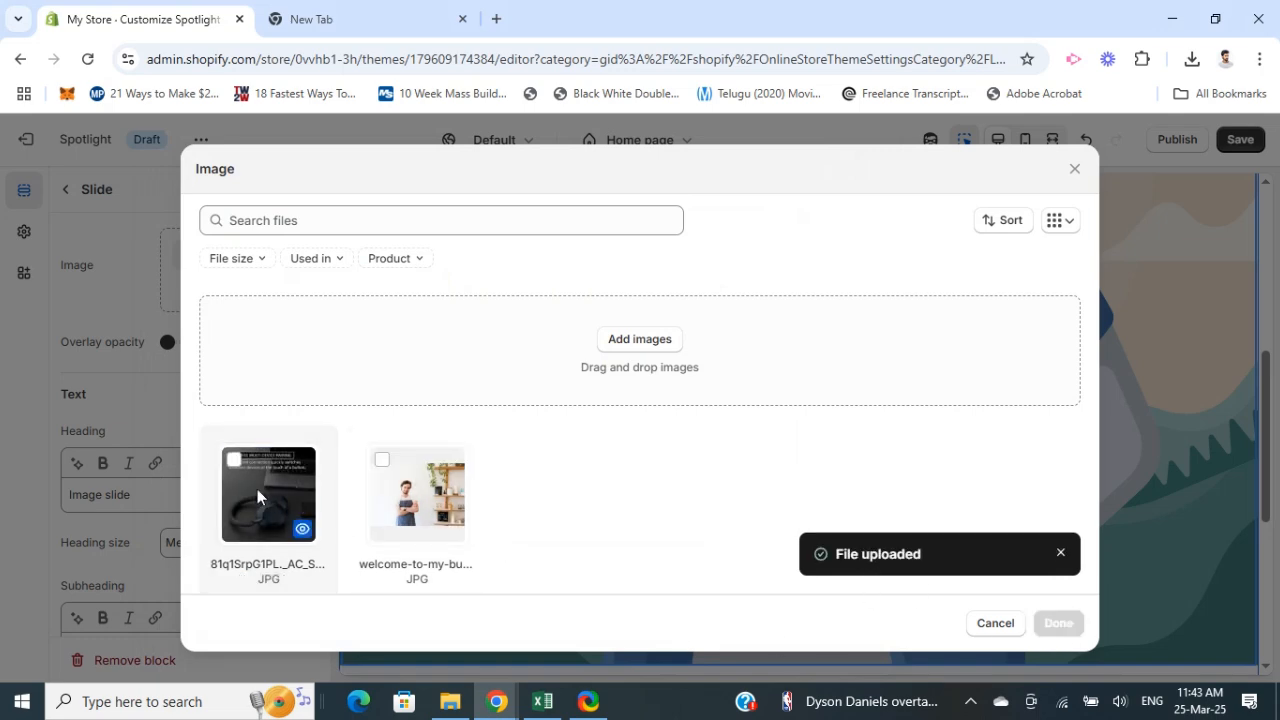
pyautogui.click(1056, 624)
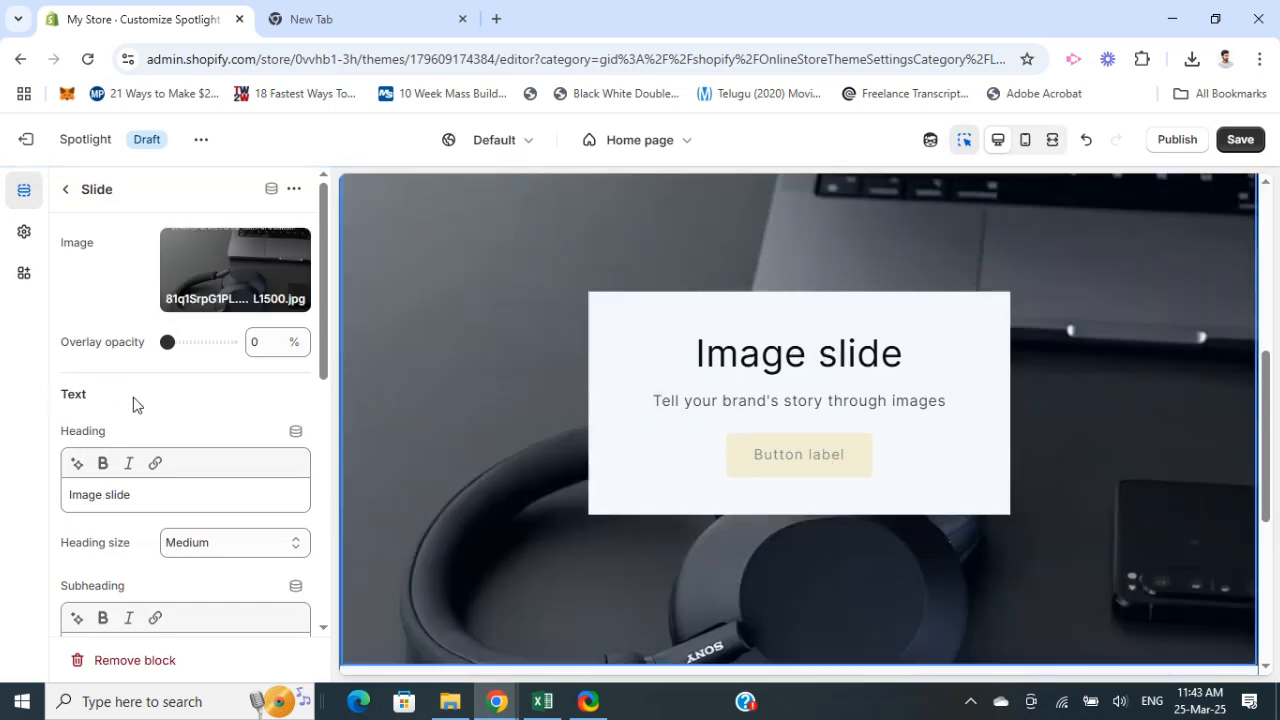
# Step: Change the slide's subheading text to "New collections"
pyautogui.scroll(-2, 102, 463)
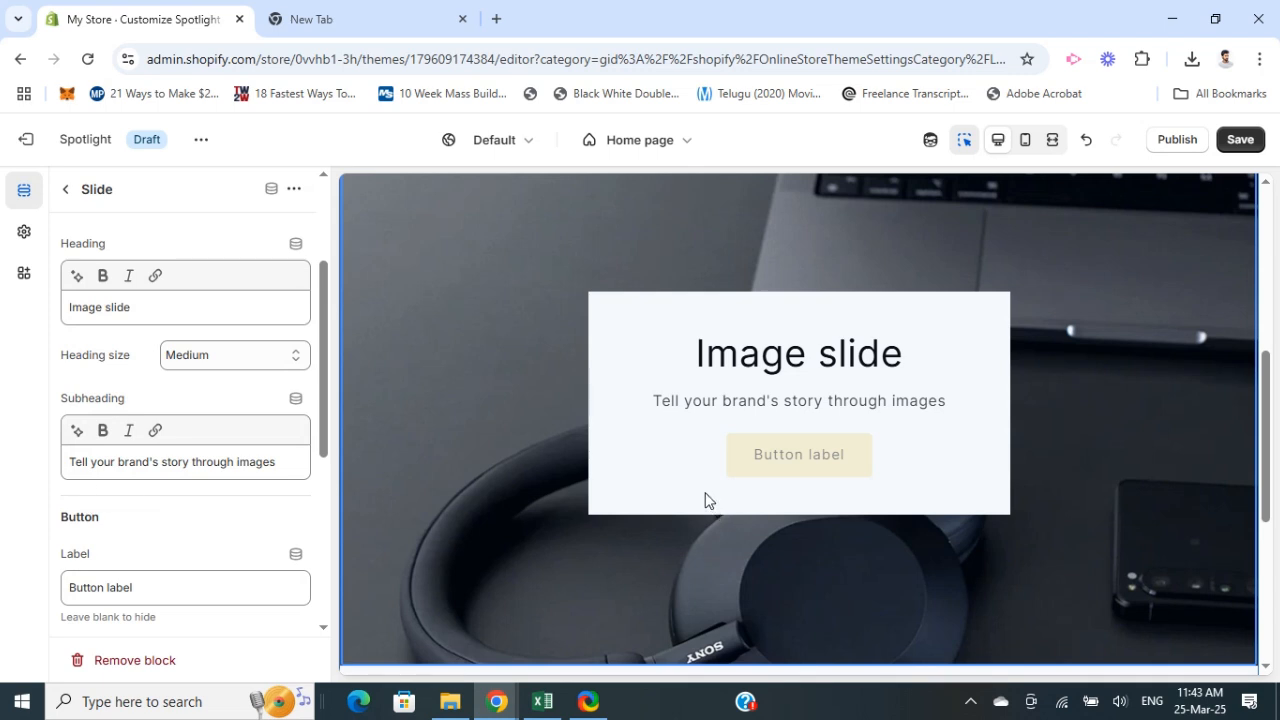
pyautogui.click(296, 467)
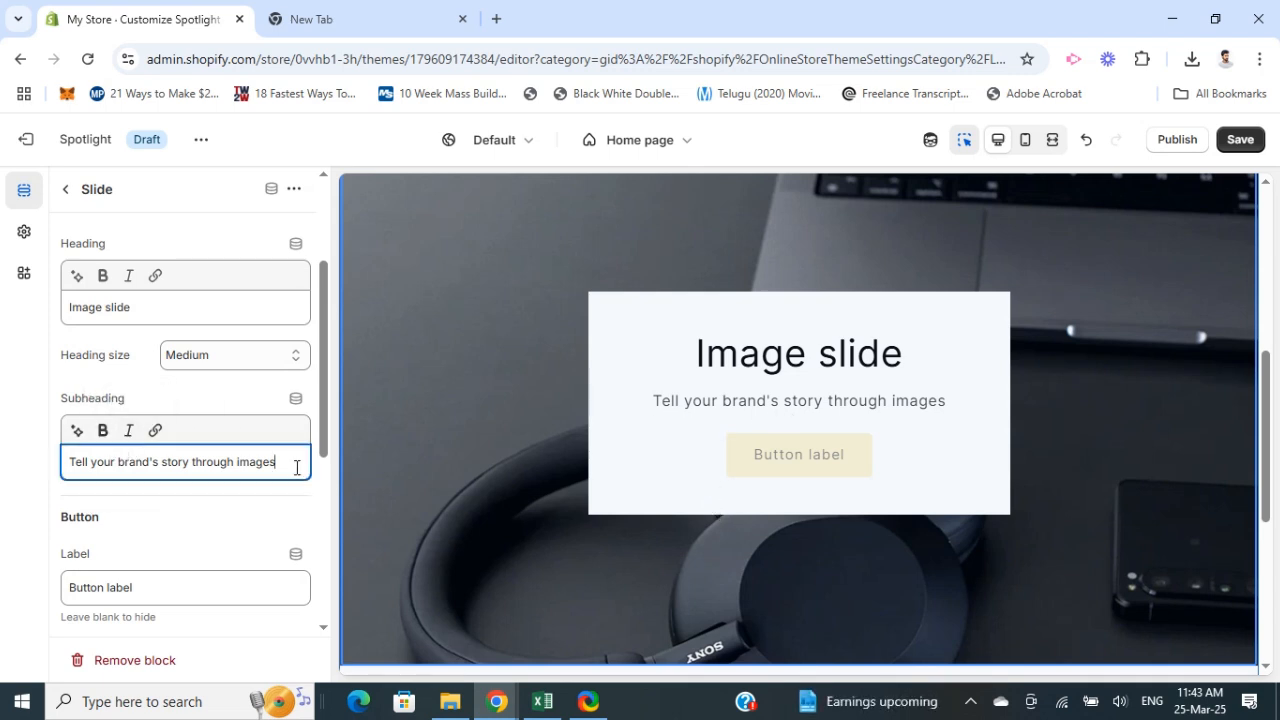
pyautogui.press('BackSpace')
pyautogui.press('BackSpace')
pyautogui.press('BackSpace')
pyautogui.press('BackSpace')
pyautogui.press('BackSpace')
pyautogui.press('BackSpace')
pyautogui.press('BackSpace')
pyautogui.press('BackSpace')
pyautogui.press('BackSpace')
pyautogui.press('BackSpace')
pyautogui.press('BackSpace')
pyautogui.press('BackSpace')
pyautogui.press('BackSpace')
pyautogui.press('BackSpace')
pyautogui.press('BackSpace')
pyautogui.press('BackSpace')
pyautogui.press('BackSpace')
pyautogui.press('BackSpace')
pyautogui.press('BackSpace')
pyautogui.press('BackSpace')
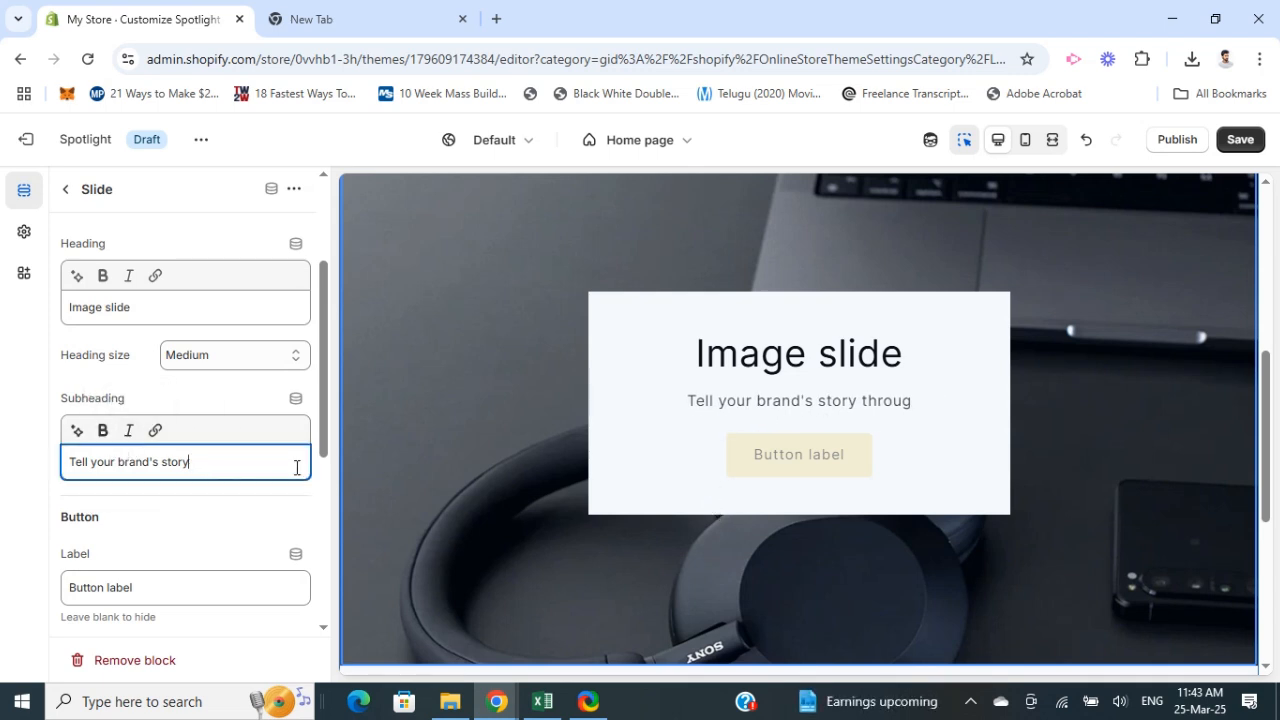
pyautogui.press('BackSpace')
pyautogui.press('BackSpace')
pyautogui.press('BackSpace')
pyautogui.press('BackSpace')
pyautogui.press('BackSpace')
pyautogui.press('BackSpace')
pyautogui.press('BackSpace')
pyautogui.write('New ')
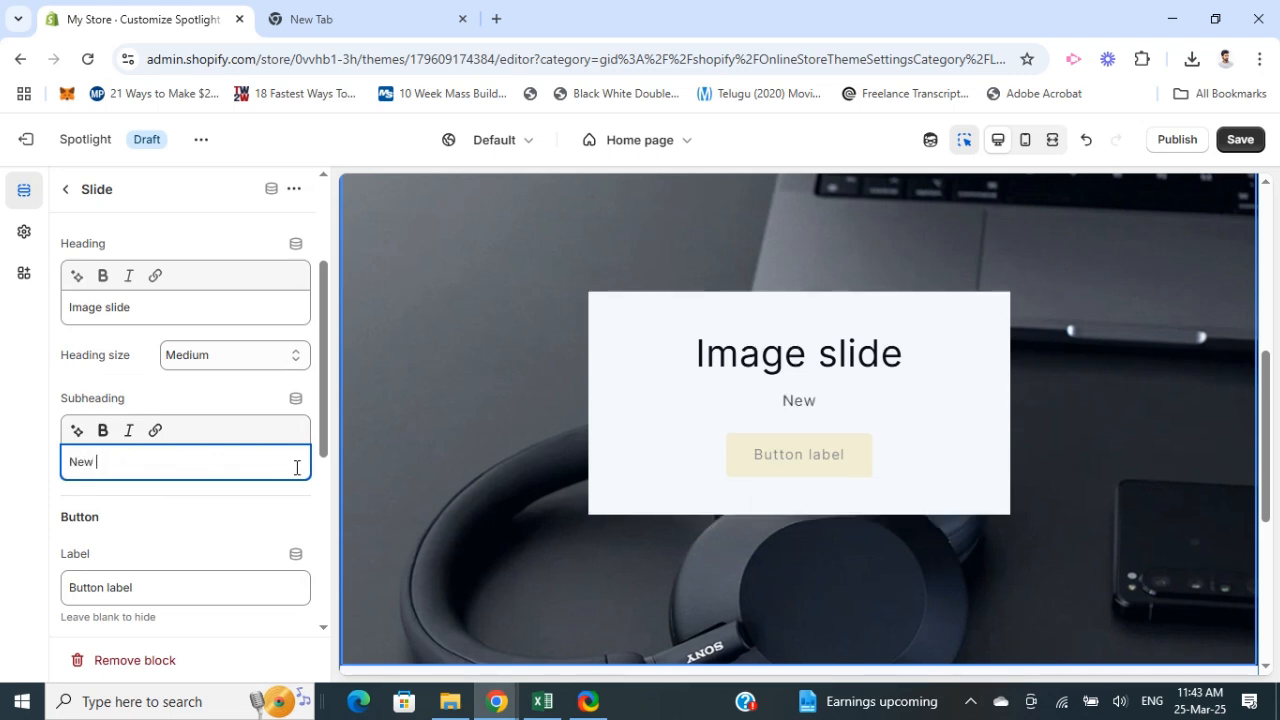
pyautogui.write('collectu')
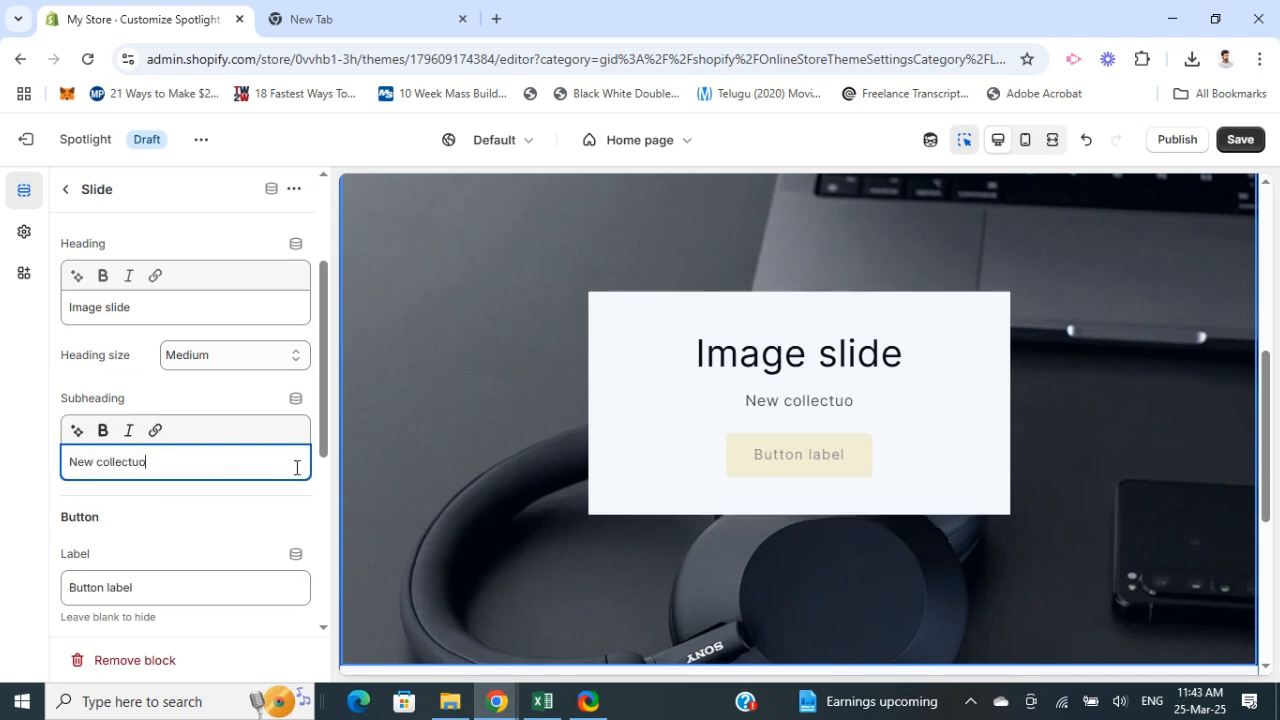
pyautogui.press('BackSpace')
pyautogui.write('ions')
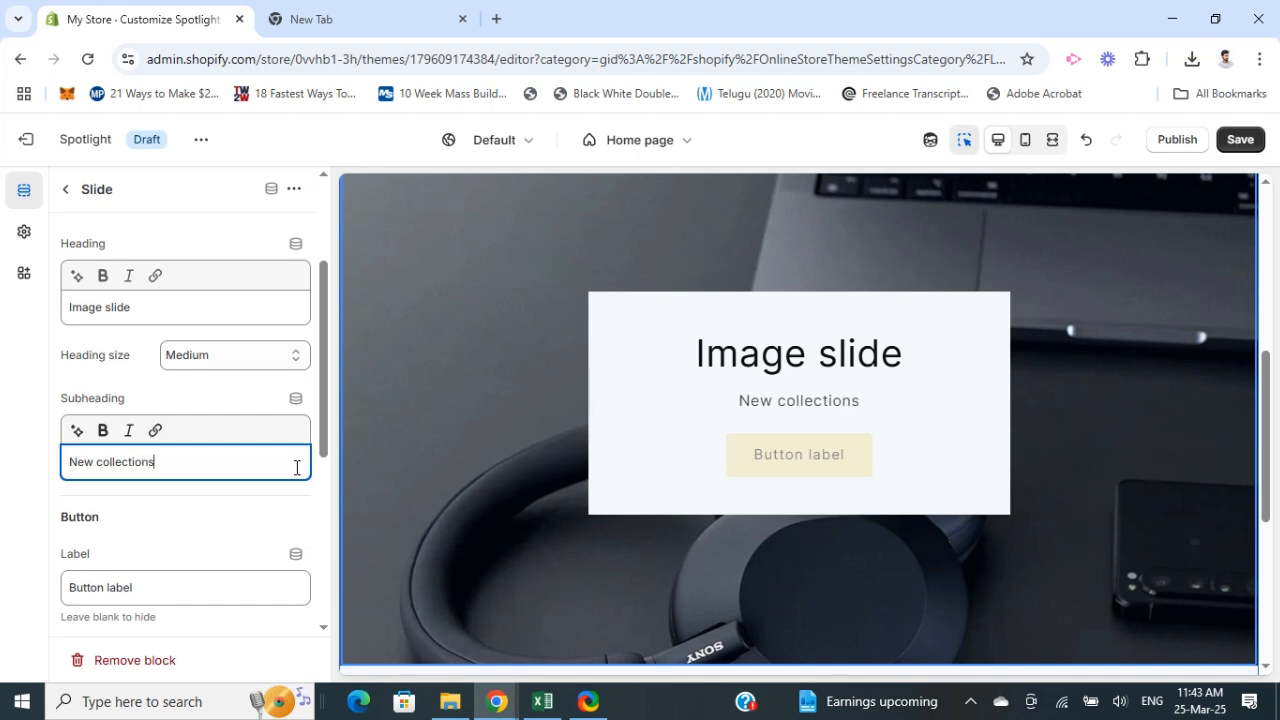
# Step: Examine the slide's button label, link options and layout settings
pyautogui.click(540, 527)
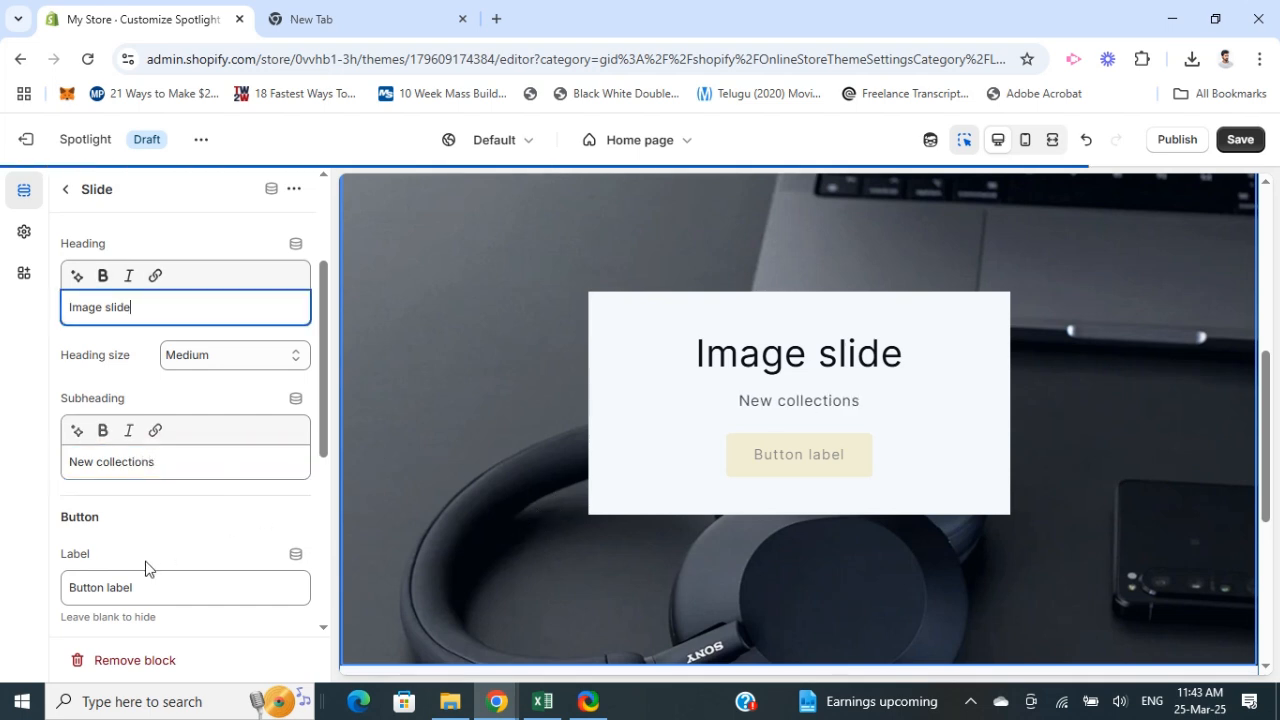
pyautogui.scroll(-2, 208, 516)
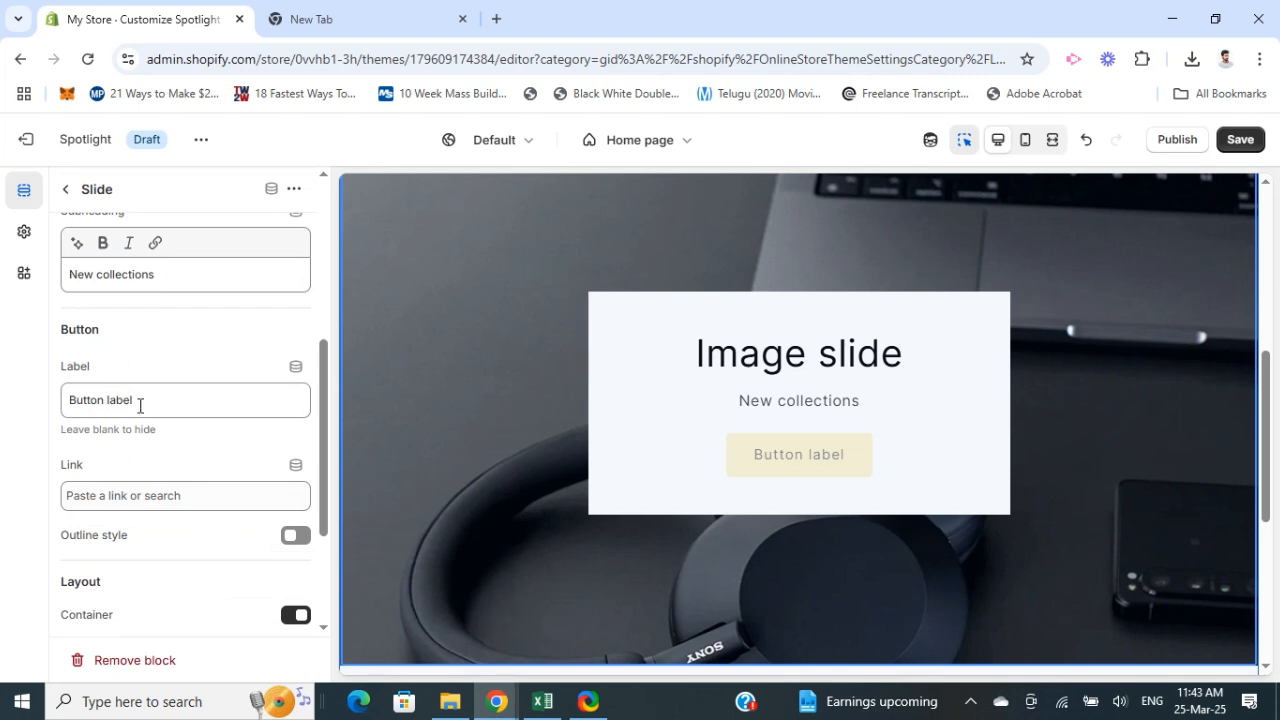
pyautogui.scroll(-1, 111, 385)
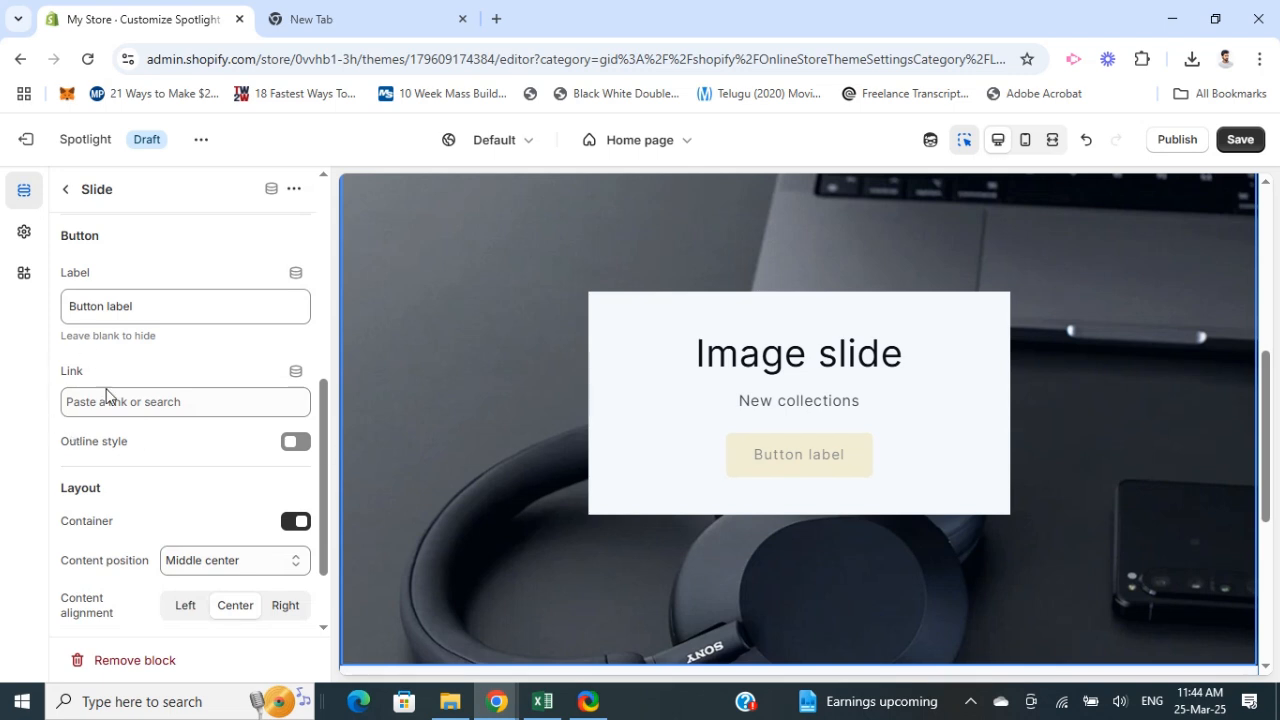
pyautogui.click(128, 402)
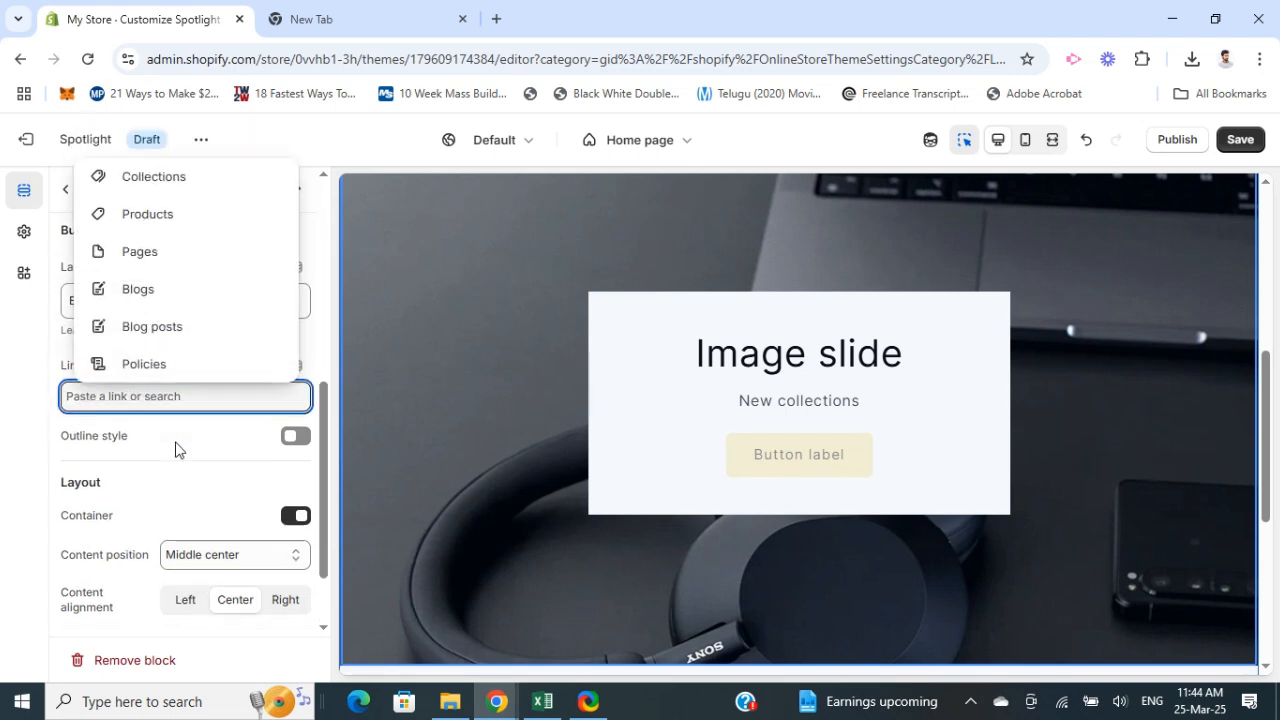
pyautogui.scroll(-1, 177, 449)
pyautogui.scroll(2, 183, 497)
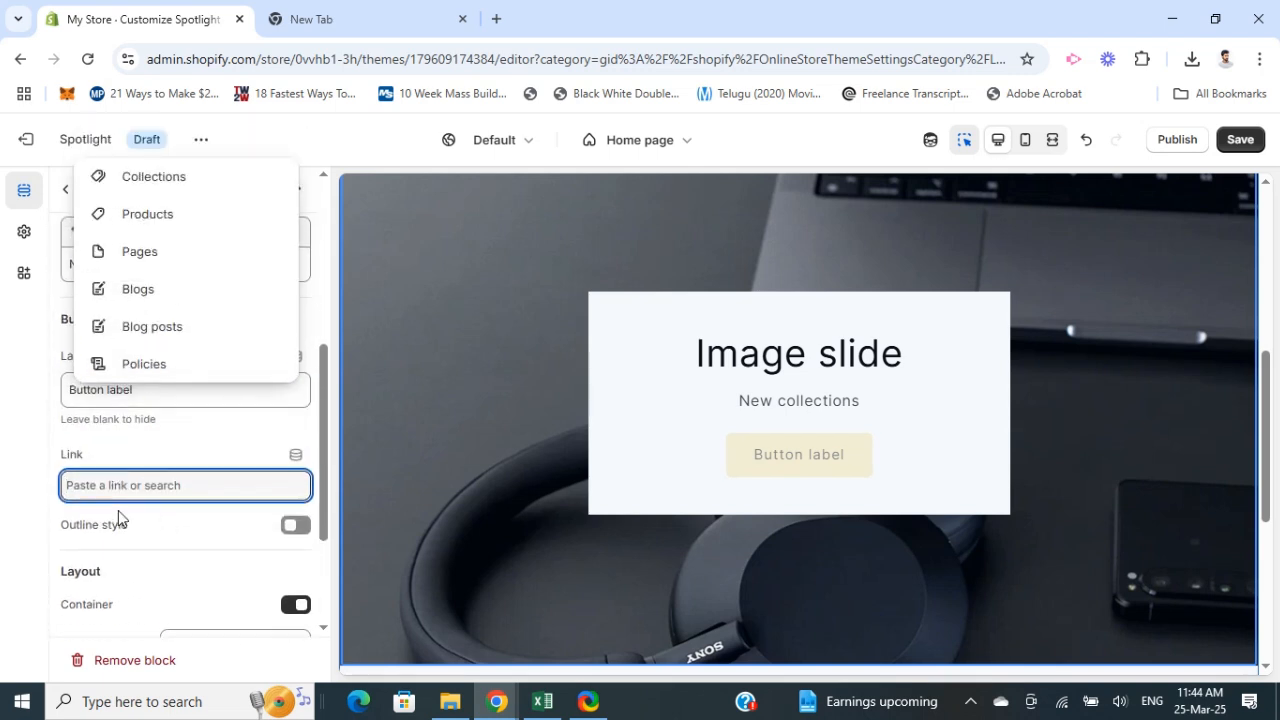
pyautogui.scroll(-2, 117, 517)
pyautogui.click(0, 485)
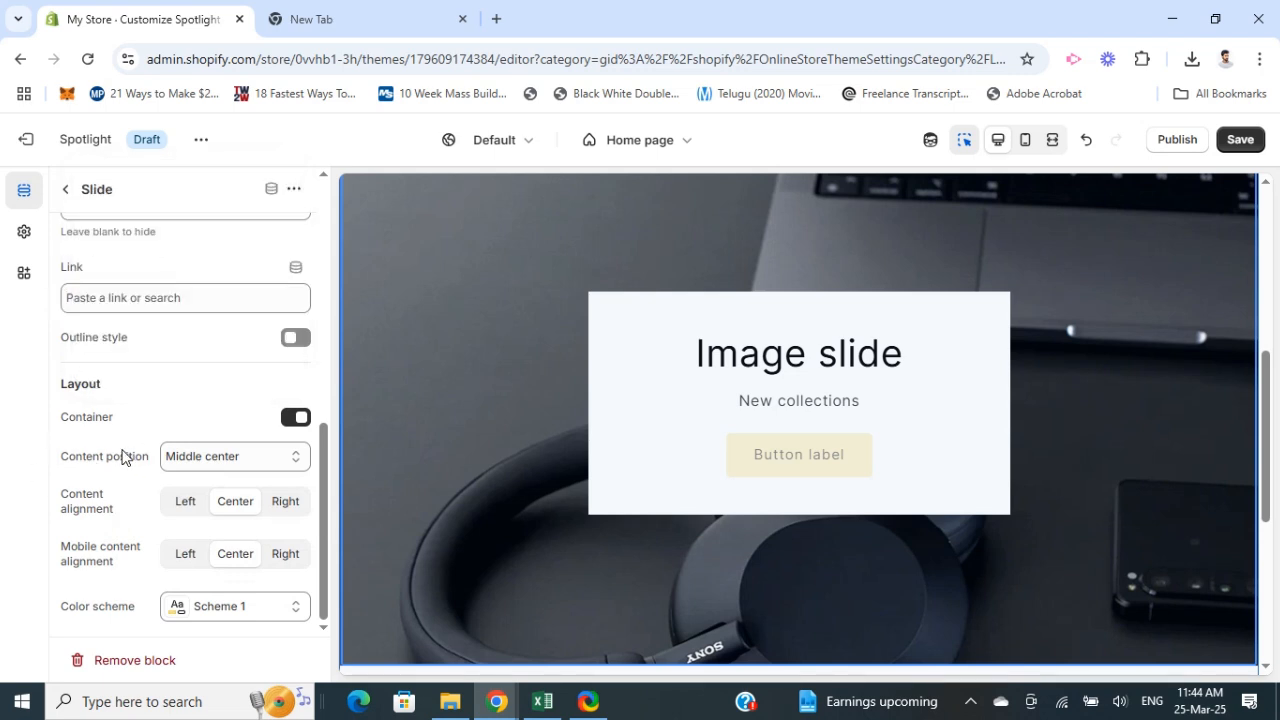
pyautogui.scroll(5, 168, 490)
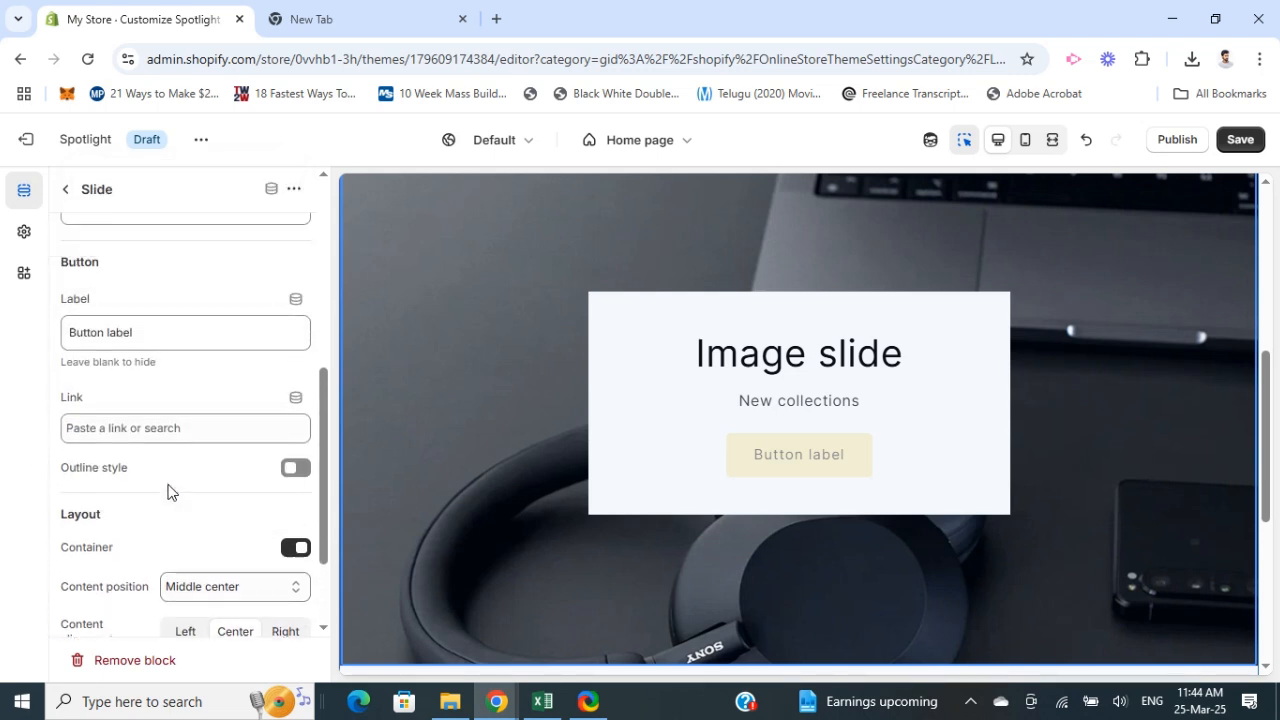
pyautogui.scroll(1, 165, 490)
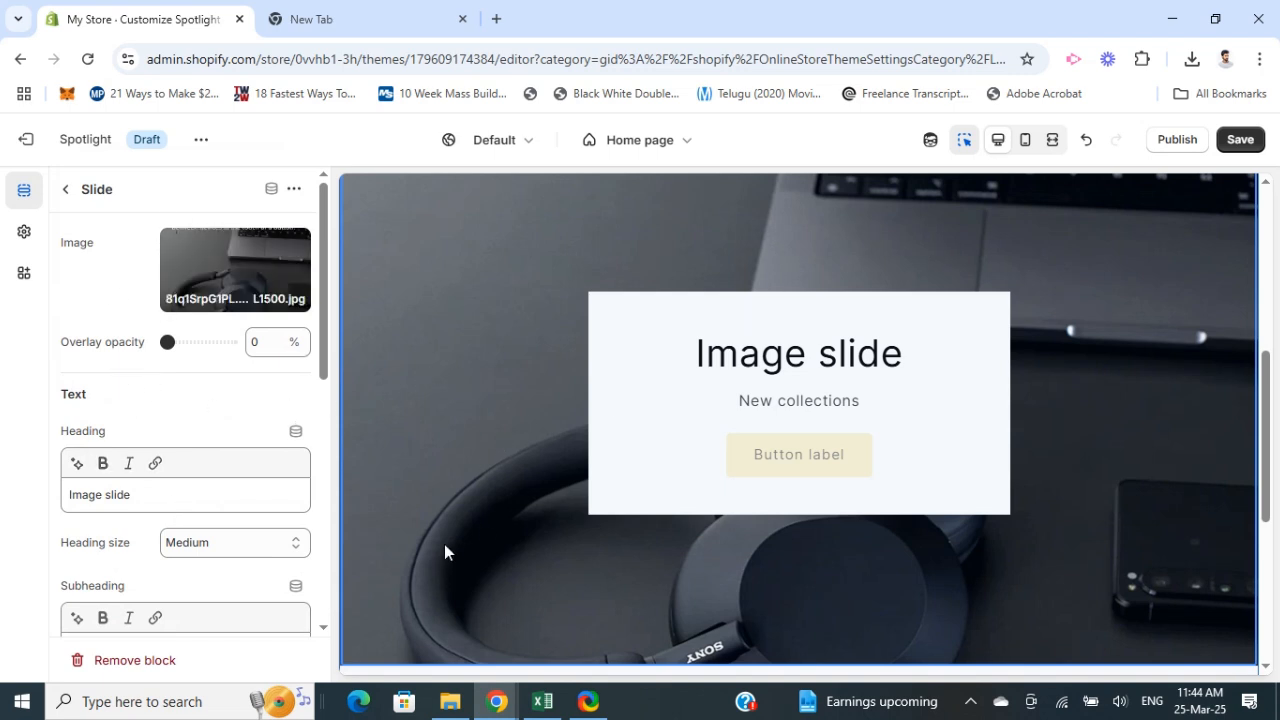
# Step: Browse the sections available to add to the home page template without adding one
pyautogui.click(67, 192)
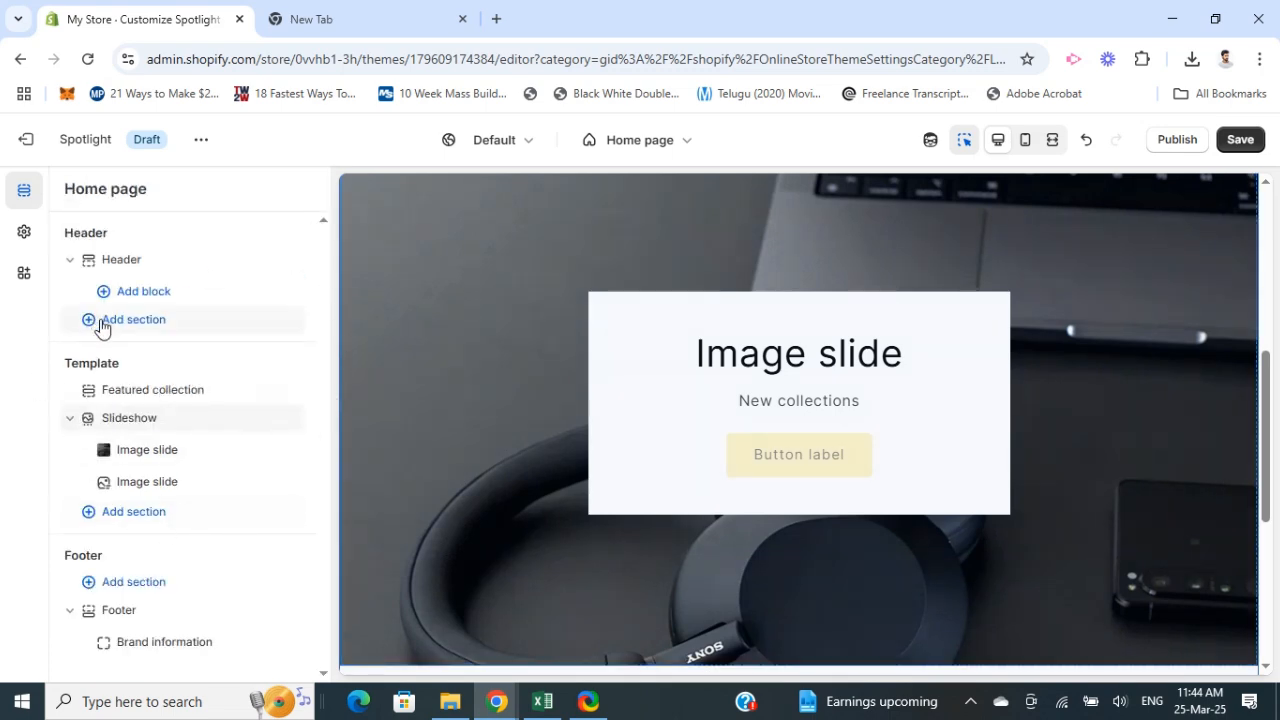
pyautogui.click(133, 515)
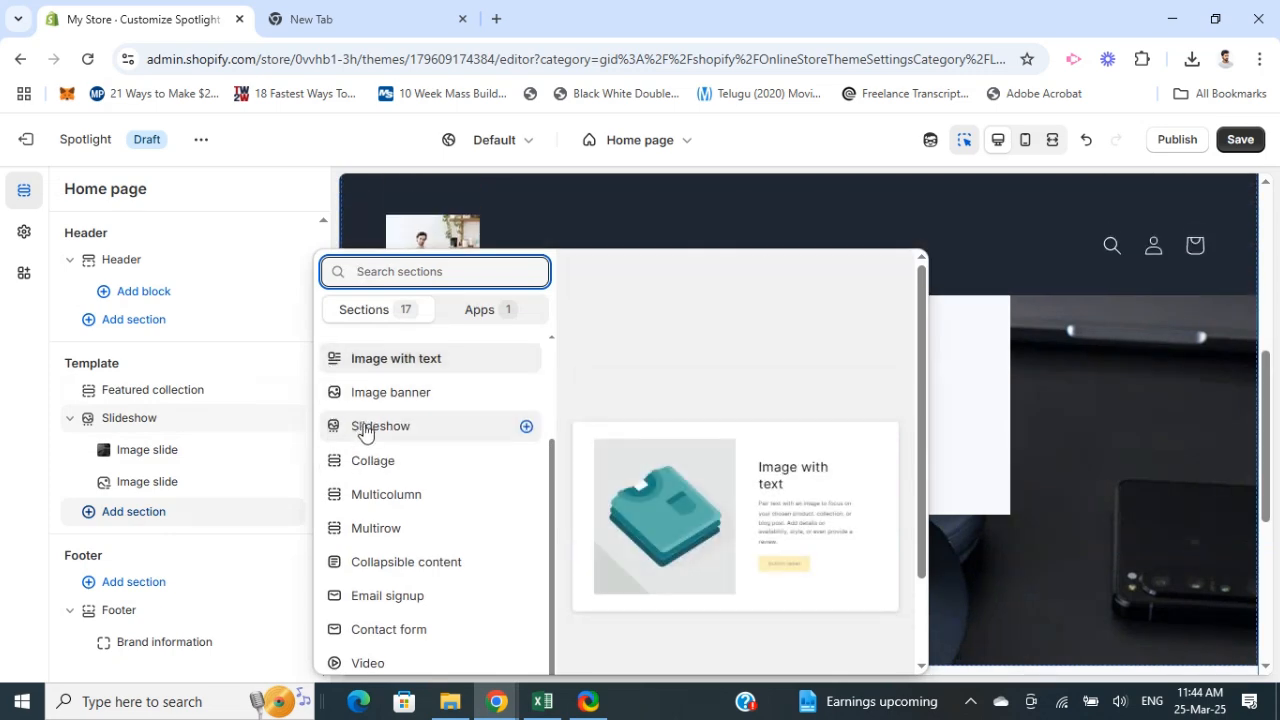
pyautogui.scroll(3, 455, 475)
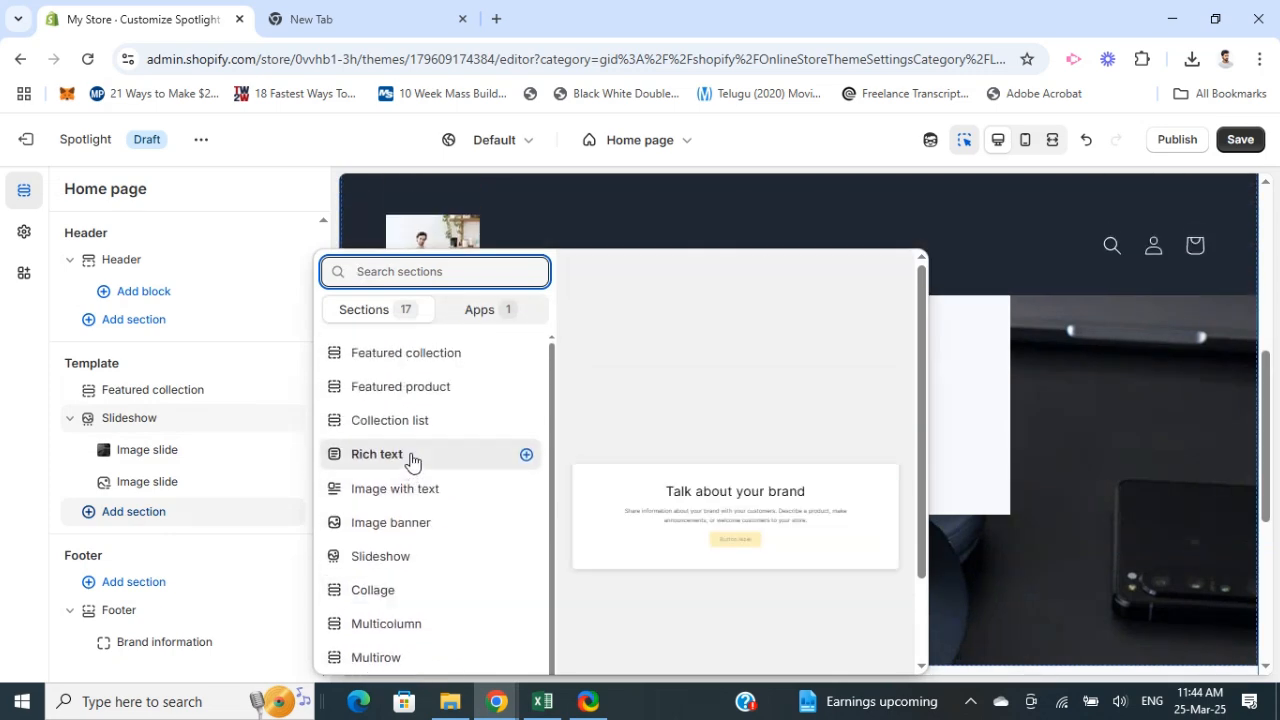
pyautogui.scroll(-2, 420, 600)
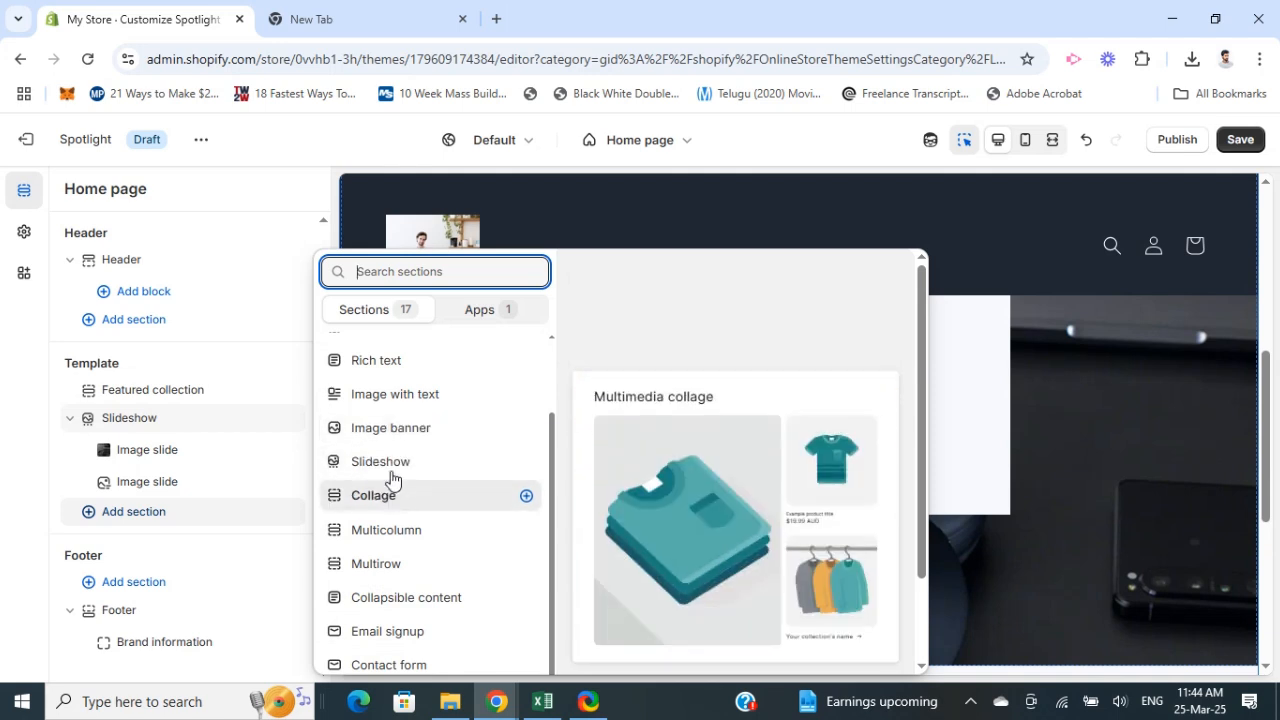
pyautogui.scroll(1, 428, 410)
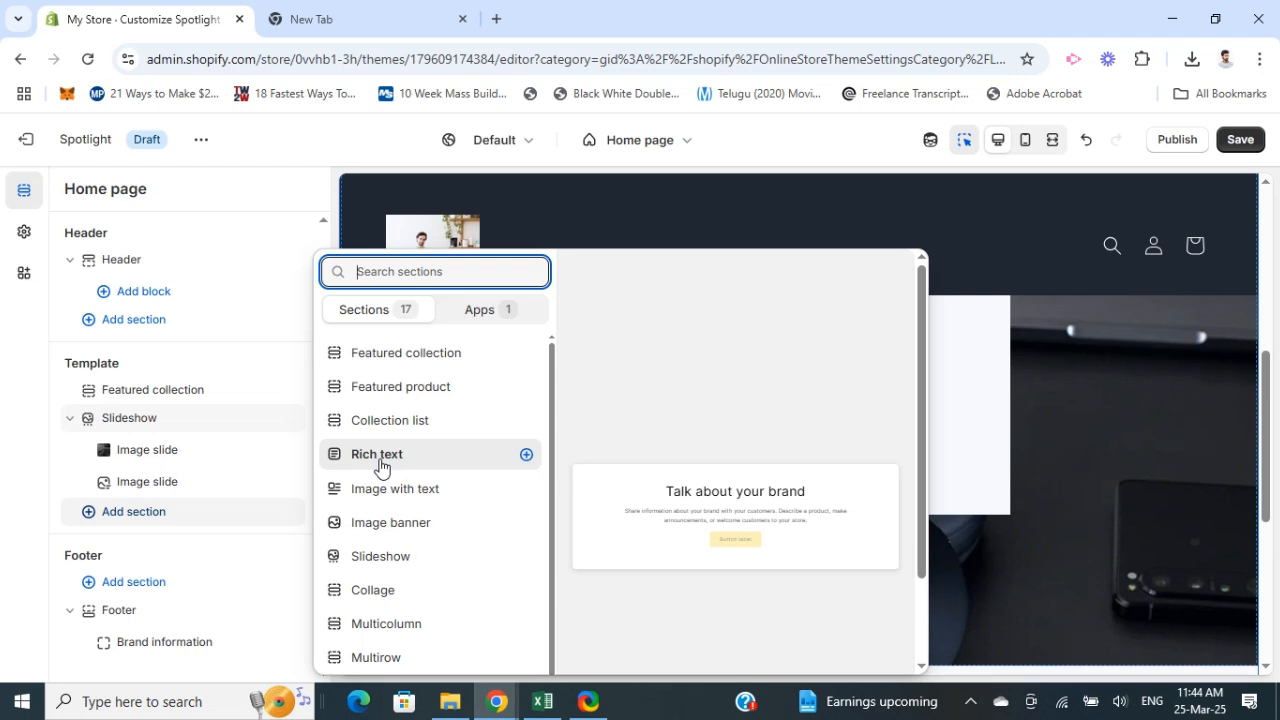
pyautogui.scroll(-2, 382, 464)
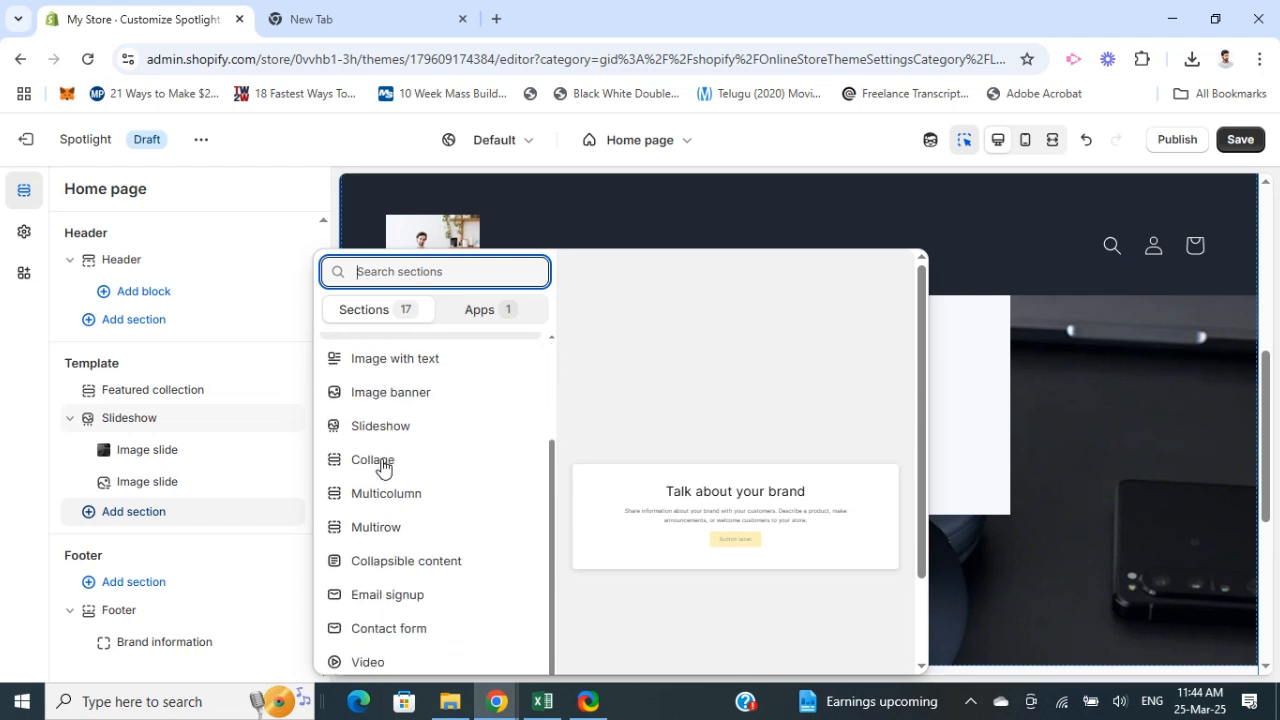
pyautogui.scroll(-2, 390, 480)
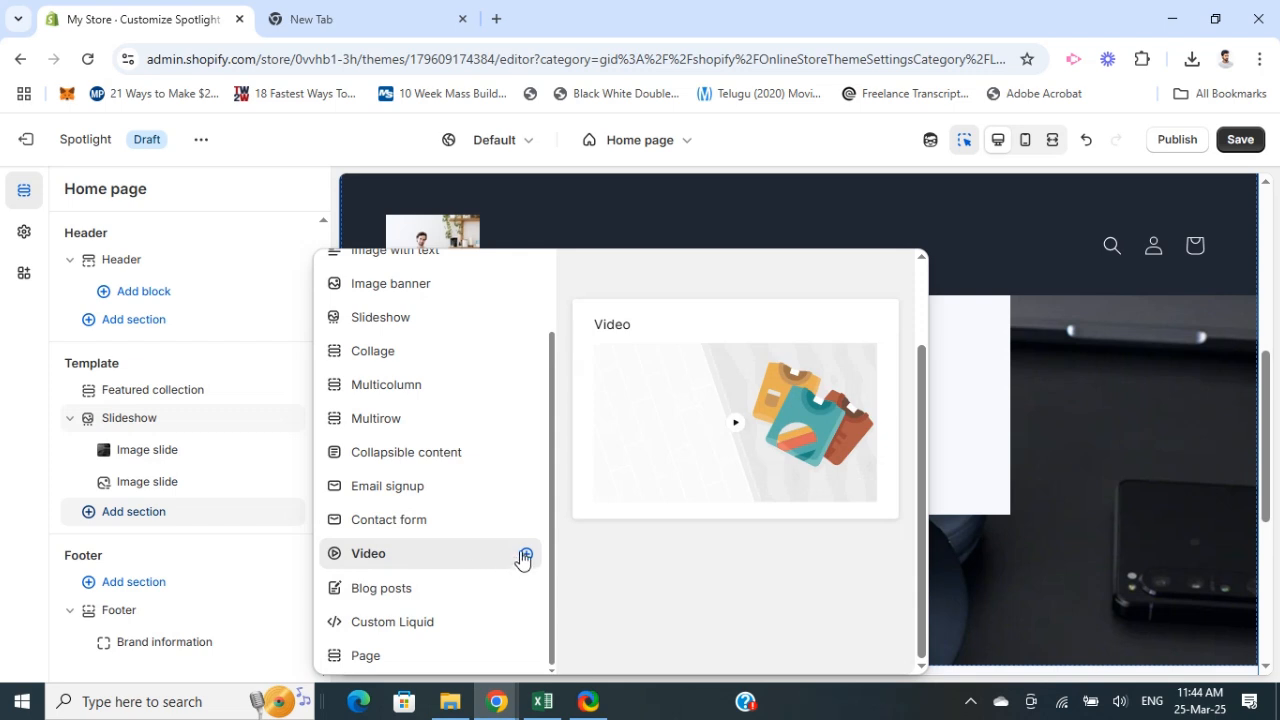
pyautogui.click(812, 201)
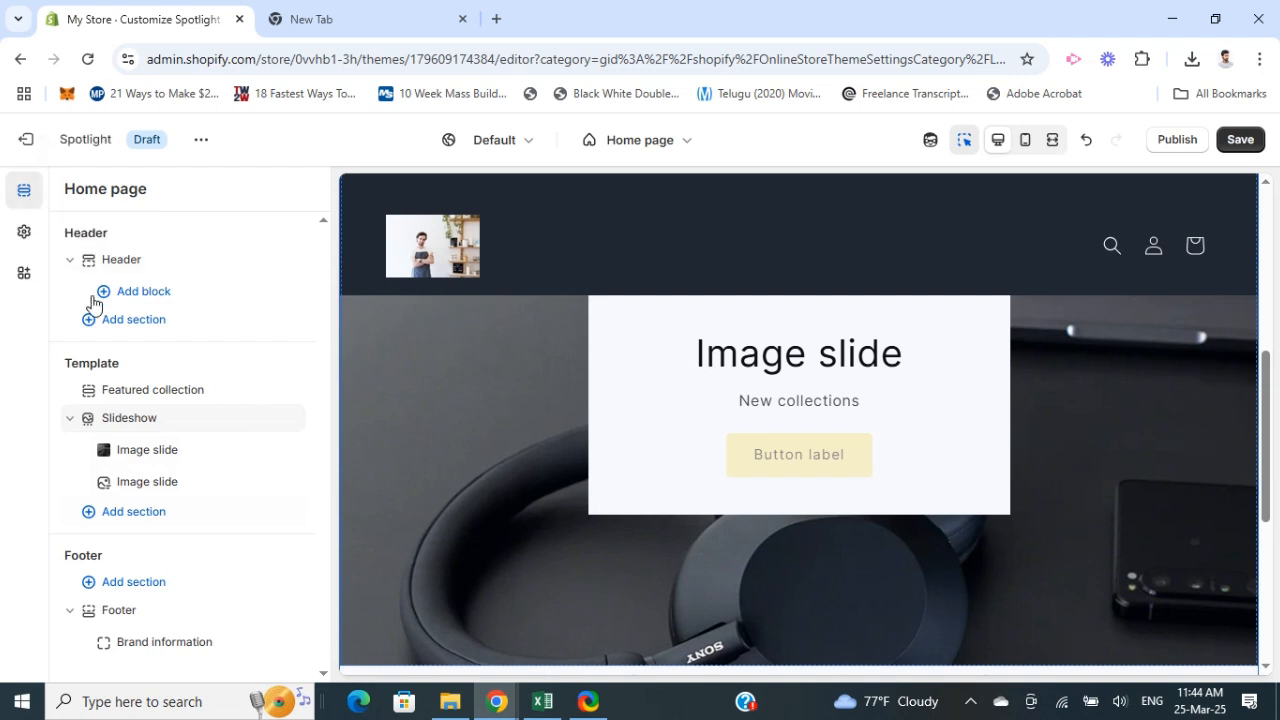
# Step: Reorder the slideshow so the headphones image slide comes second
pyautogui.click(68, 262)
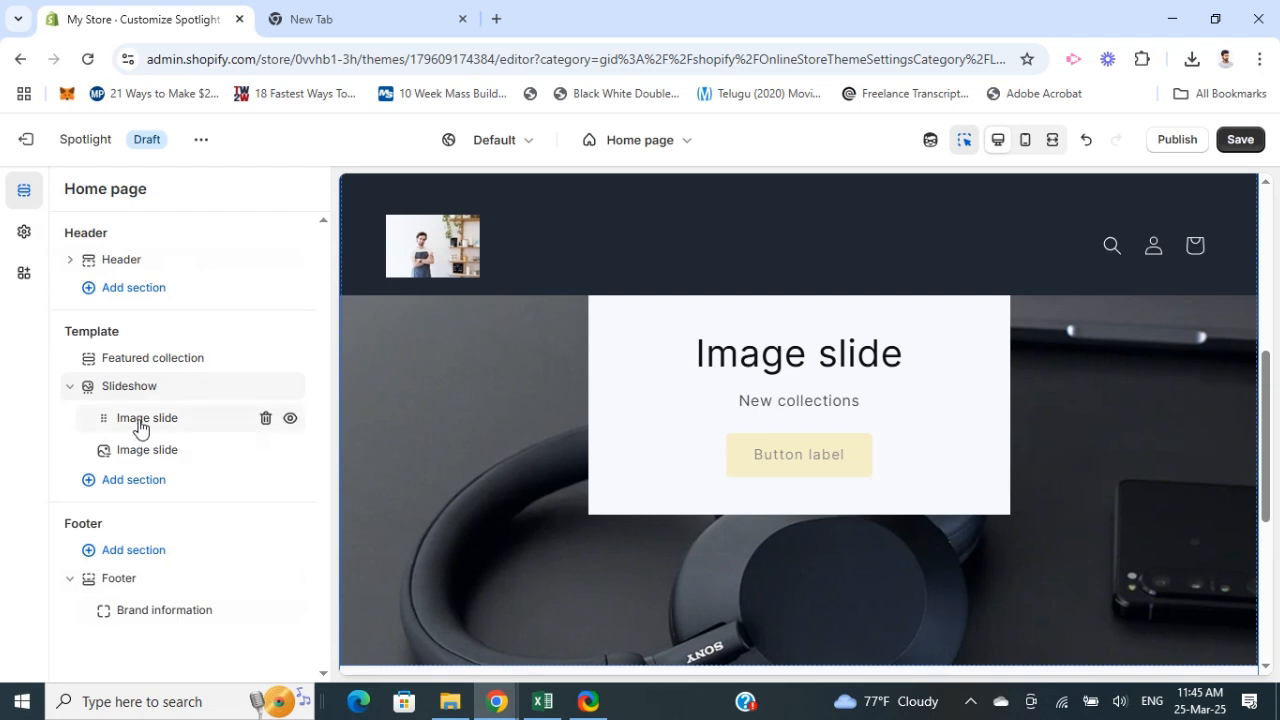
pyautogui.moveTo(134, 431)
pyautogui.mouseDown()
pyautogui.moveTo(127, 451)
pyautogui.moveTo(140, 420)
pyautogui.mouseUp()
pyautogui.moveTo(124, 427); pyautogui.dragTo(106, 446)
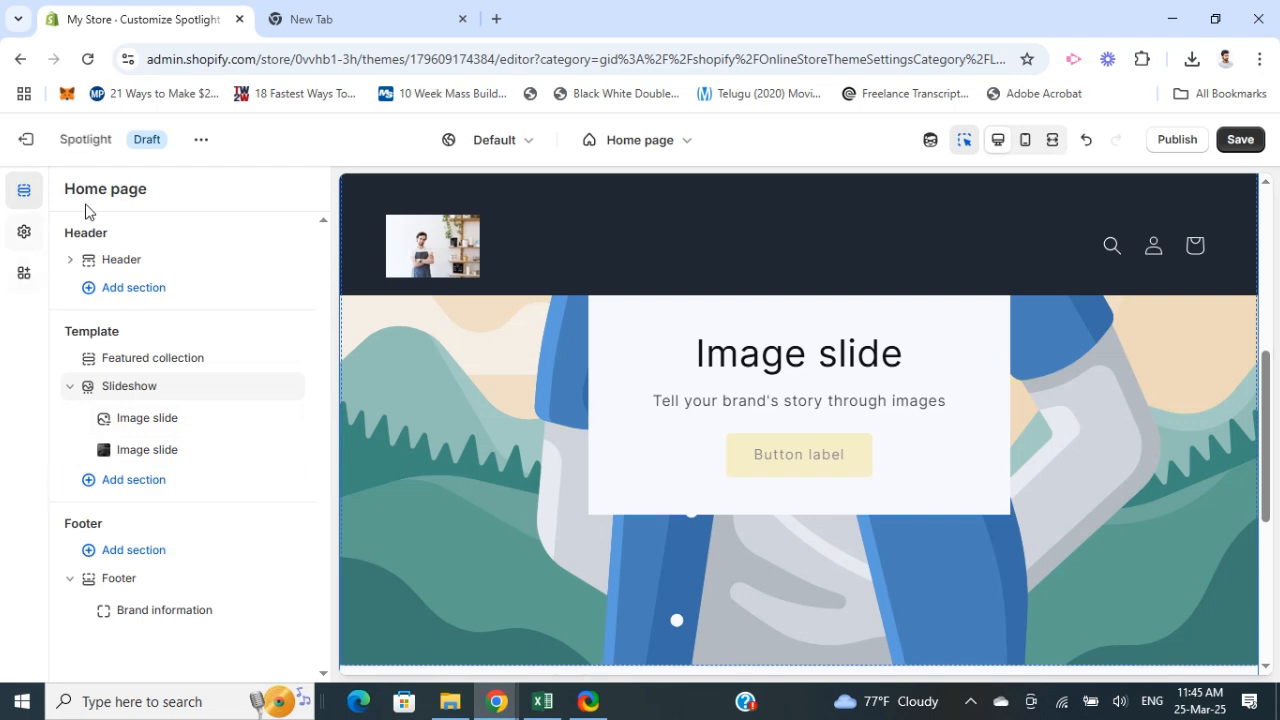
# Step: Examine the Featured collection section's settings
pyautogui.scroll(-5, 514, 372)
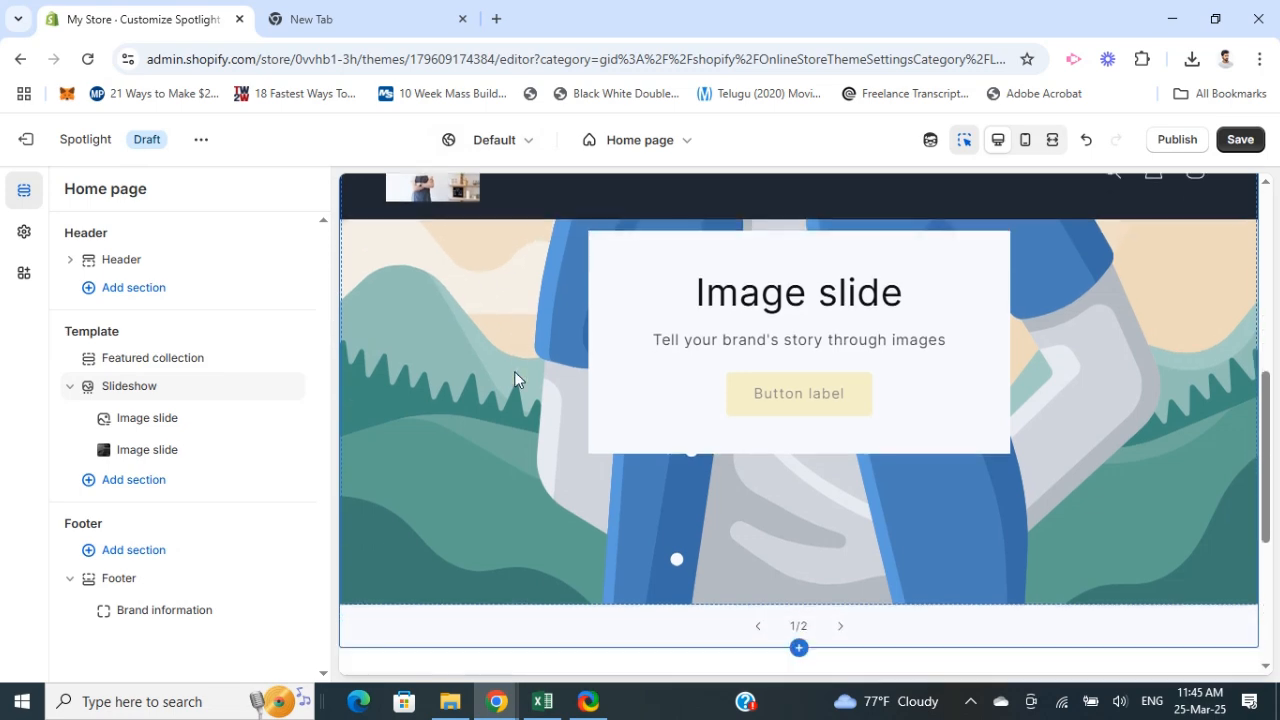
pyautogui.scroll(8, 500, 395)
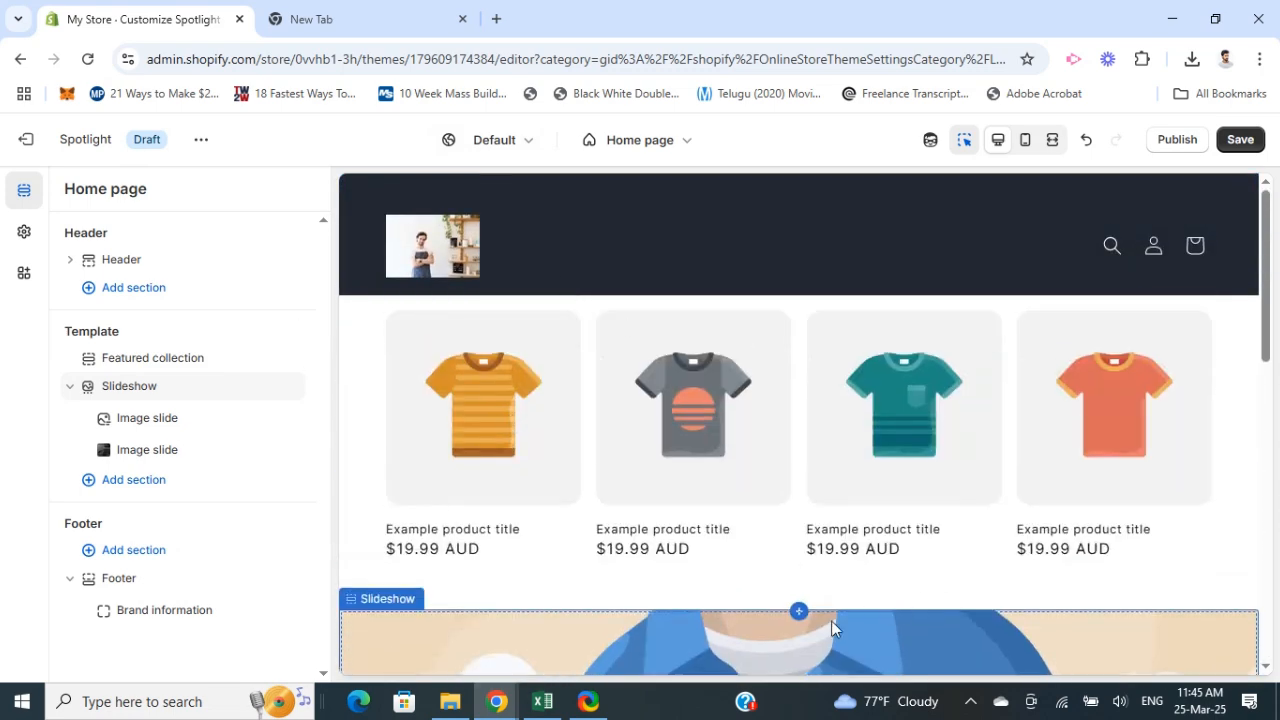
pyautogui.click(495, 403)
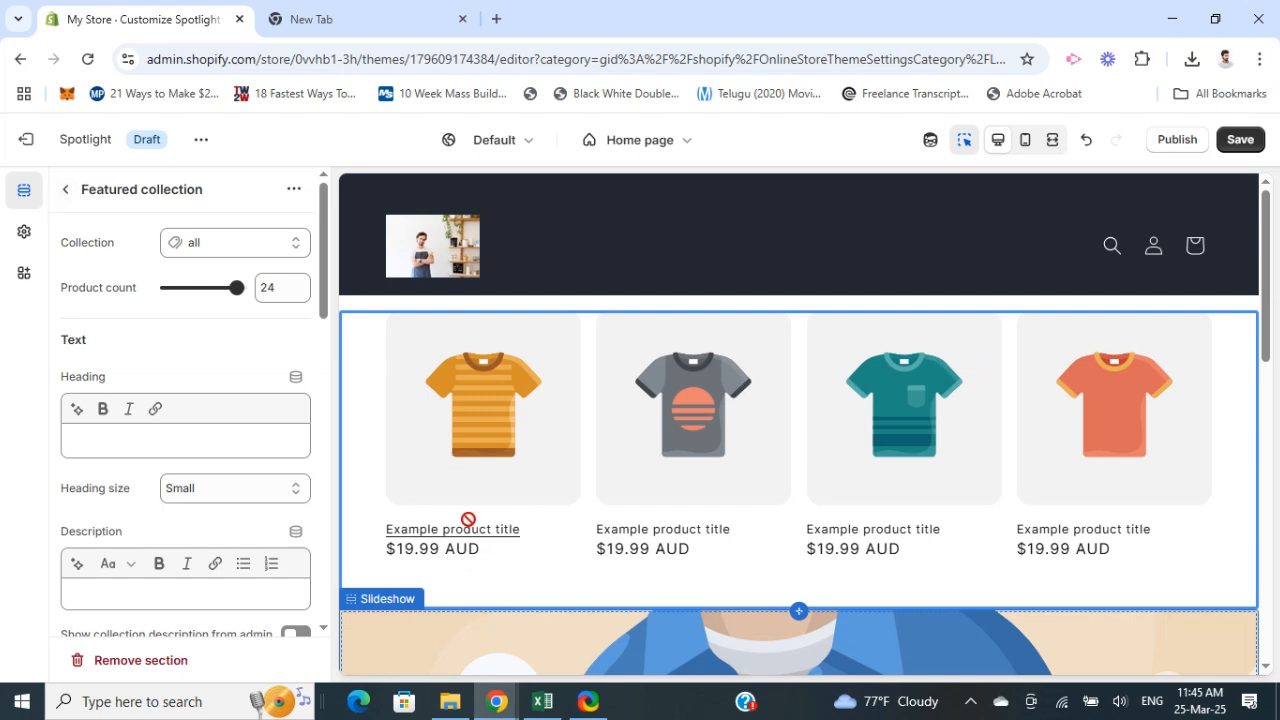
pyautogui.click(65, 189)
pyautogui.click(486, 435)
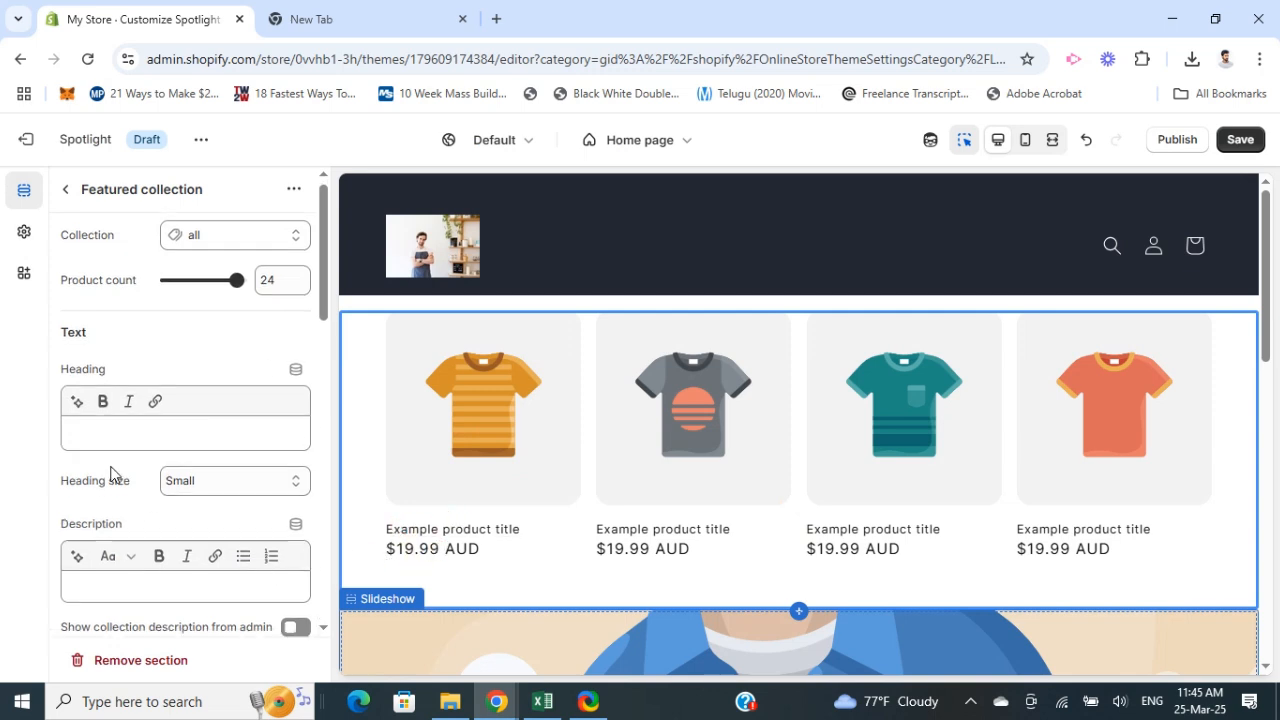
pyautogui.scroll(-3, 109, 480)
pyautogui.scroll(3, 107, 475)
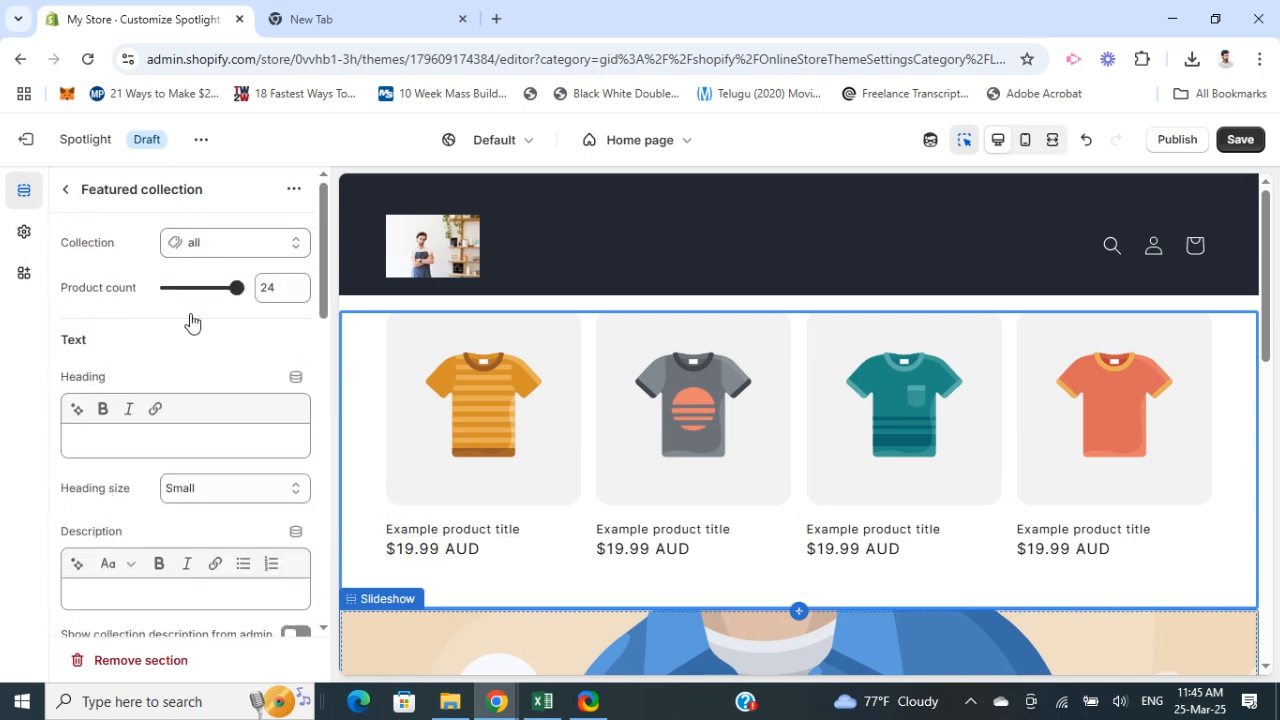
pyautogui.scroll(-4, 140, 511)
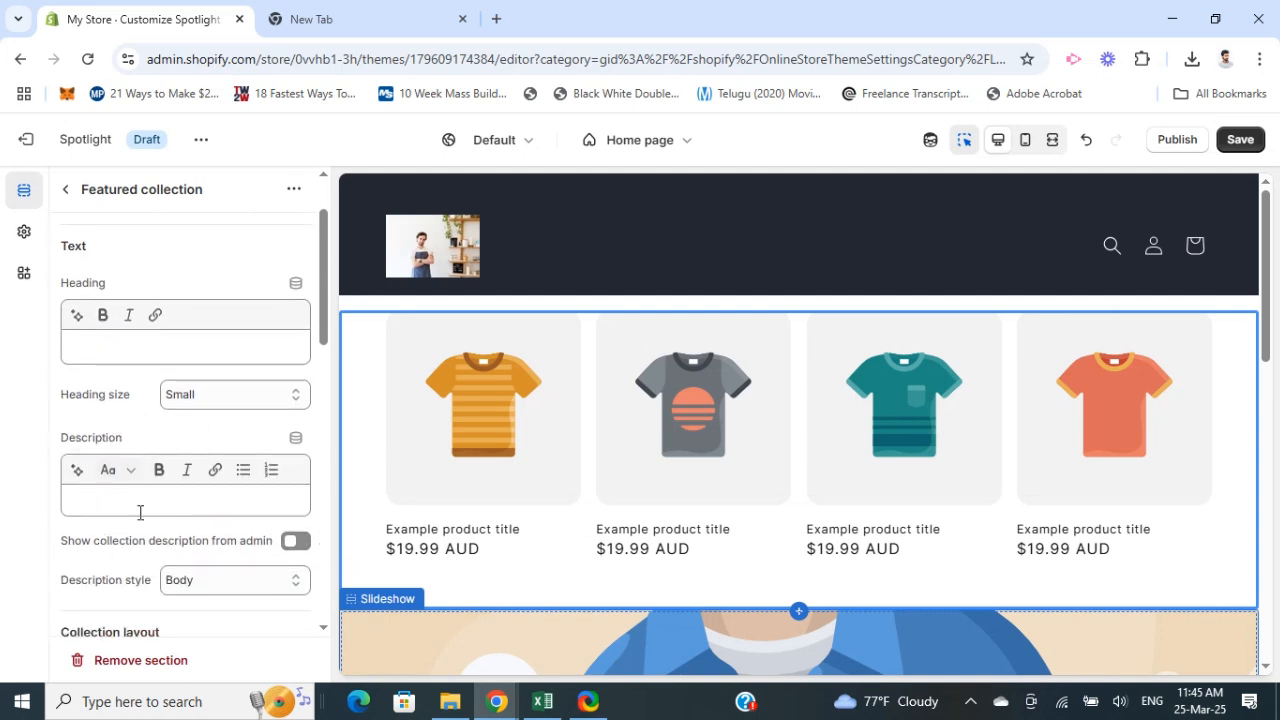
pyautogui.scroll(-8, 247, 553)
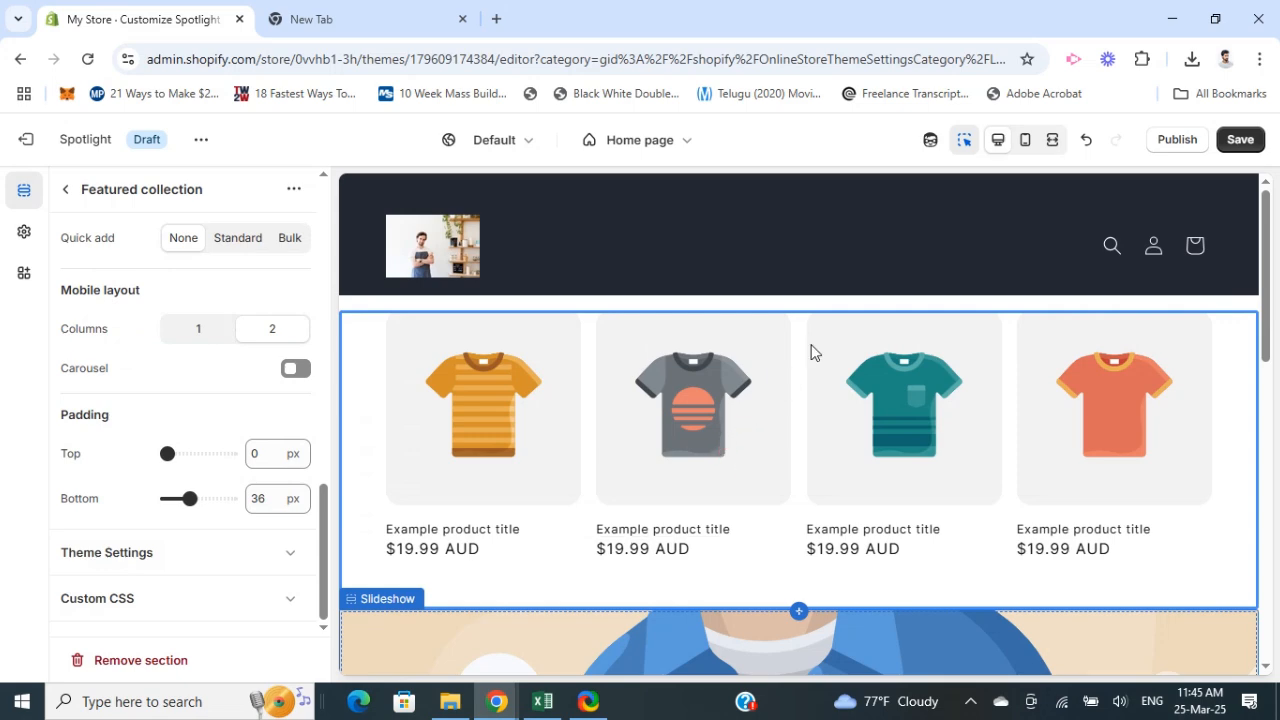
pyautogui.scroll(12, 251, 428)
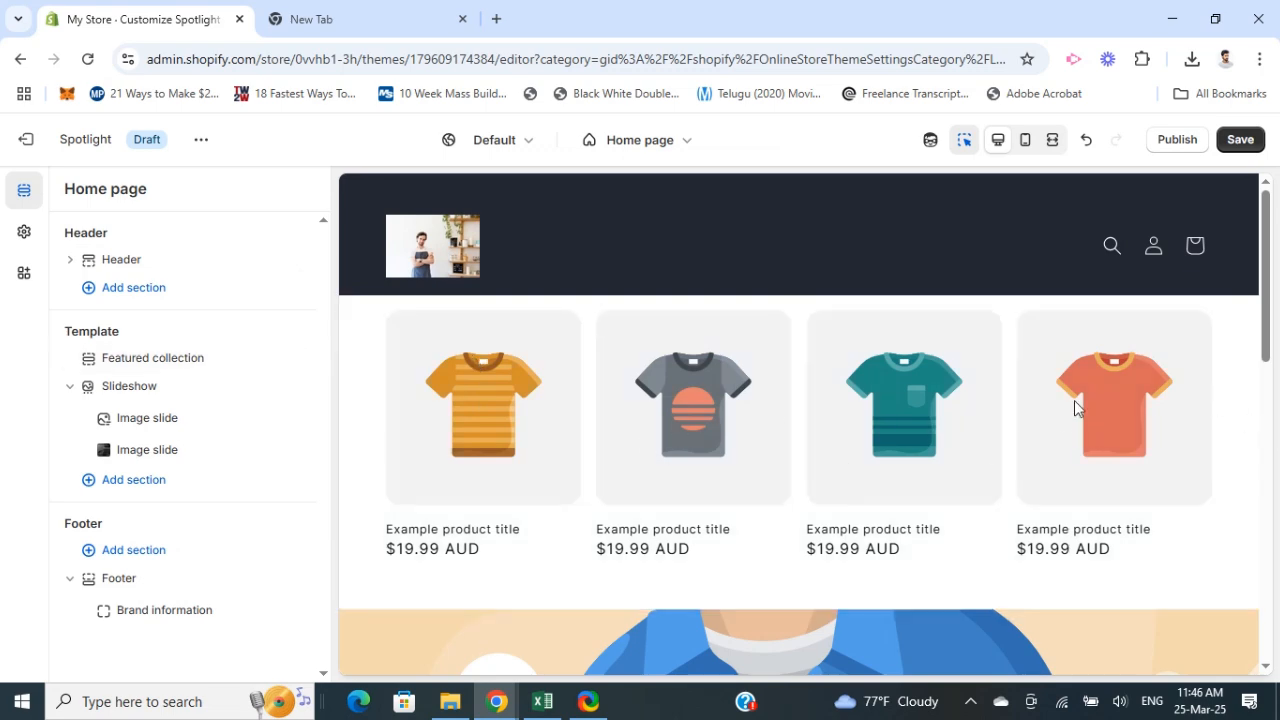
# Step: Scroll through the home page preview to review the sections
pyautogui.scroll(-8, 1074, 407)
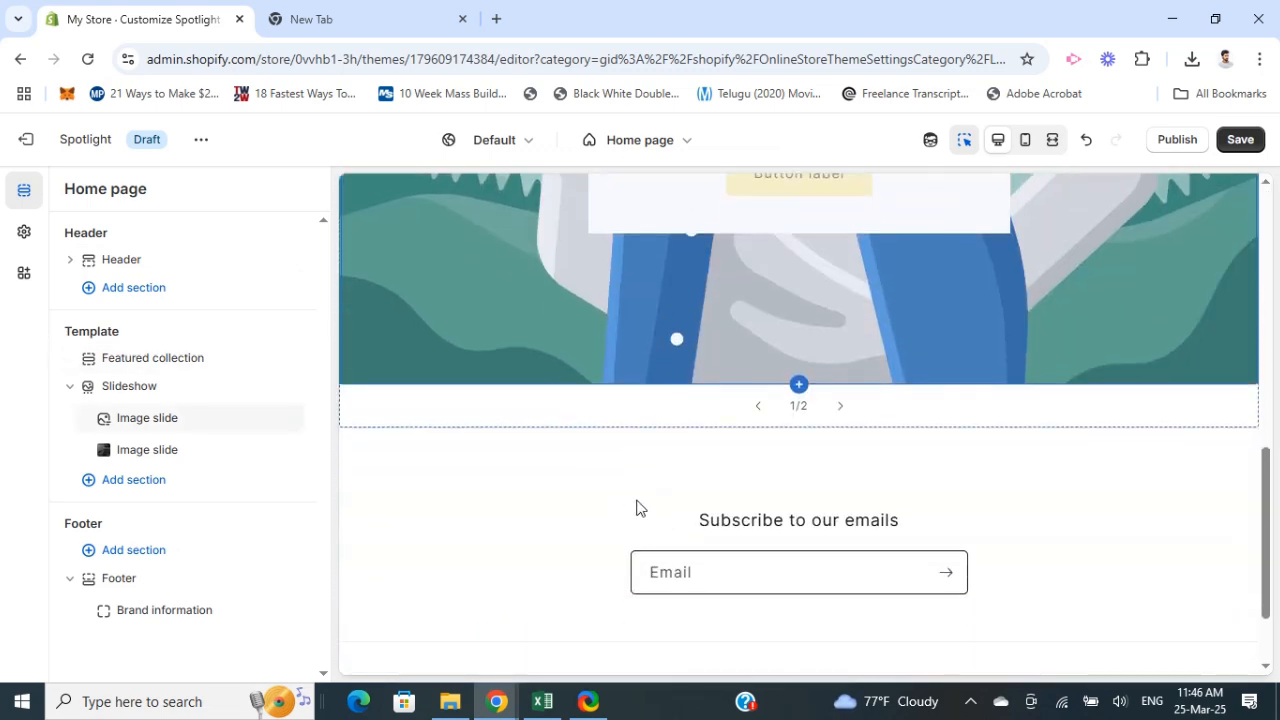
pyautogui.scroll(-3, 660, 507)
pyautogui.scroll(8, 630, 400)
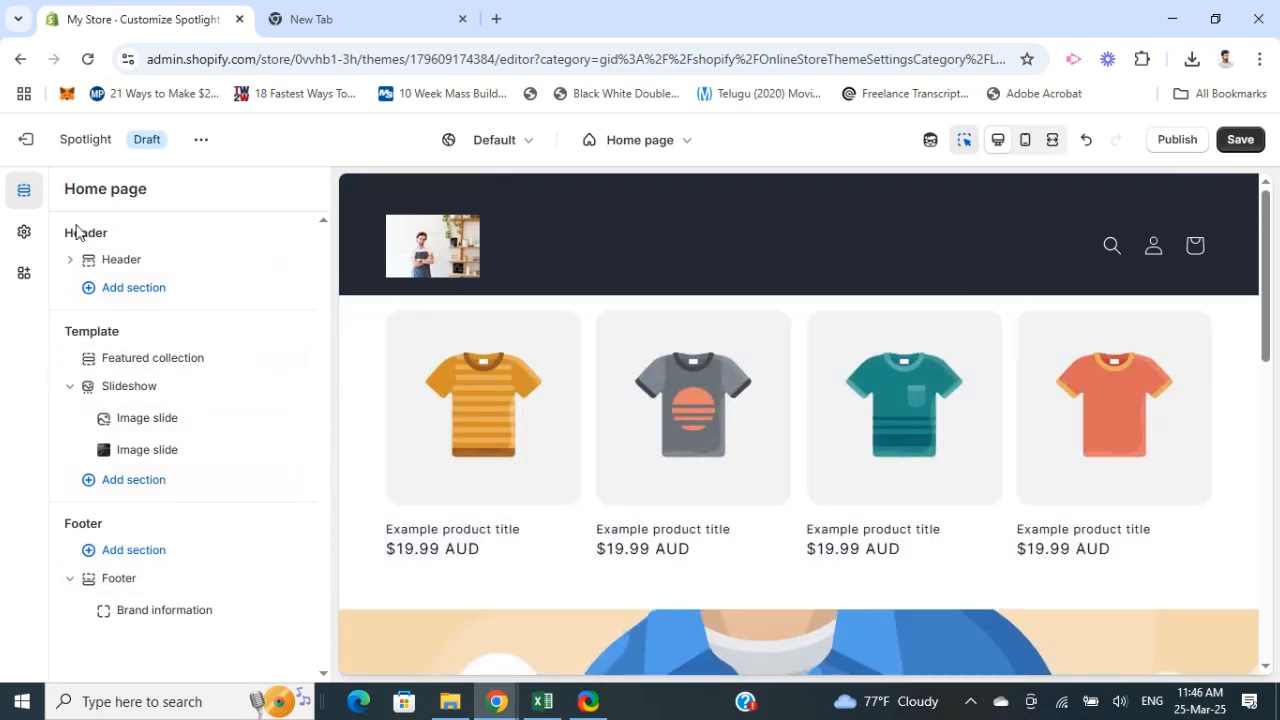
pyautogui.scroll(-3, 494, 429)
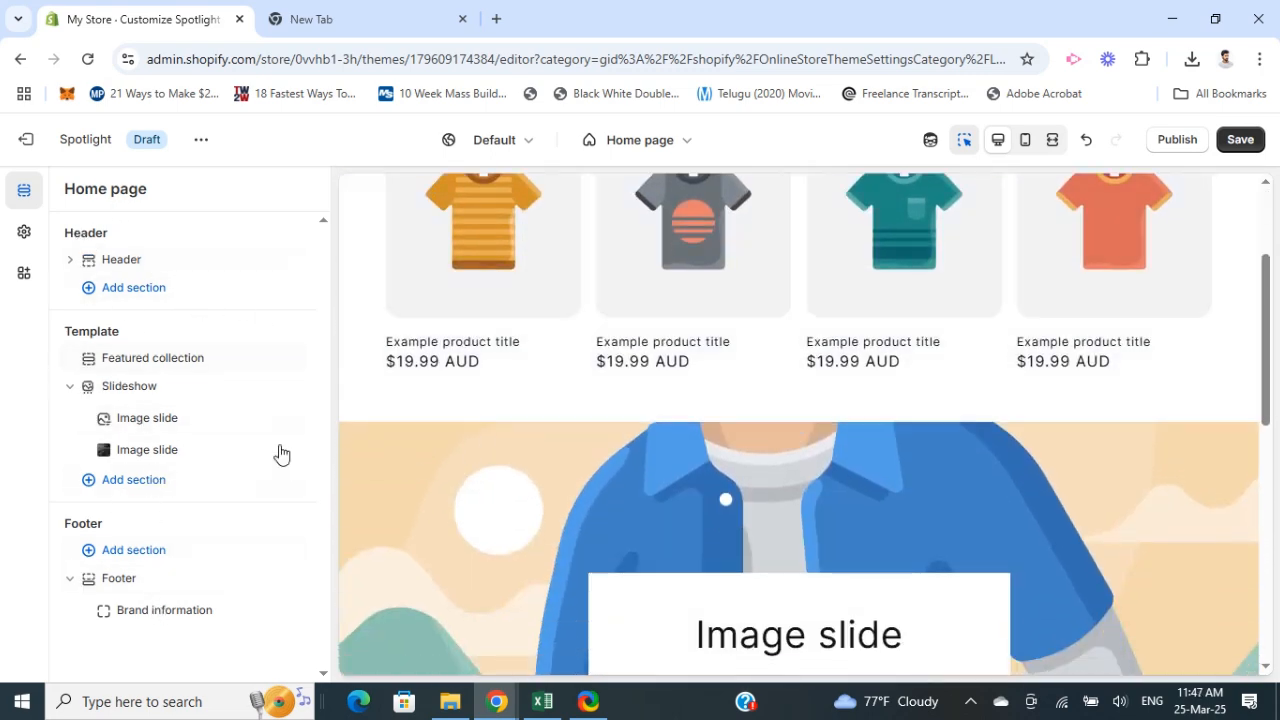
# Step: Switch the store preview to mobile view and scroll down through the home page
pyautogui.scroll(2, 650, 395)
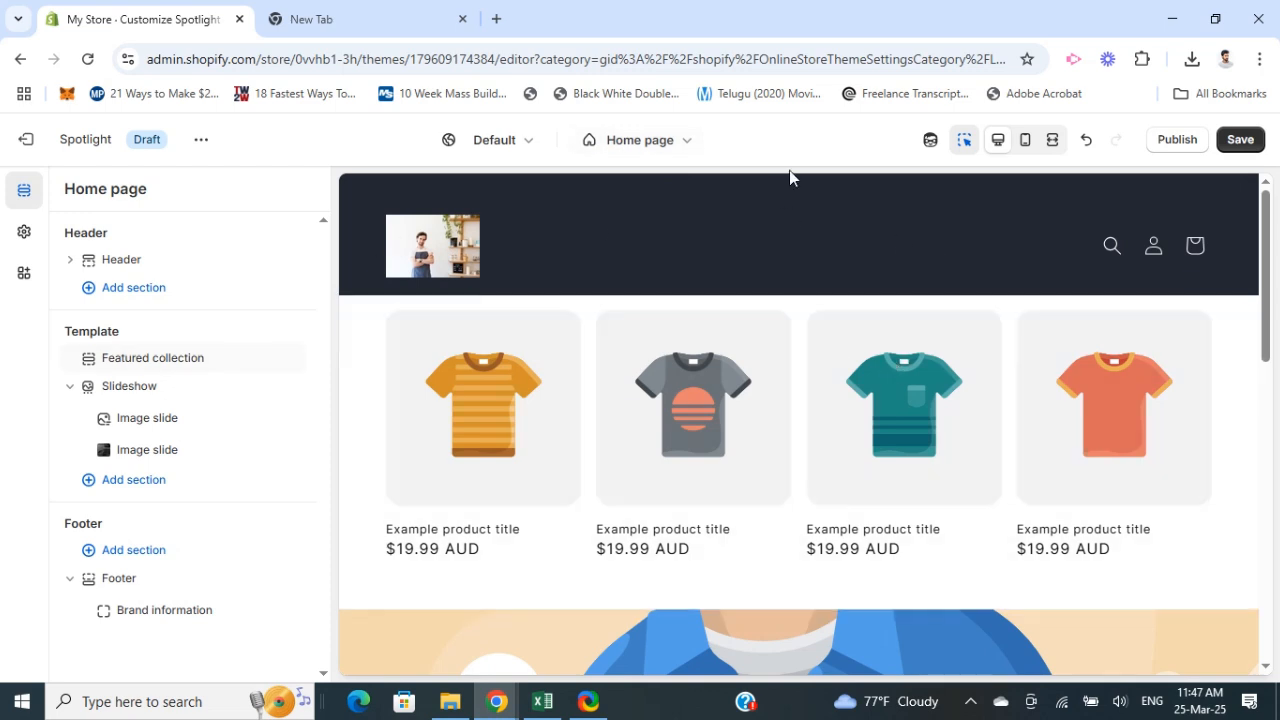
pyautogui.click(1024, 142)
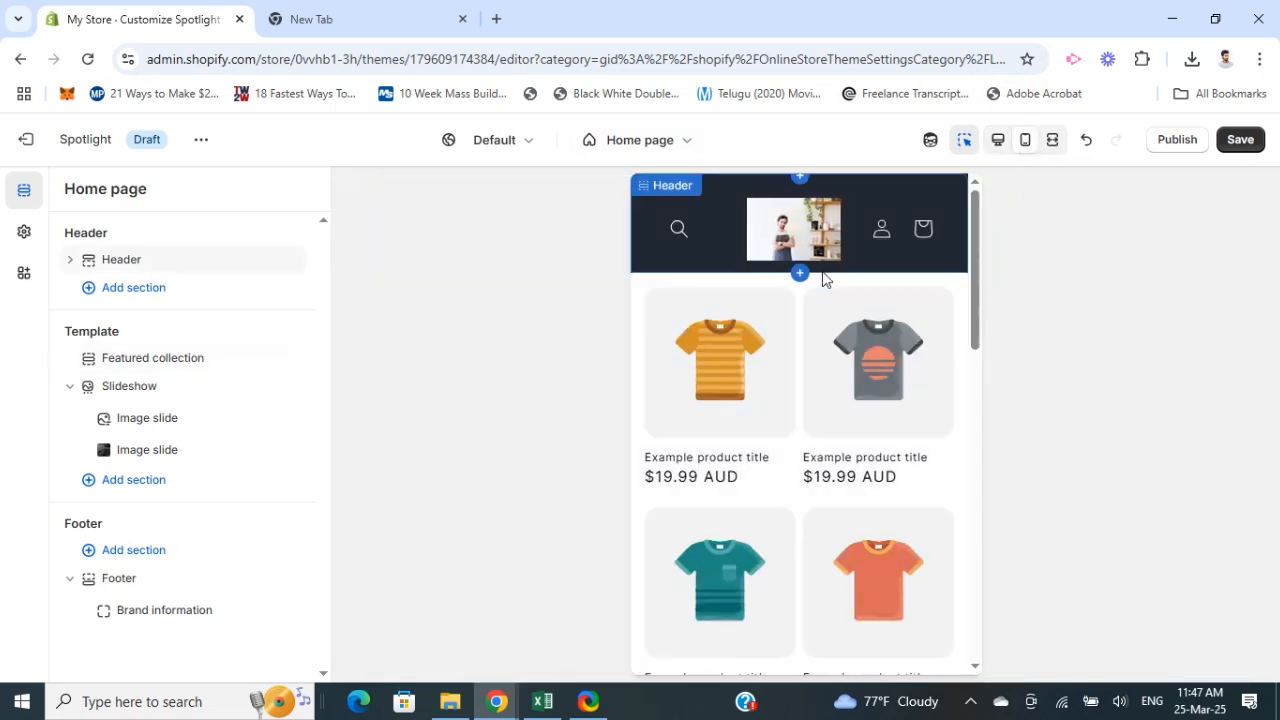
pyautogui.scroll(-5, 818, 295)
pyautogui.scroll(-5, 813, 305)
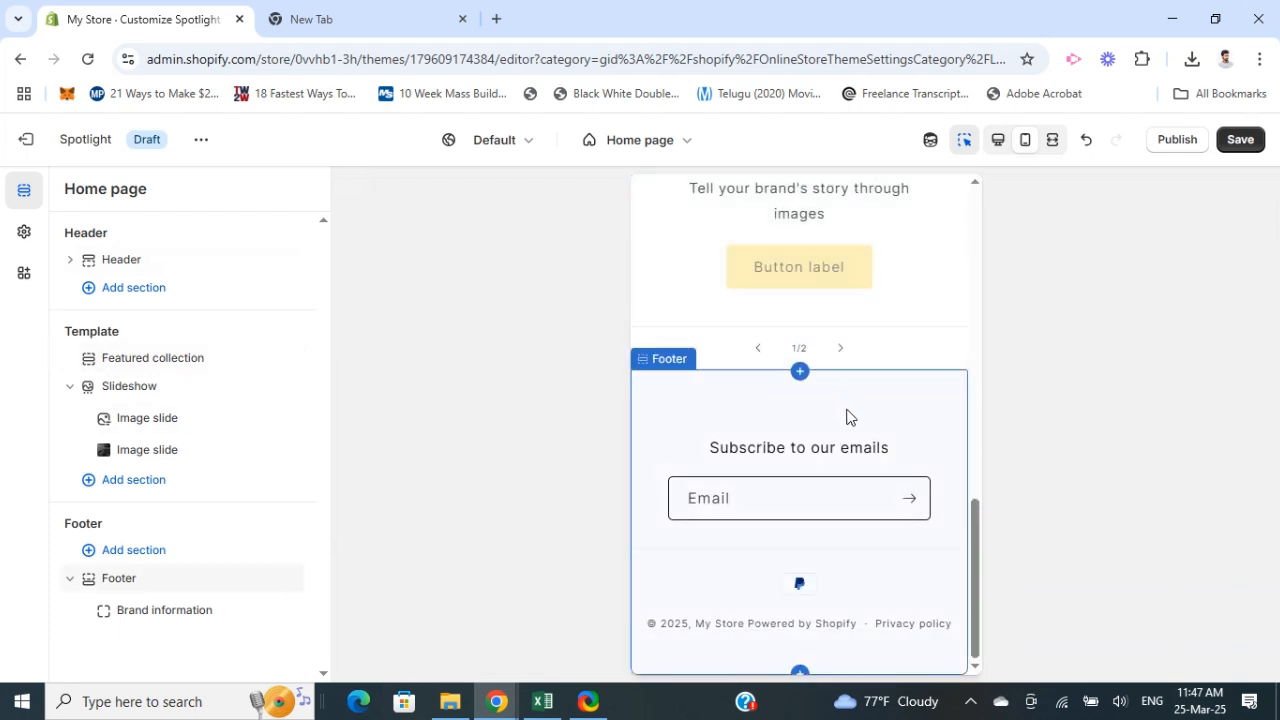
# Step: Switch the preview back to desktop view and return to the top of the home page
pyautogui.scroll(3, 867, 408)
pyautogui.scroll(5, 866, 404)
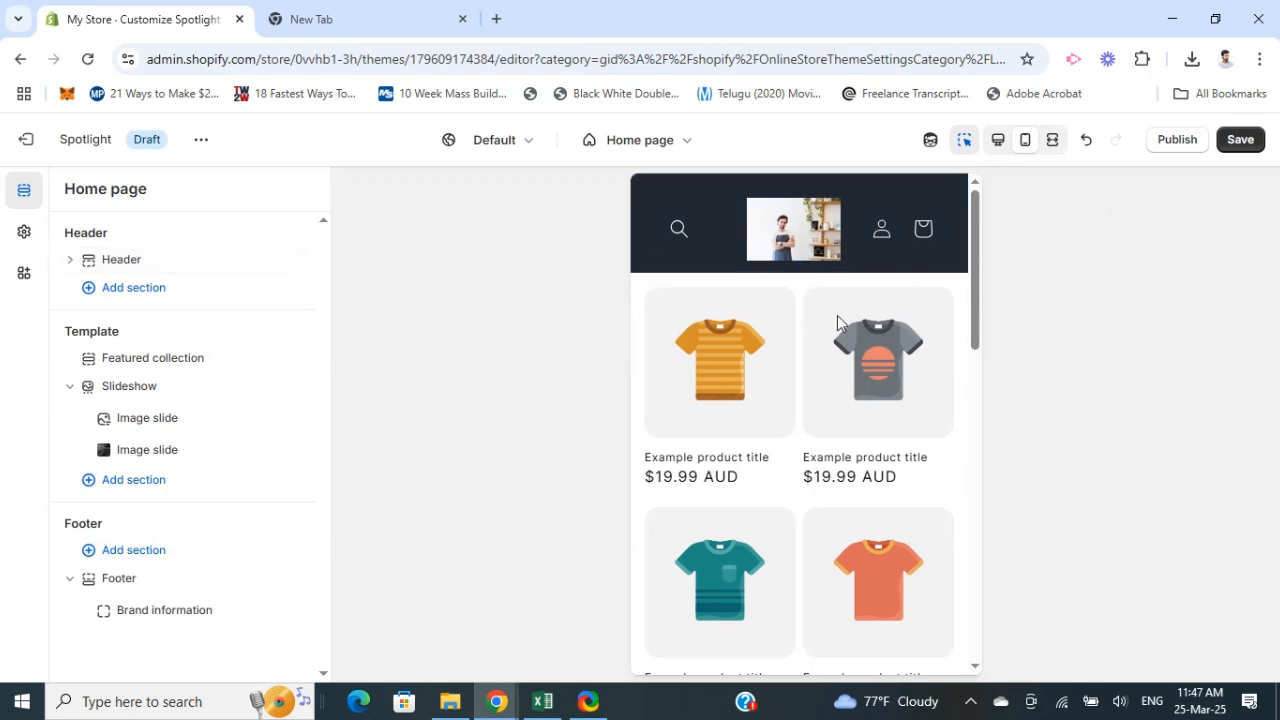
pyautogui.click(1000, 142)
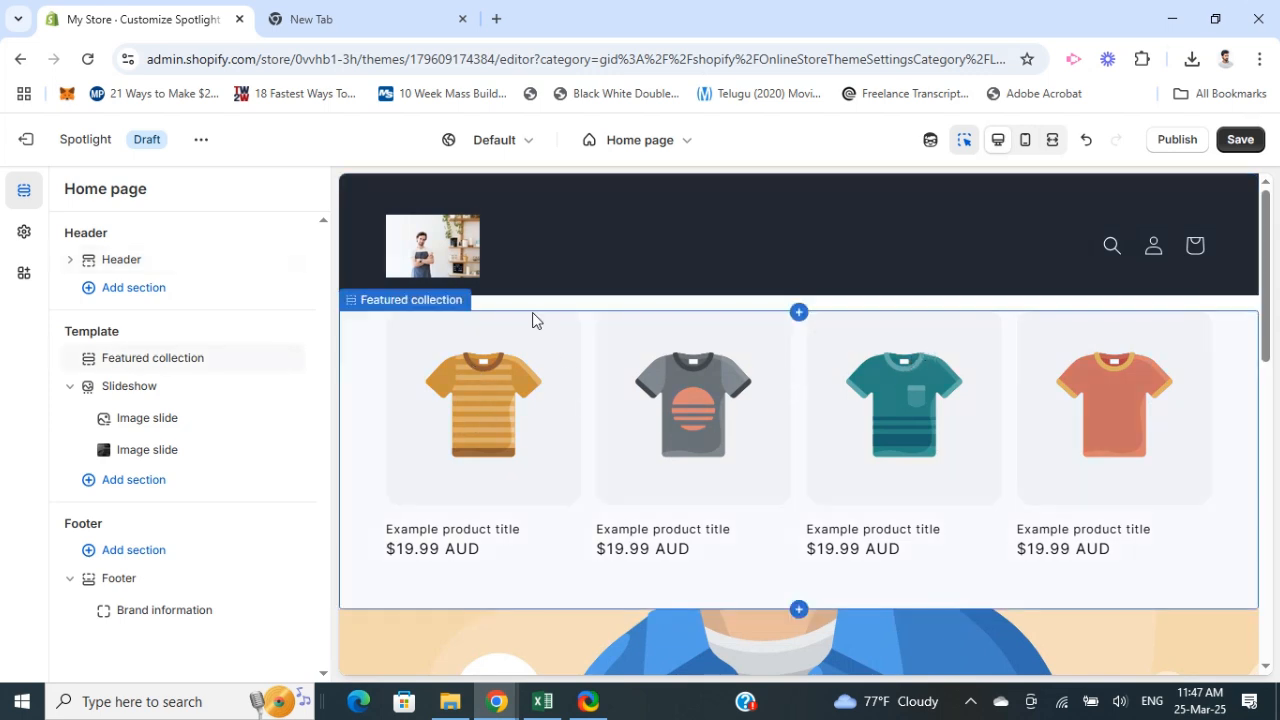
pyautogui.moveTo(1267, 200); pyautogui.dragTo(1200, 176)
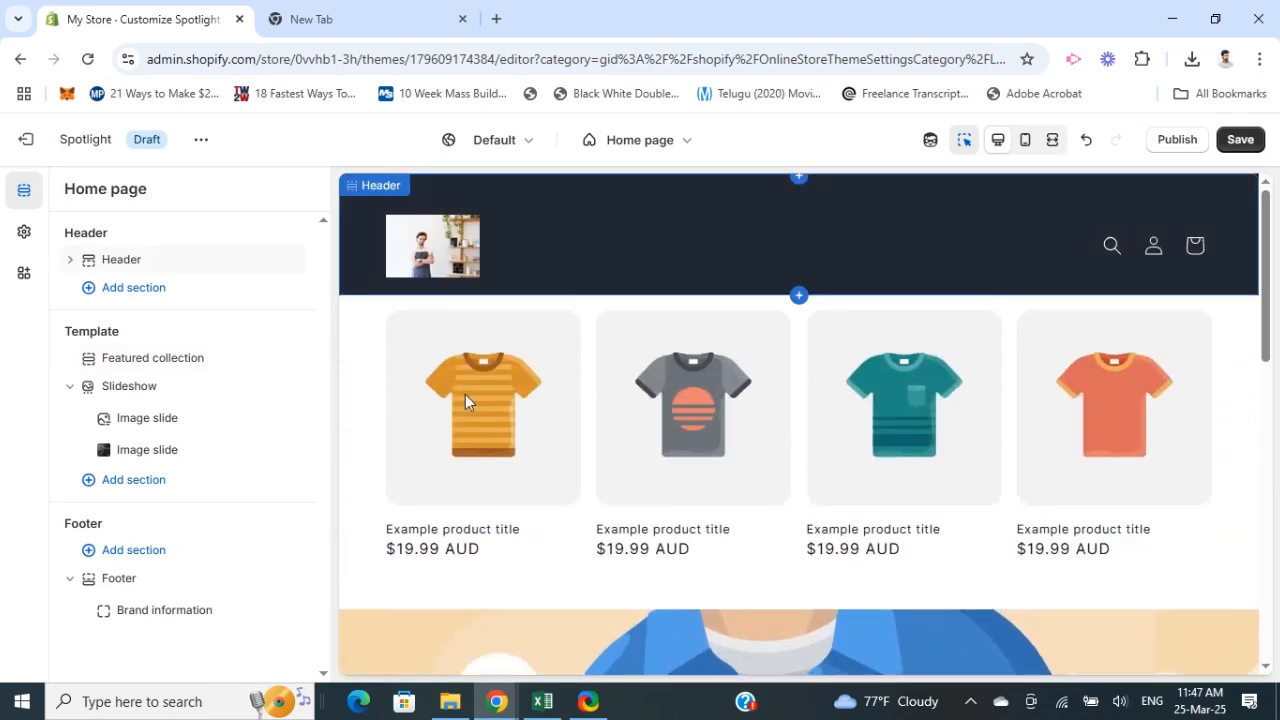